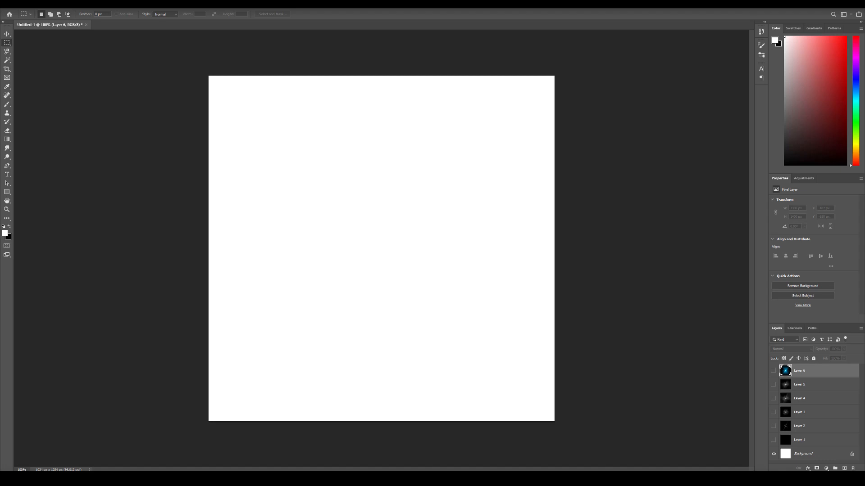
- Reveal Layer 1 through Layer 6 one after another to review each stage of the lens flare texture
{"action": "left_click", "coordinate": [774, 441]}
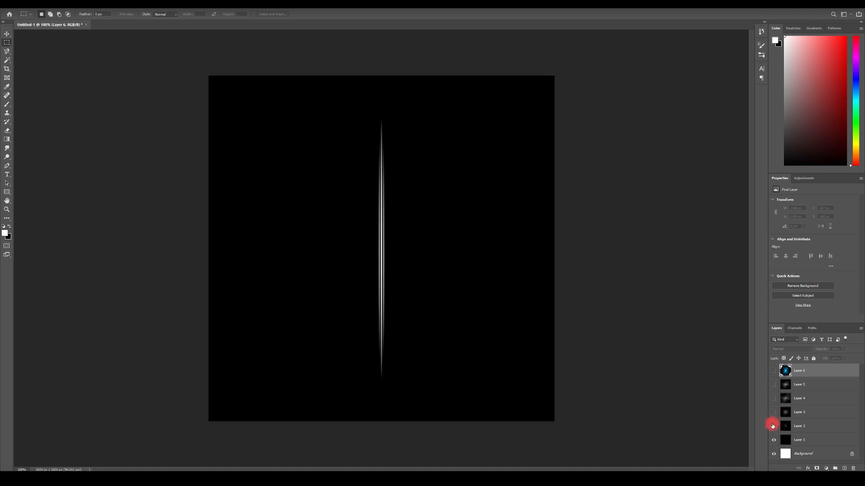
{"action": "left_click", "coordinate": [772, 426]}
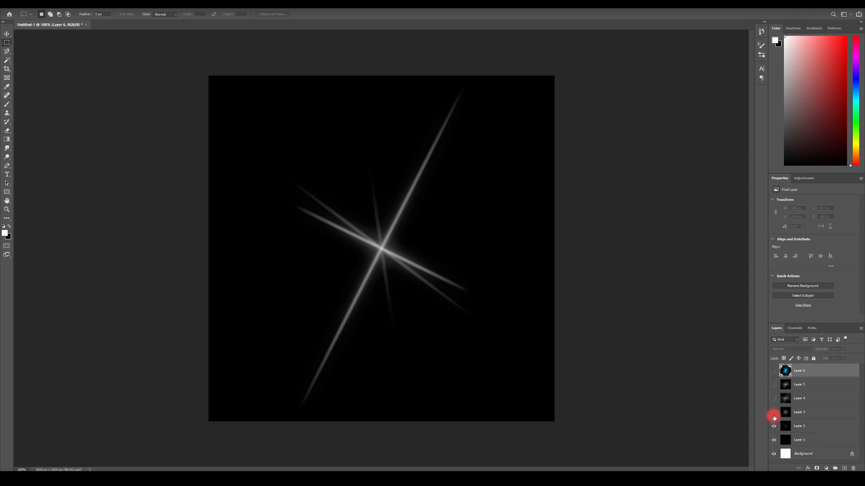
{"action": "left_click", "coordinate": [774, 413]}
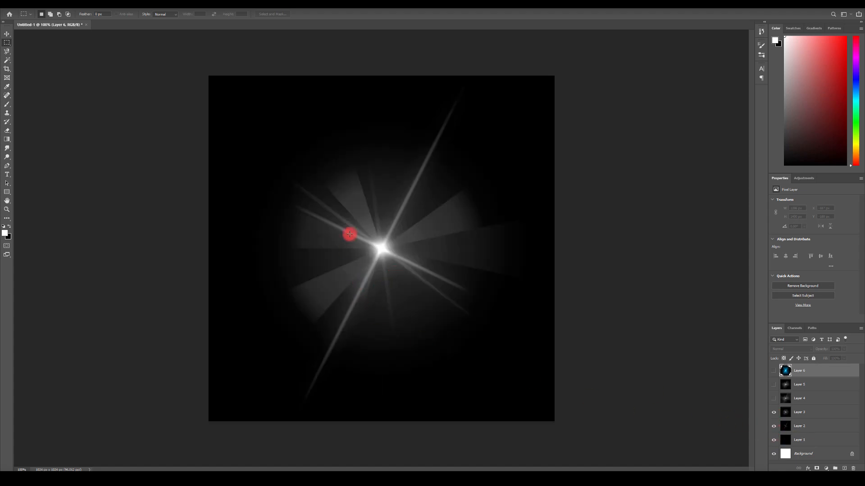
{"action": "left_click", "coordinate": [774, 398]}
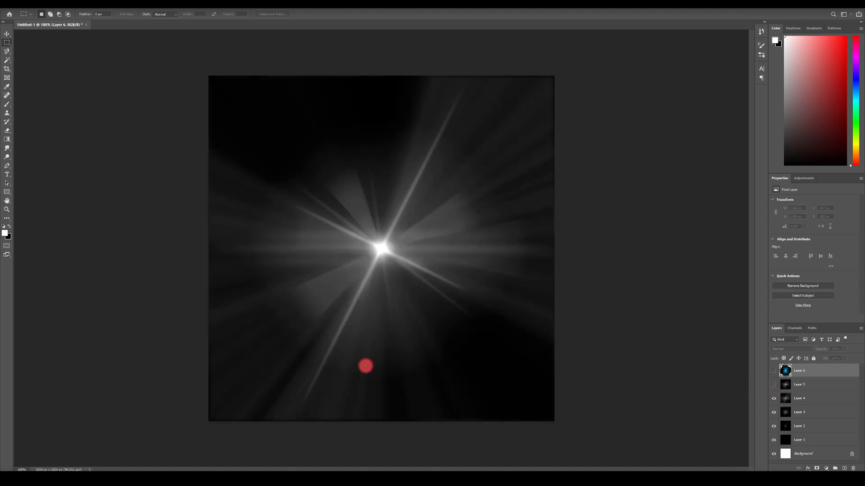
{"action": "left_click", "coordinate": [773, 385]}
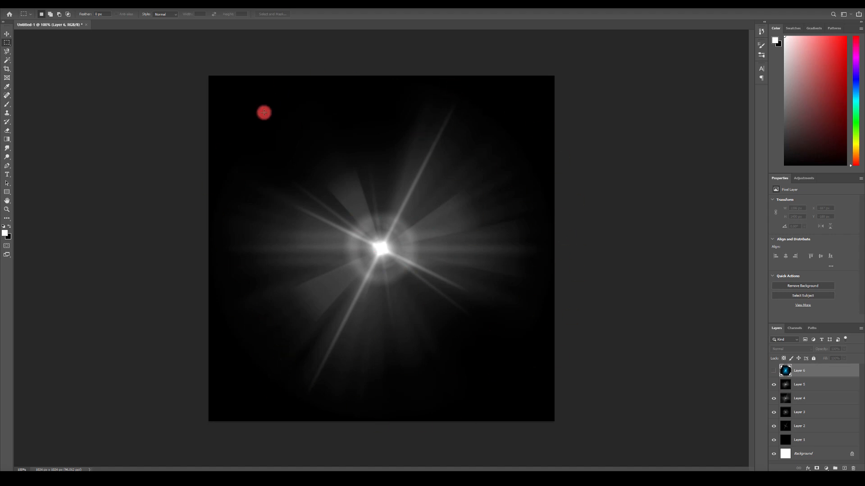
{"action": "left_click", "coordinate": [774, 372]}
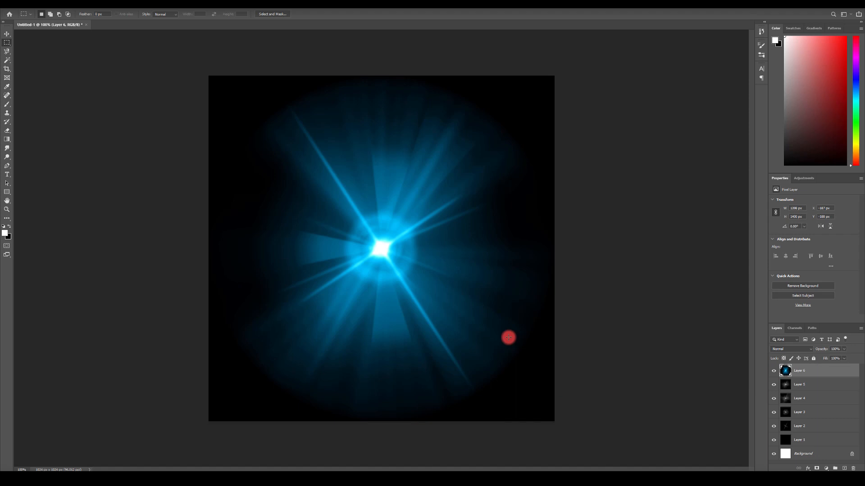
- Compare the grey flare on Layer 5 with the blue flare on Layer 6 by toggling Layer 6's visibility
{"action": "left_click", "coordinate": [774, 373]}
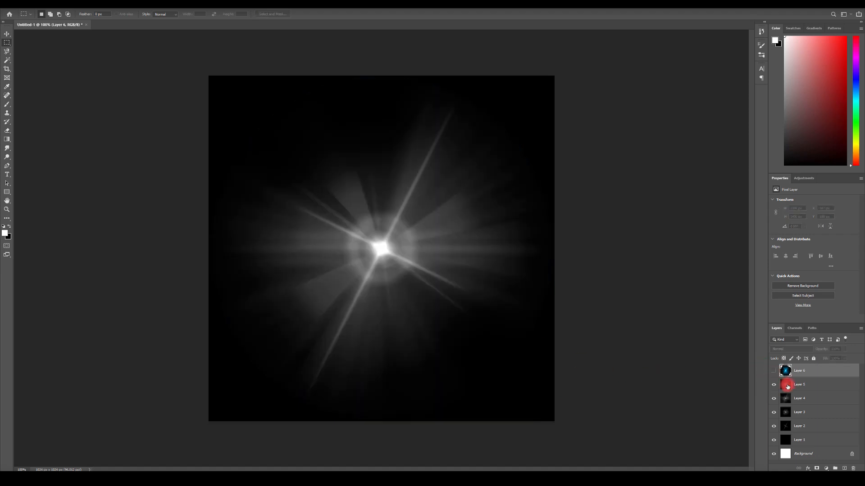
{"action": "left_click", "coordinate": [804, 385]}
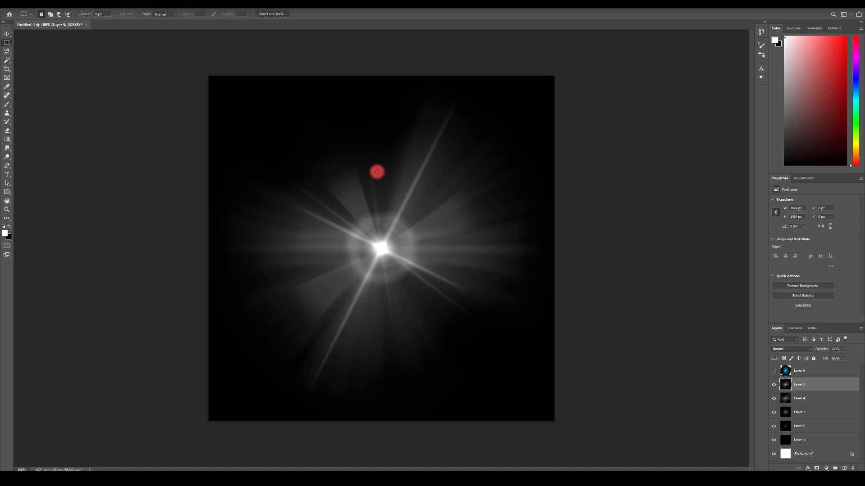
{"action": "left_click", "coordinate": [800, 373]}
{"action": "left_click", "coordinate": [774, 371]}
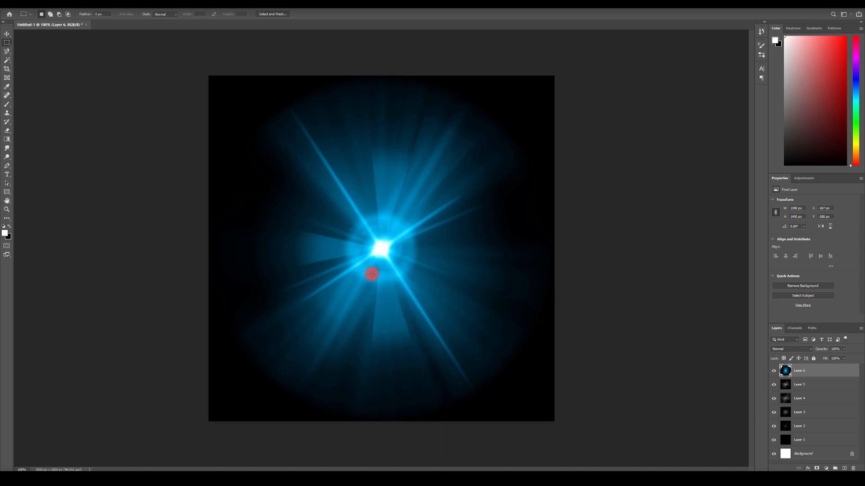
{"action": "left_click", "coordinate": [773, 370]}
{"action": "left_click", "coordinate": [791, 385]}
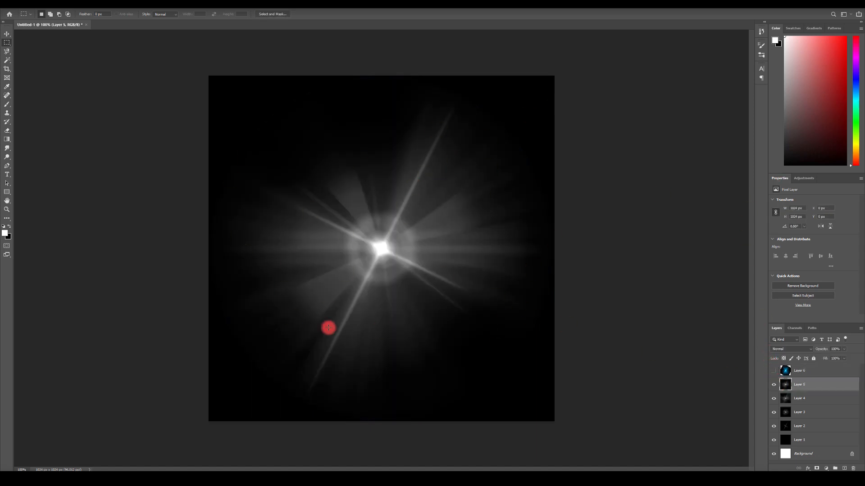
- Switch to the Impact_Test2 Niagara system in Unreal Editor and preview the Hit and Hit001 emitters in isolation
{"action": "mouse_move", "coordinate": [479, 478]}
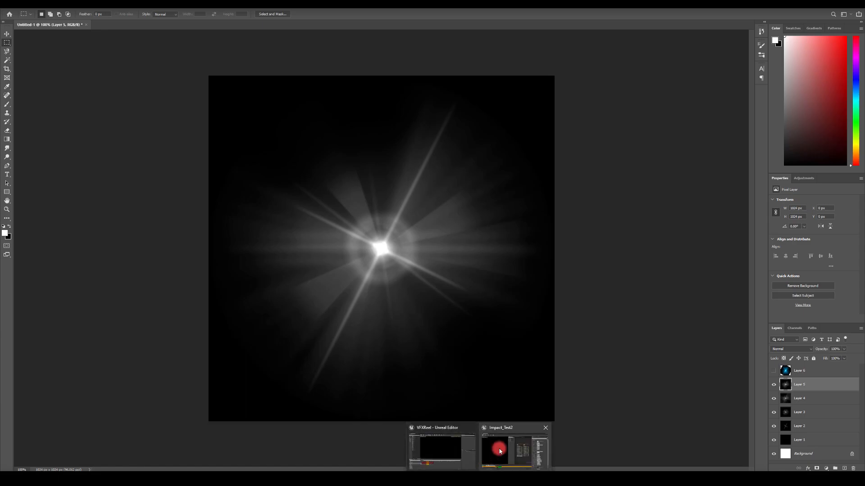
{"action": "left_click", "coordinate": [500, 449]}
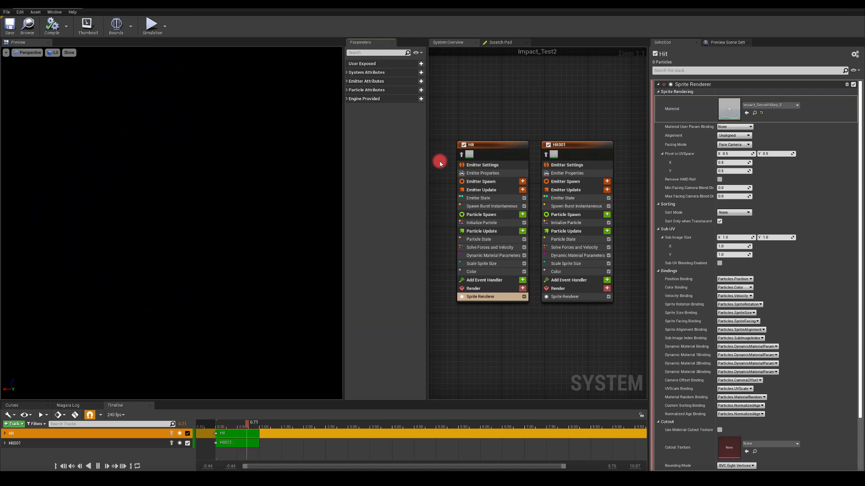
{"action": "left_click", "coordinate": [462, 154]}
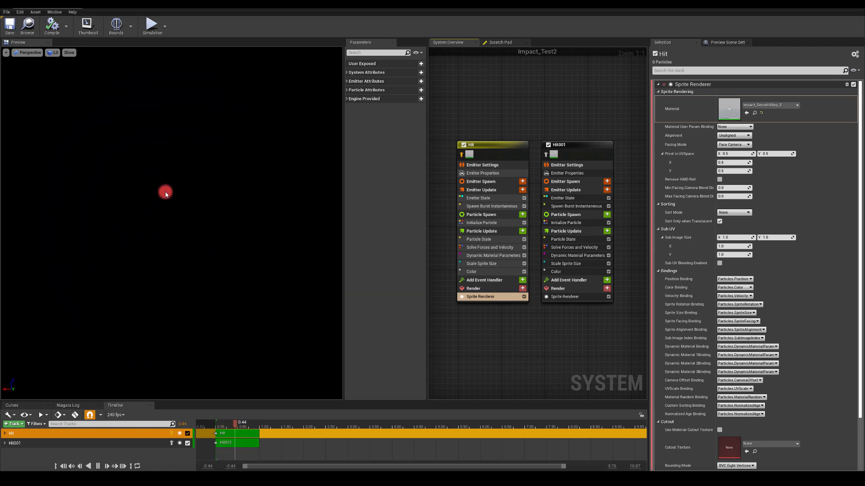
{"action": "left_click", "coordinate": [462, 155]}
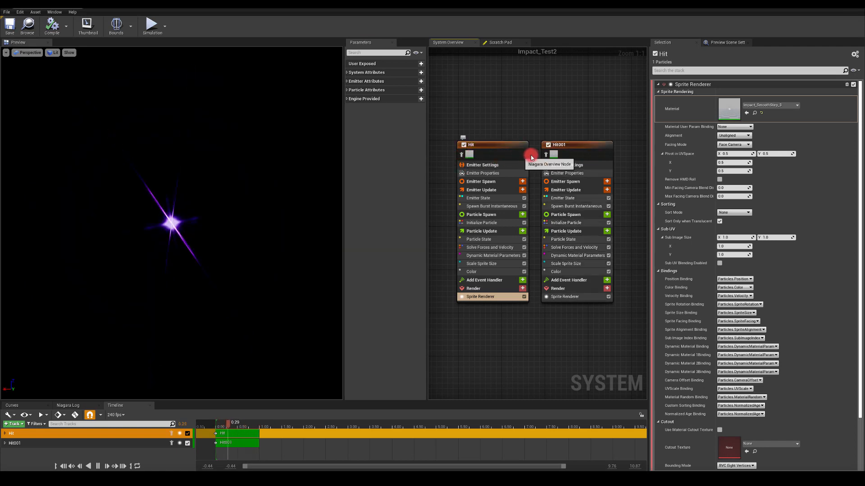
{"action": "left_click", "coordinate": [549, 155]}
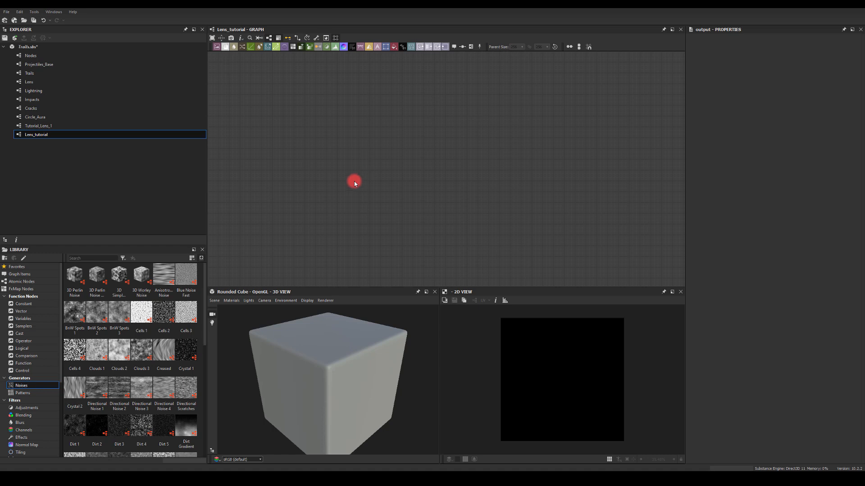
- Add a Shape node to the Lens_tutorial graph and set its pattern to Waves
{"action": "key", "text": "space"}
{"action": "type", "text": "shap"}
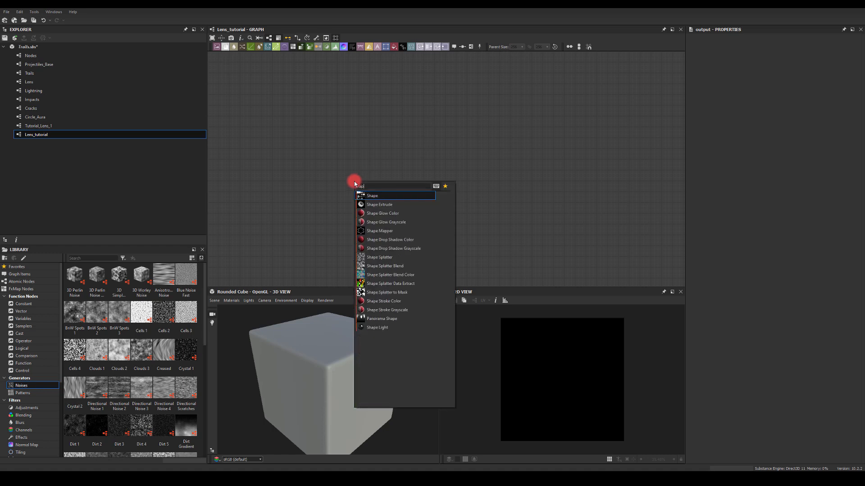
{"action": "key", "text": "Return"}
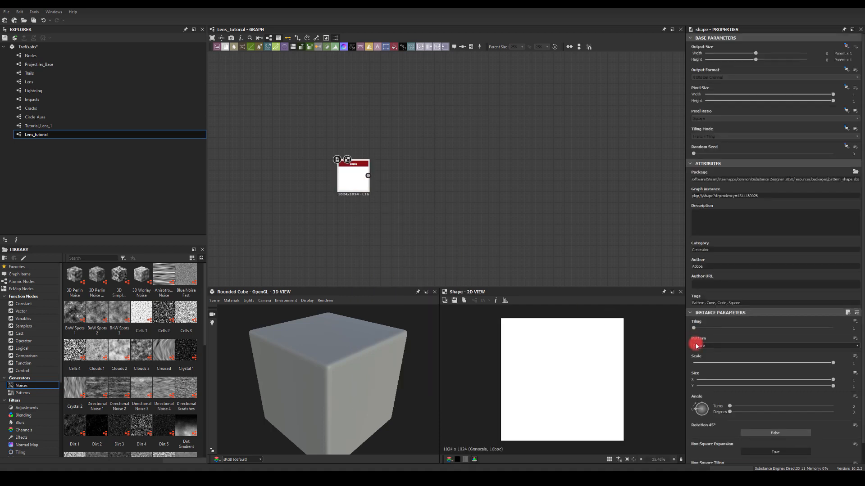
{"action": "left_click", "coordinate": [695, 346]}
{"action": "left_click", "coordinate": [698, 390]}
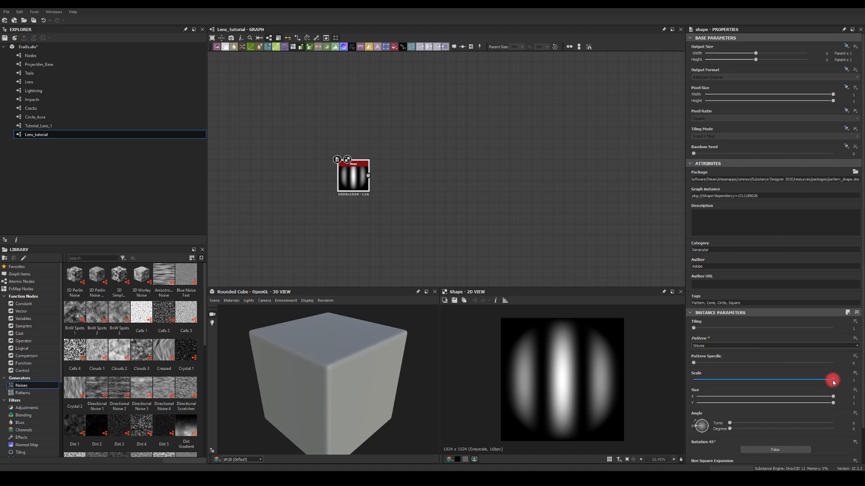
- Narrow the Shape's waves into a thin vertical streak with Size X 0.03 and Size Y about 0.82
{"action": "left_click_drag", "start_coordinate": [825, 399], "coordinate": [705, 402]}
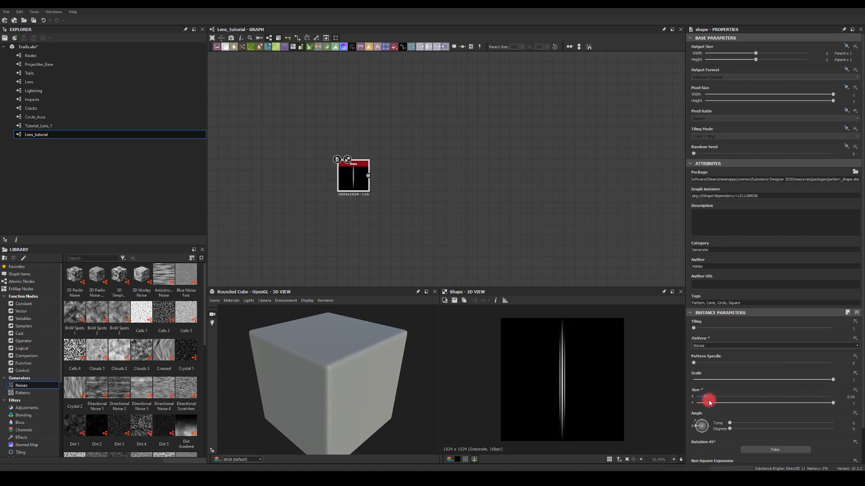
{"action": "left_click_drag", "start_coordinate": [833, 405], "coordinate": [809, 404]}
{"action": "left_click_drag", "start_coordinate": [705, 397], "coordinate": [701, 398]}
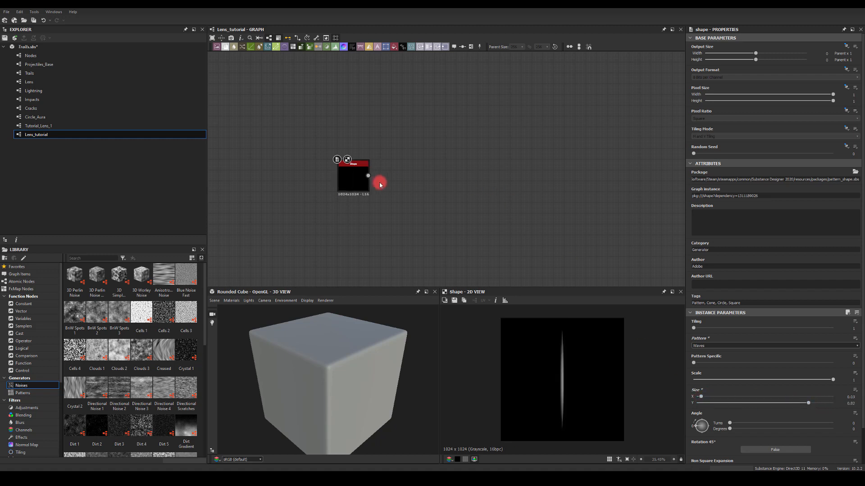
- Connect a new Histogram Scan node to the Shape's output and line it up beside the Shape
{"action": "left_click_drag", "start_coordinate": [371, 179], "coordinate": [433, 163]}
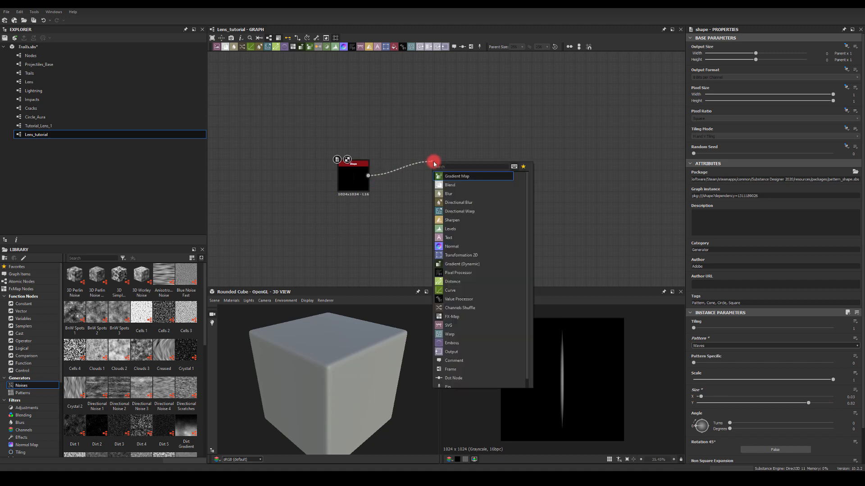
{"action": "type", "text": "scan"}
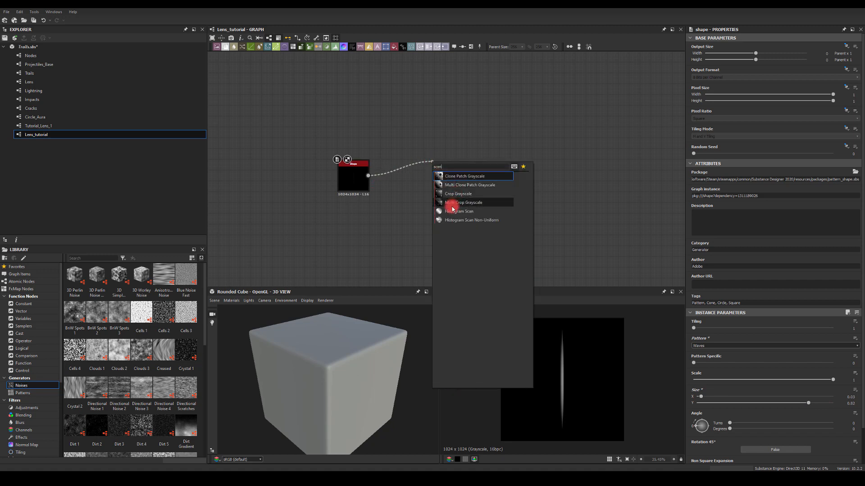
{"action": "left_click", "coordinate": [456, 211]}
{"action": "left_click_drag", "start_coordinate": [448, 163], "coordinate": [421, 169]}
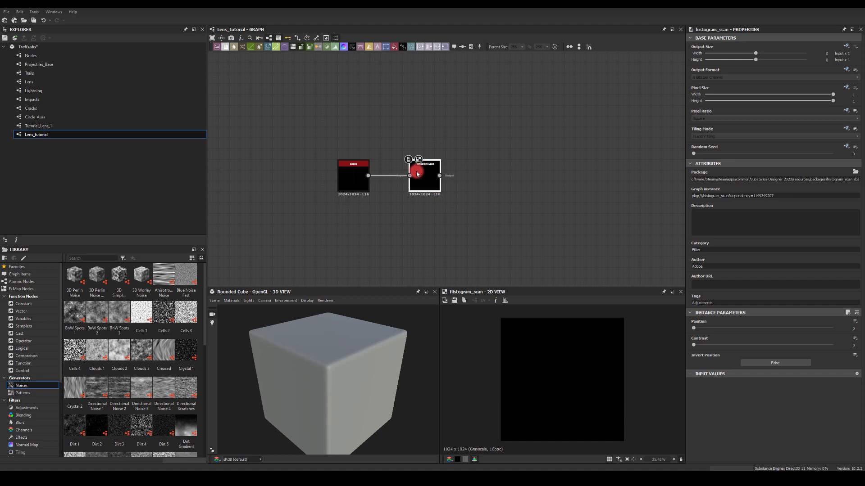
- Set the Histogram Scan's Position to 0.87 and Contrast to 0.53
{"action": "left_click_drag", "start_coordinate": [693, 328], "coordinate": [778, 333]}
{"action": "left_click_drag", "start_coordinate": [694, 345], "coordinate": [661, 337]}
{"action": "left_click_drag", "start_coordinate": [774, 332], "coordinate": [815, 325]}
{"action": "left_click_drag", "start_coordinate": [693, 346], "coordinate": [766, 334]}
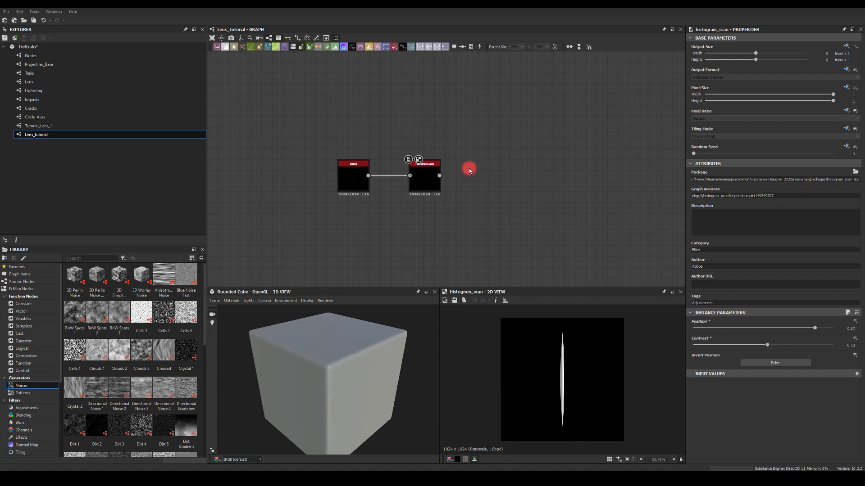
- Feed the Histogram Scan's output into the pattern input of a new Splatter Circular node
{"action": "scroll", "coordinate": [468, 169], "scroll_direction": "up", "scroll_amount": 2}
{"action": "middle_click_drag", "start_coordinate": [447, 173], "coordinate": [436, 155]}
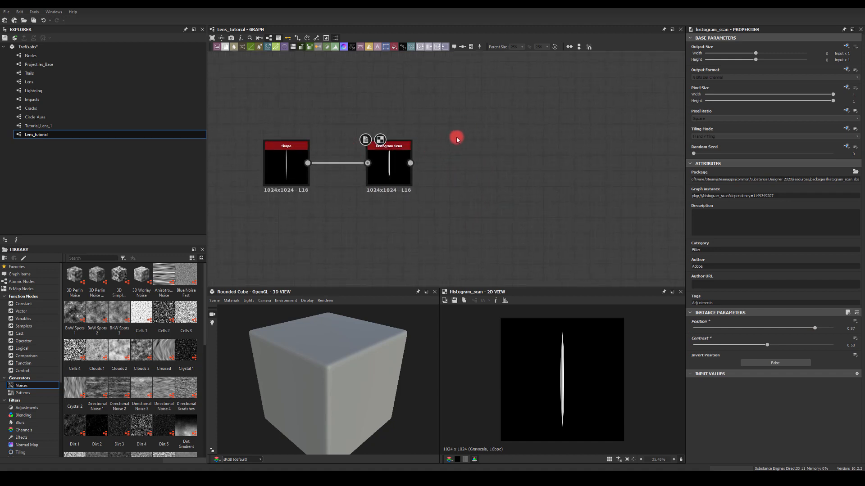
{"action": "middle_click_drag", "start_coordinate": [478, 146], "coordinate": [461, 139]}
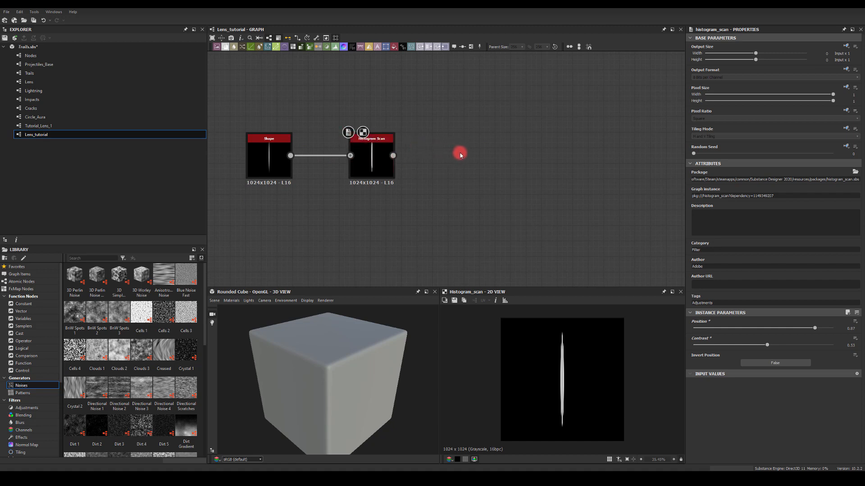
{"action": "middle_click_drag", "start_coordinate": [480, 172], "coordinate": [468, 163]}
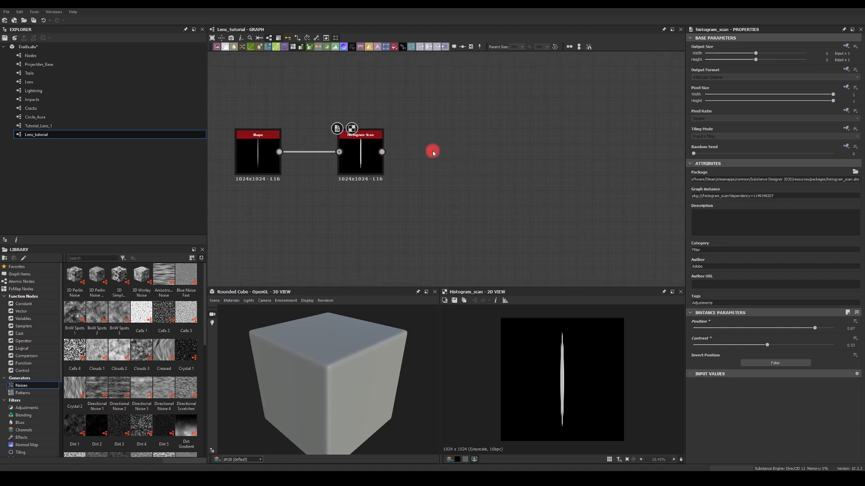
{"action": "left_click_drag", "start_coordinate": [381, 152], "coordinate": [481, 149]}
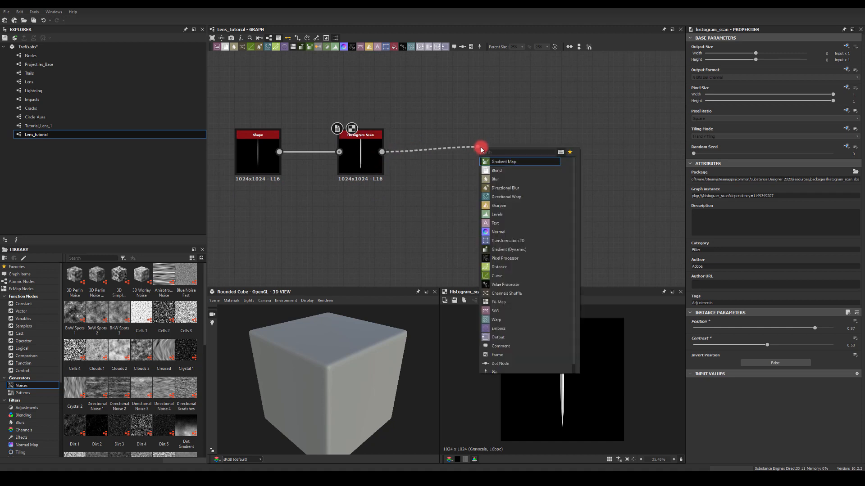
{"action": "type", "text": "spla"}
{"action": "left_click", "coordinate": [498, 161]}
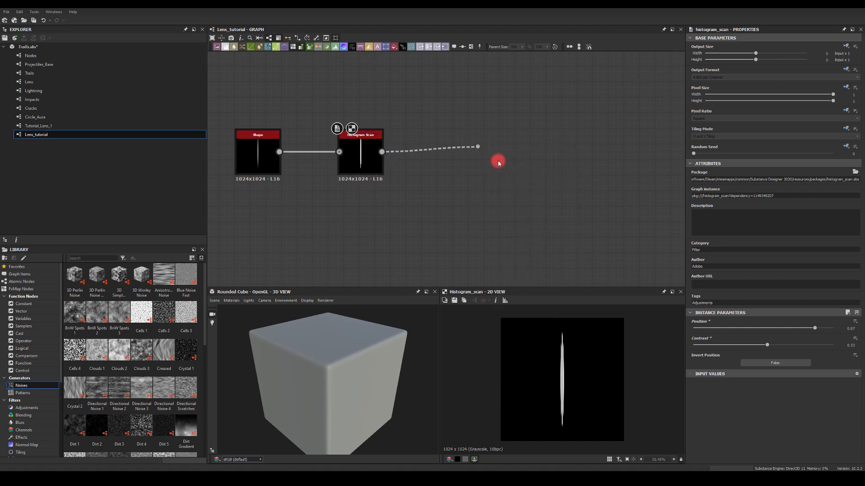
{"action": "mouse_move", "coordinate": [485, 149]}
{"action": "left_mouse_down"}
{"action": "mouse_move", "coordinate": [499, 149]}
{"action": "mouse_move", "coordinate": [473, 135]}
{"action": "mouse_move", "coordinate": [470, 162]}
{"action": "mouse_move", "coordinate": [386, 149]}
{"action": "mouse_move", "coordinate": [470, 147]}
{"action": "left_mouse_up"}
{"action": "left_click", "coordinate": [494, 155]}
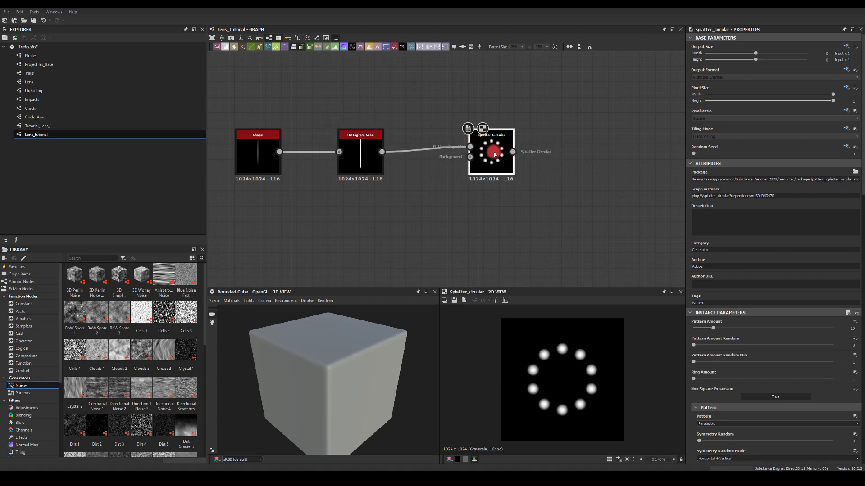
- Set the Splatter Circular's pattern to Image Input and Radius to 0.04, placing the node closer to the Histogram Scan
{"action": "left_click", "coordinate": [710, 425]}
{"action": "left_click", "coordinate": [710, 430]}
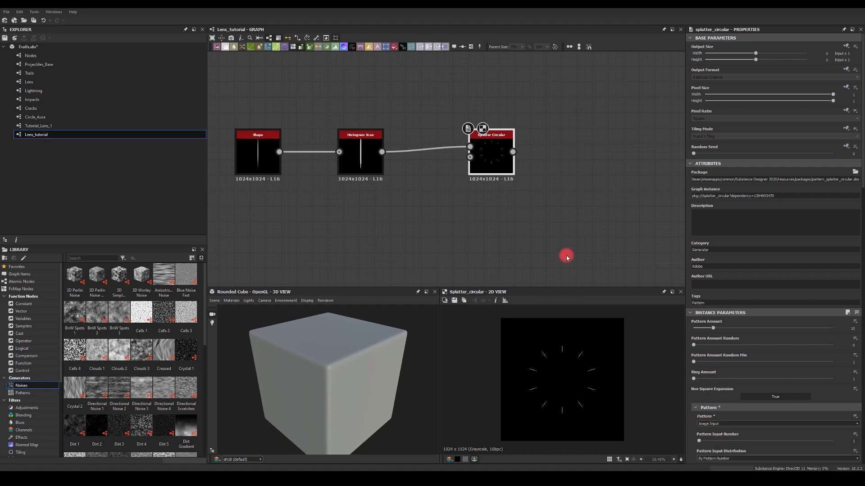
{"action": "left_click_drag", "start_coordinate": [502, 171], "coordinate": [462, 159]}
{"action": "scroll", "coordinate": [748, 381], "scroll_direction": "down", "scroll_amount": 6}
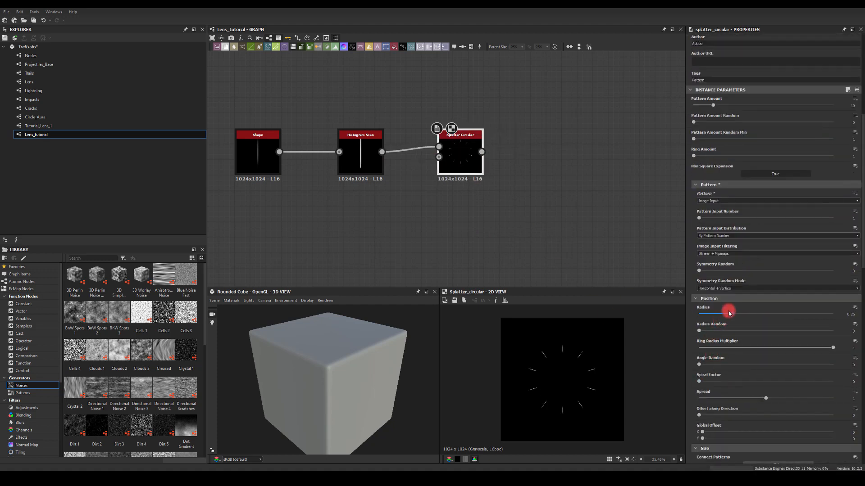
{"action": "left_click_drag", "start_coordinate": [732, 314], "coordinate": [710, 317]}
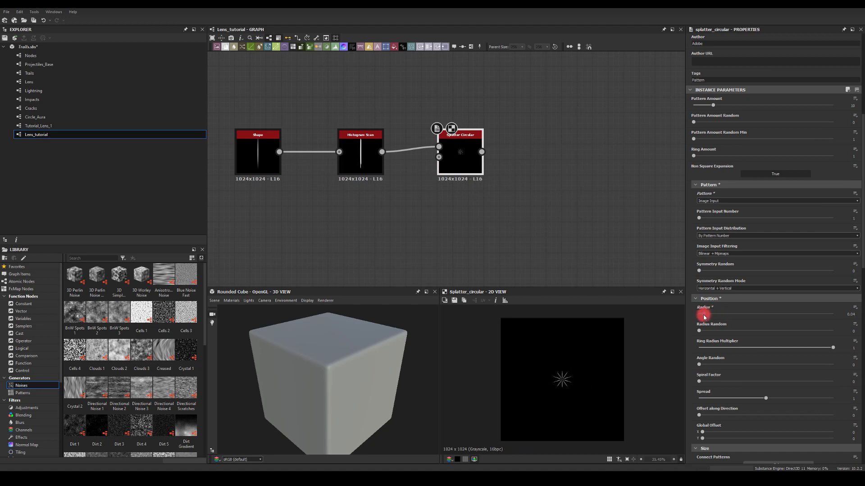
{"action": "scroll", "coordinate": [713, 416], "scroll_direction": "down", "scroll_amount": 3}
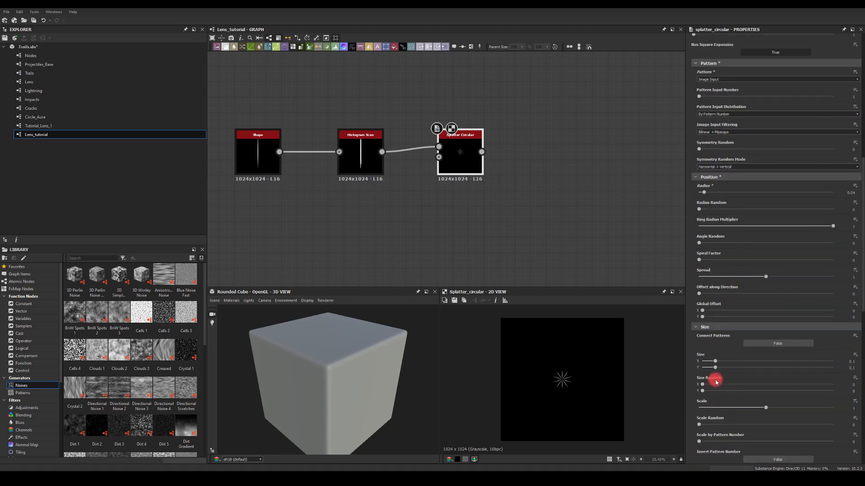
- Set the Splatter Circular's Scale to 2, Size to X 0.14 and Y 0.55, Size Random to X 0.49 and Y 0.9, and Scale Random to 0.42
{"action": "left_click_drag", "start_coordinate": [763, 408], "coordinate": [861, 413]}
{"action": "left_click_drag", "start_coordinate": [714, 361], "coordinate": [791, 361]}
{"action": "left_click_drag", "start_coordinate": [715, 368], "coordinate": [765, 385]}
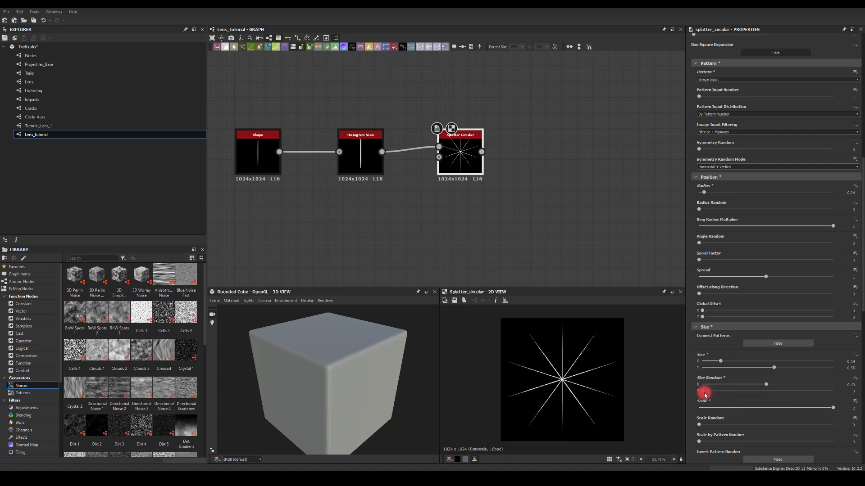
{"action": "left_click_drag", "start_coordinate": [705, 395], "coordinate": [820, 394]}
{"action": "scroll", "coordinate": [746, 375], "scroll_direction": "down", "scroll_amount": 1}
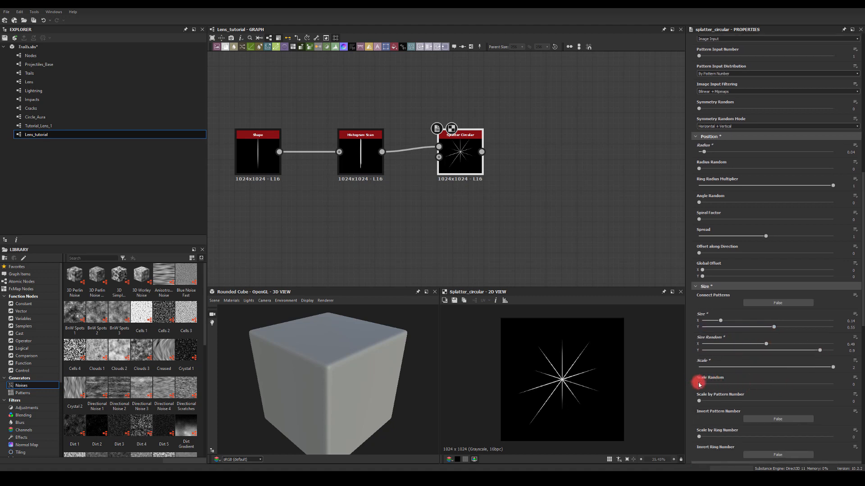
{"action": "left_click_drag", "start_coordinate": [699, 384], "coordinate": [748, 390]}
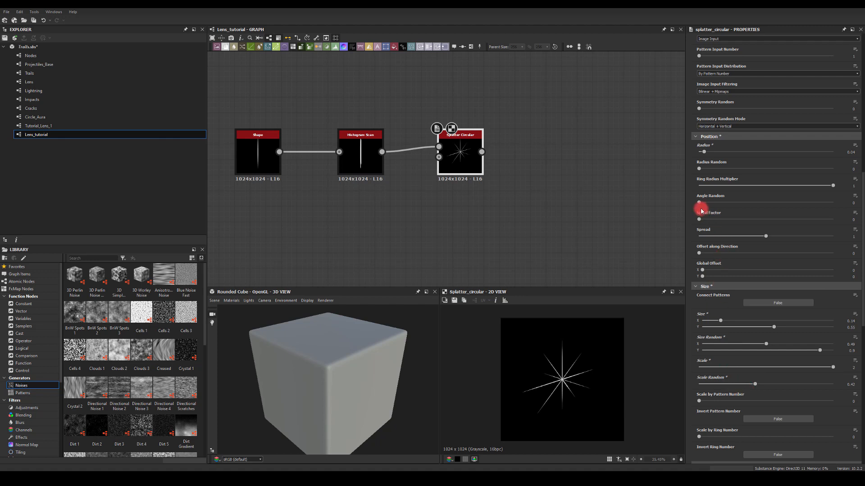
- Set the Splatter Circular's Angle Random to 1 and its Spiral Factor to 0.58
{"action": "left_click_drag", "start_coordinate": [699, 202], "coordinate": [833, 207]}
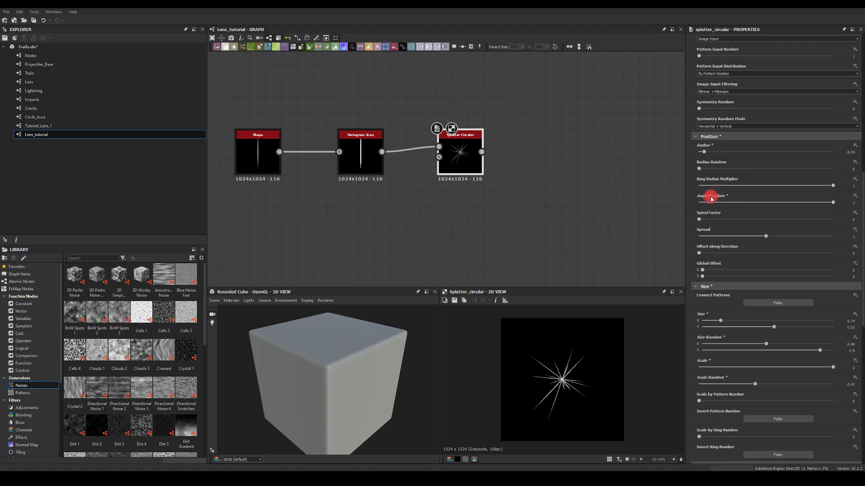
{"action": "left_click_drag", "start_coordinate": [832, 206], "coordinate": [849, 199]}
{"action": "left_click_drag", "start_coordinate": [699, 221], "coordinate": [765, 240]}
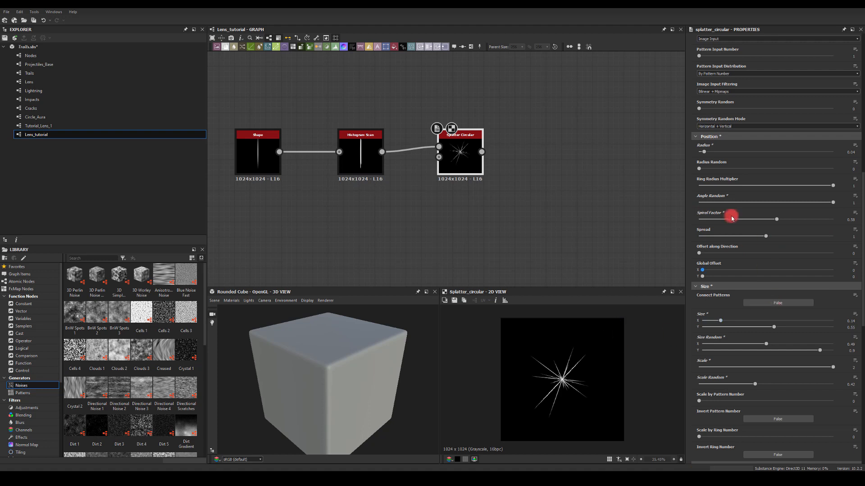
- Reduce the Splatter Circular's Pattern Amount to 4 and check the rays' centre up close
{"action": "scroll", "coordinate": [725, 214], "scroll_direction": "up", "scroll_amount": 5}
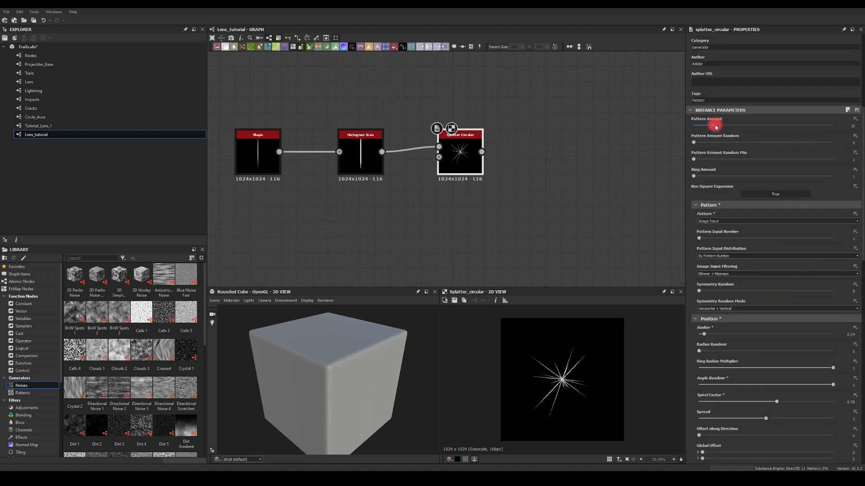
{"action": "left_click_drag", "start_coordinate": [716, 127], "coordinate": [700, 127]}
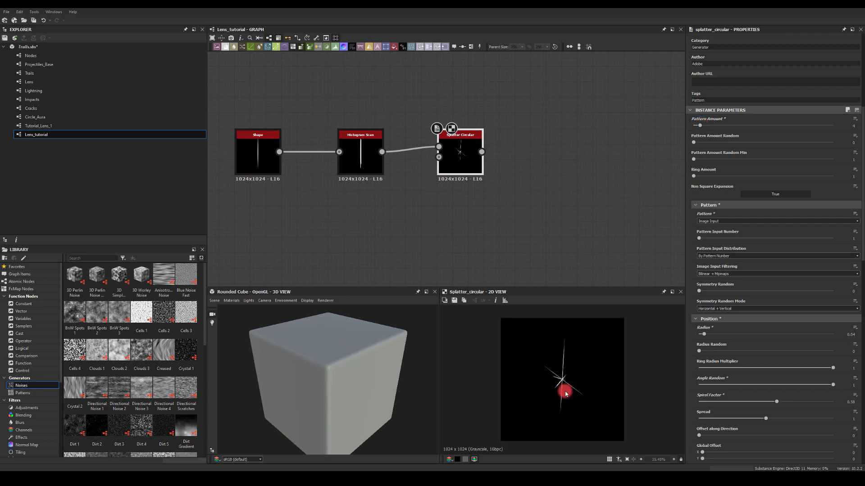
{"action": "scroll", "coordinate": [562, 381], "scroll_direction": "up", "scroll_amount": 3}
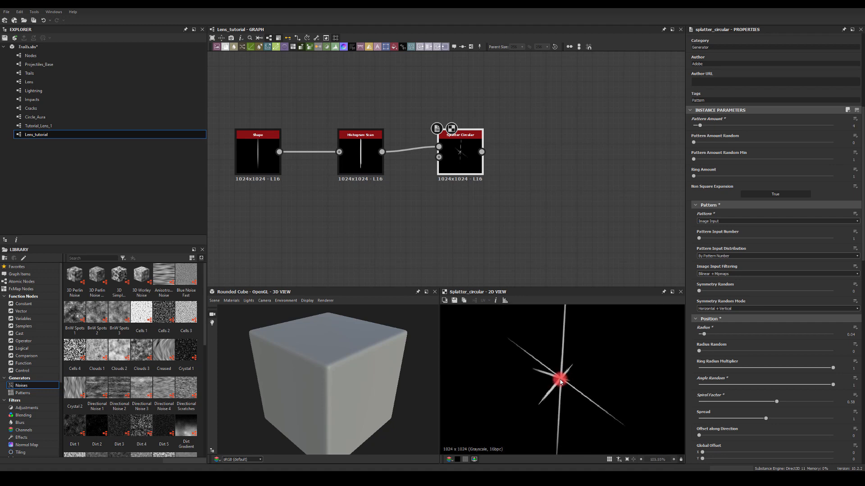
{"action": "scroll", "coordinate": [561, 378], "scroll_direction": "down", "scroll_amount": 3}
- Reset the Splatter Circular's Spiral Factor to 0 and its Spread to 1
{"action": "scroll", "coordinate": [719, 361], "scroll_direction": "down", "scroll_amount": 2}
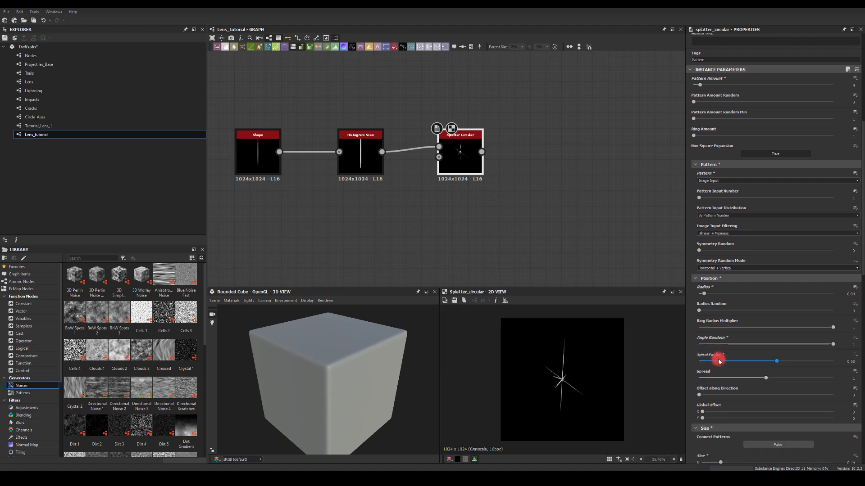
{"action": "scroll", "coordinate": [748, 367], "scroll_direction": "down", "scroll_amount": 4}
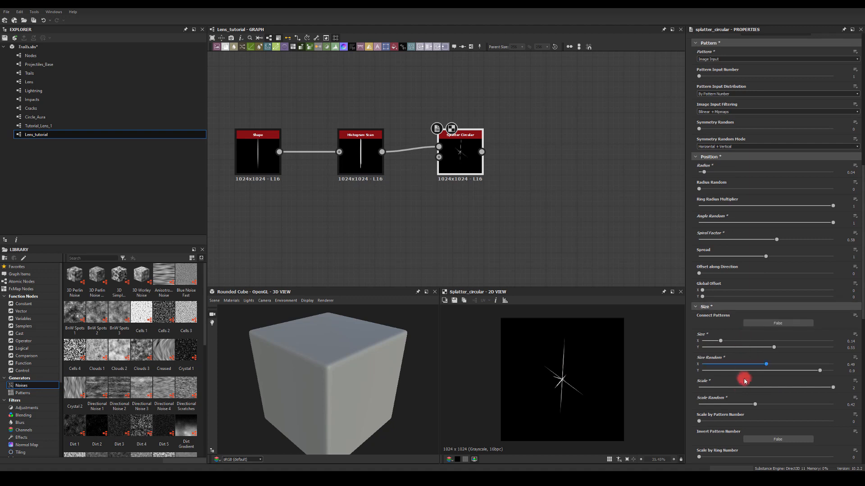
{"action": "scroll", "coordinate": [742, 380], "scroll_direction": "down", "scroll_amount": 5}
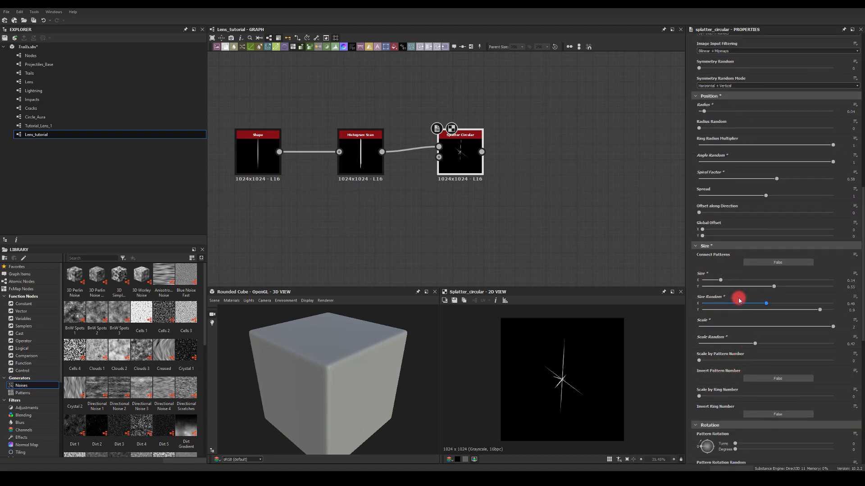
{"action": "mouse_move", "coordinate": [832, 326]}
{"action": "left_mouse_down"}
{"action": "mouse_move", "coordinate": [776, 326]}
{"action": "mouse_move", "coordinate": [842, 326]}
{"action": "left_mouse_up"}
{"action": "left_click", "coordinate": [763, 203]}
{"action": "left_click_drag", "start_coordinate": [777, 182], "coordinate": [644, 185]}
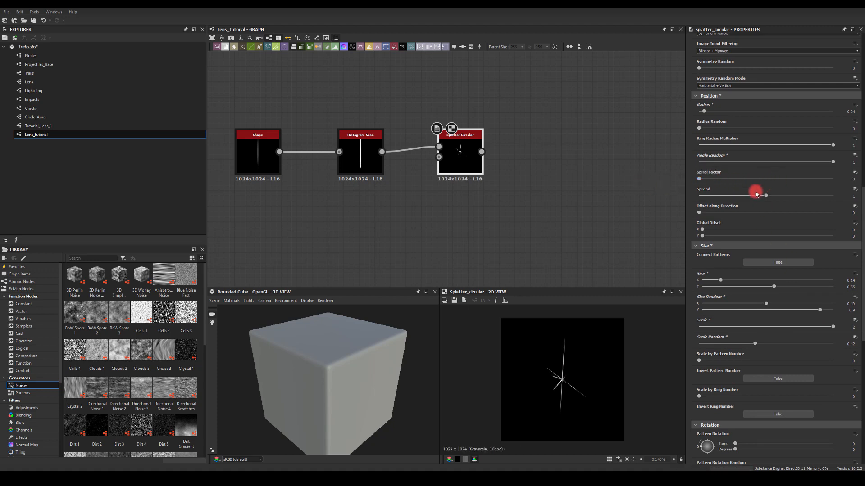
{"action": "mouse_move", "coordinate": [769, 199]}
{"action": "left_mouse_down"}
{"action": "mouse_move", "coordinate": [699, 199]}
{"action": "mouse_move", "coordinate": [786, 203]}
{"action": "left_mouse_up"}
{"action": "left_click", "coordinate": [846, 197]}
{"action": "type", "text": "1"}
{"action": "key", "text": "Return"}
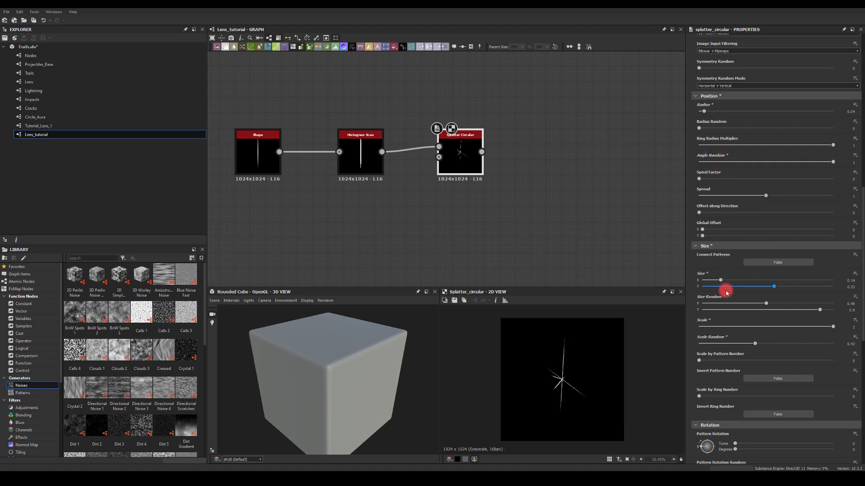
- Fine-tune the Splatter Circular by slightly lowering Scale Random and setting Radius to 0.05 and Pattern Amount to 5
{"action": "mouse_move", "coordinate": [753, 345]}
{"action": "left_mouse_down"}
{"action": "mouse_move", "coordinate": [687, 347]}
{"action": "mouse_move", "coordinate": [742, 344]}
{"action": "left_mouse_up"}
{"action": "scroll", "coordinate": [729, 175], "scroll_direction": "up", "scroll_amount": 3}
{"action": "left_click_drag", "start_coordinate": [706, 255], "coordinate": [711, 254]}
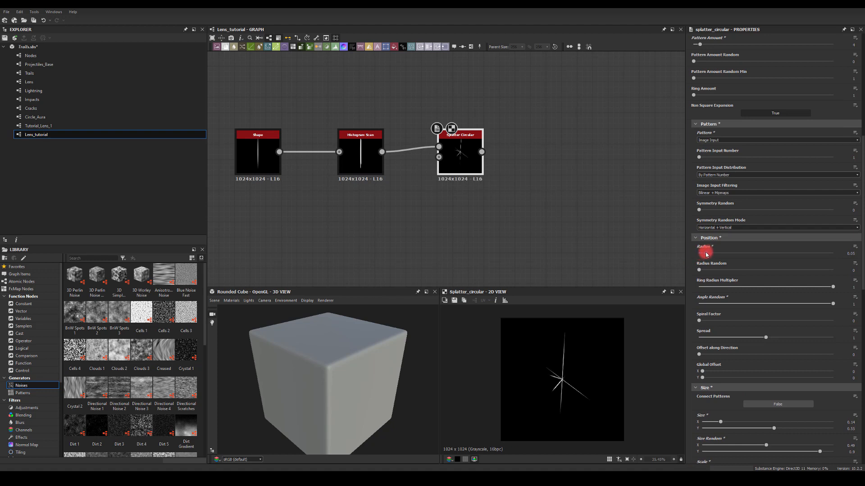
{"action": "scroll", "coordinate": [720, 194], "scroll_direction": "up", "scroll_amount": 2}
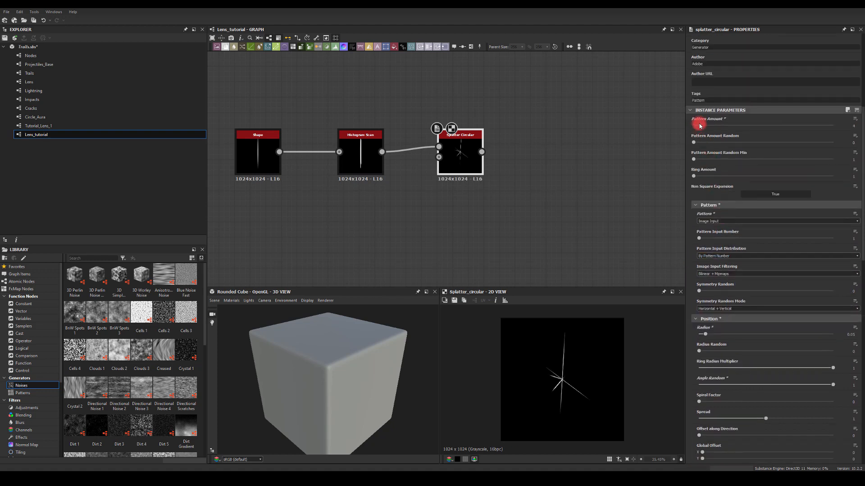
{"action": "mouse_move", "coordinate": [700, 126]}
{"action": "left_mouse_down"}
{"action": "mouse_move", "coordinate": [728, 125]}
{"action": "mouse_move", "coordinate": [706, 126]}
{"action": "left_mouse_up"}
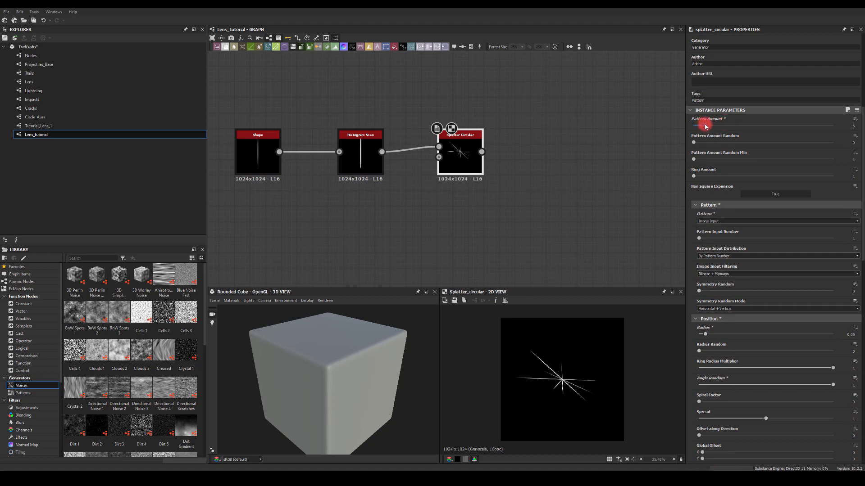
{"action": "left_click_drag", "start_coordinate": [705, 127], "coordinate": [703, 126]}
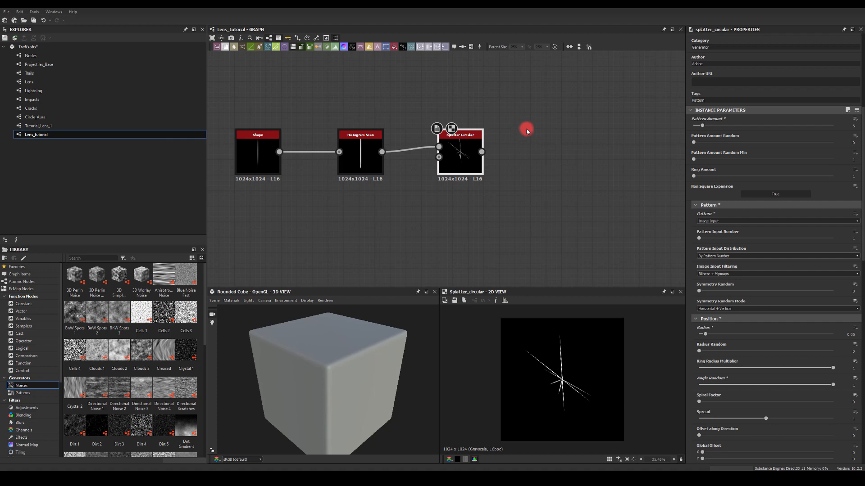
- Connect a new Blur HQ Grayscale node to the Splatter Circular's output and place it above and beyond that node
{"action": "middle_click_drag", "start_coordinate": [551, 146], "coordinate": [517, 145]}
{"action": "left_click_drag", "start_coordinate": [448, 150], "coordinate": [547, 126]}
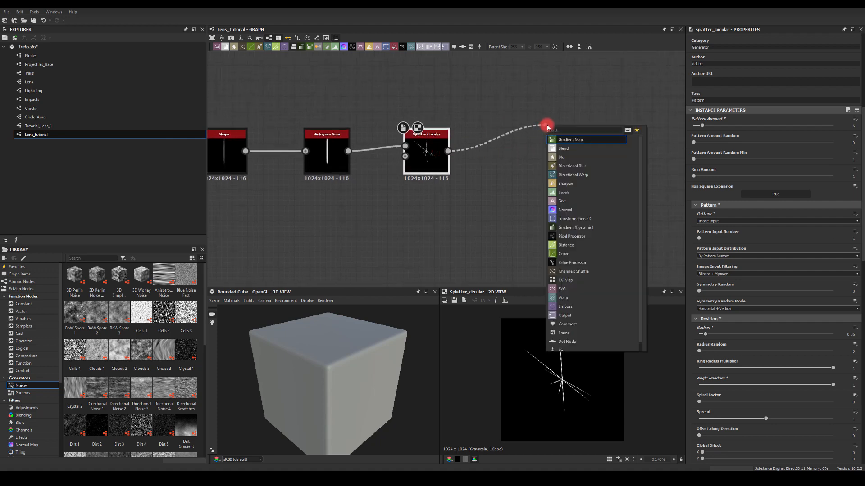
{"action": "key", "text": "Escape"}
{"action": "left_click_drag", "start_coordinate": [453, 154], "coordinate": [508, 127]}
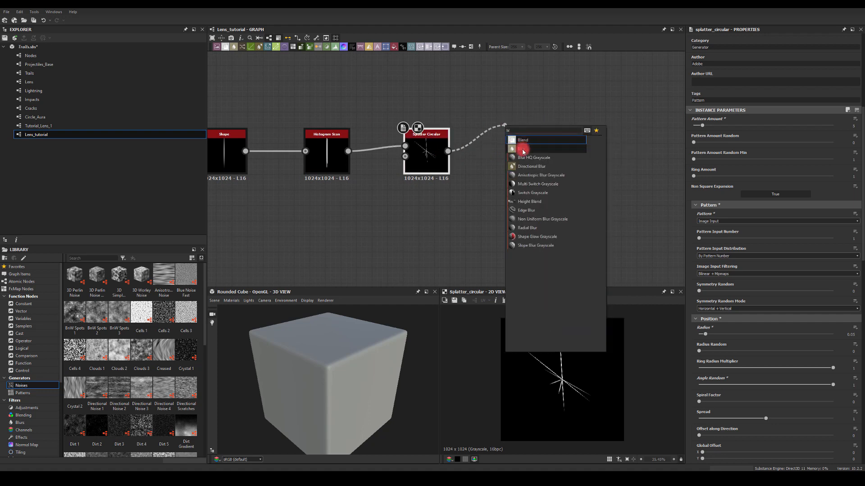
{"action": "left_click", "coordinate": [534, 157]}
{"action": "left_click_drag", "start_coordinate": [526, 122], "coordinate": [544, 107]}
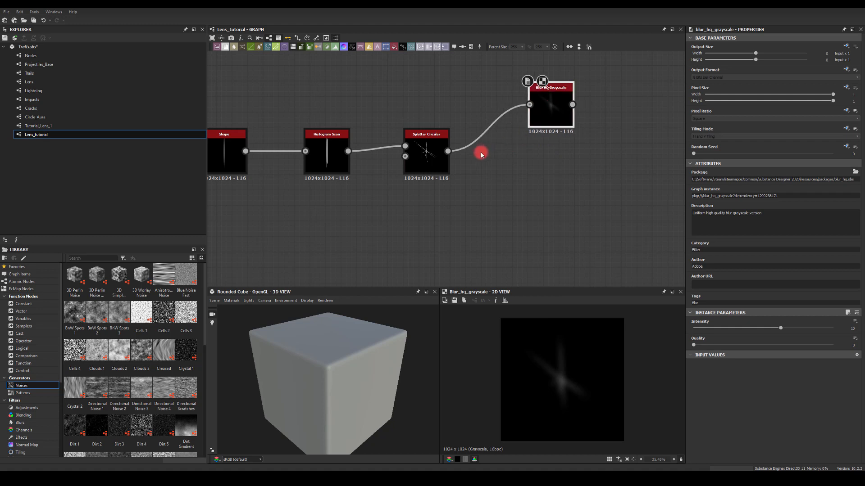
- Try a plain Blur node on the Splatter Circular's output, placed below the Blur HQ Grayscale
{"action": "left_click_drag", "start_coordinate": [448, 152], "coordinate": [550, 197]}
{"action": "type", "text": "blur"}
{"action": "left_click", "coordinate": [568, 214]}
- Set the Blur HQ Grayscale's Quality to 1 and Intensity to 0.5, previewing its output
{"action": "left_click", "coordinate": [555, 115]}
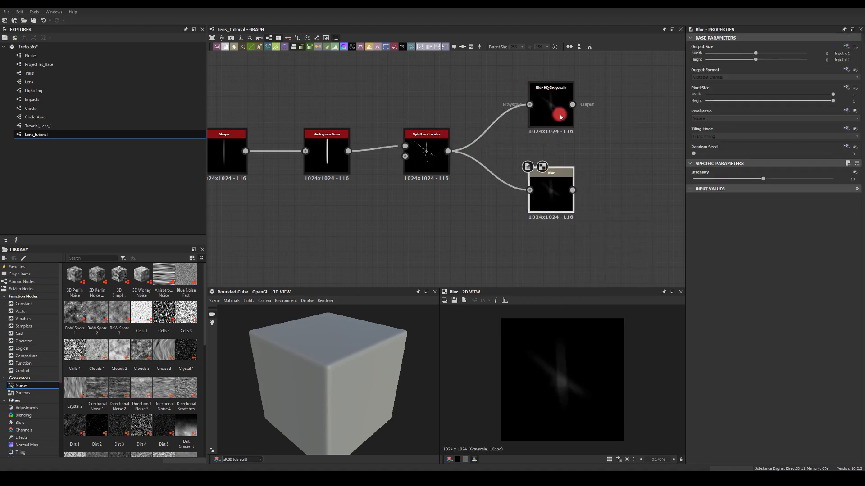
{"action": "left_click_drag", "start_coordinate": [693, 346], "coordinate": [843, 344]}
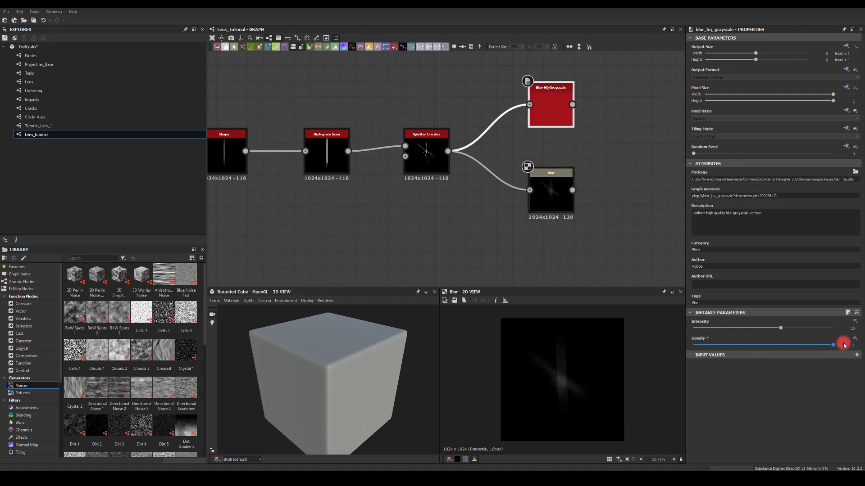
{"action": "left_click_drag", "start_coordinate": [781, 329], "coordinate": [701, 332]}
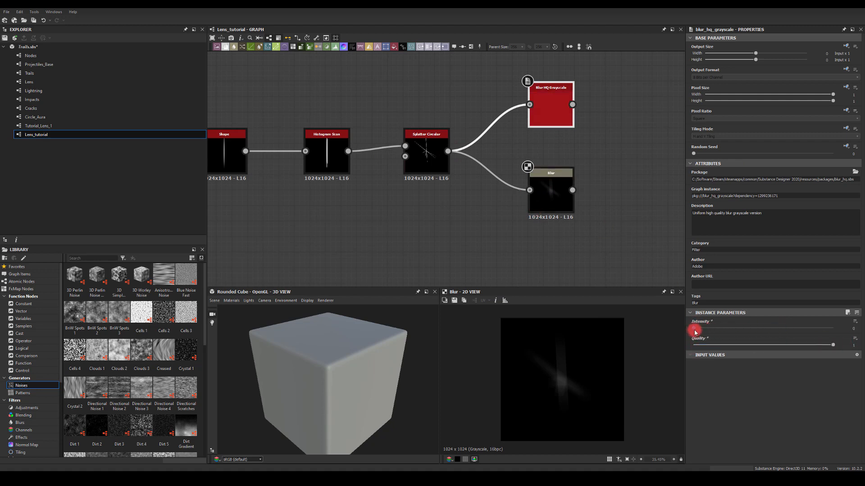
{"action": "double_click", "coordinate": [570, 124]}
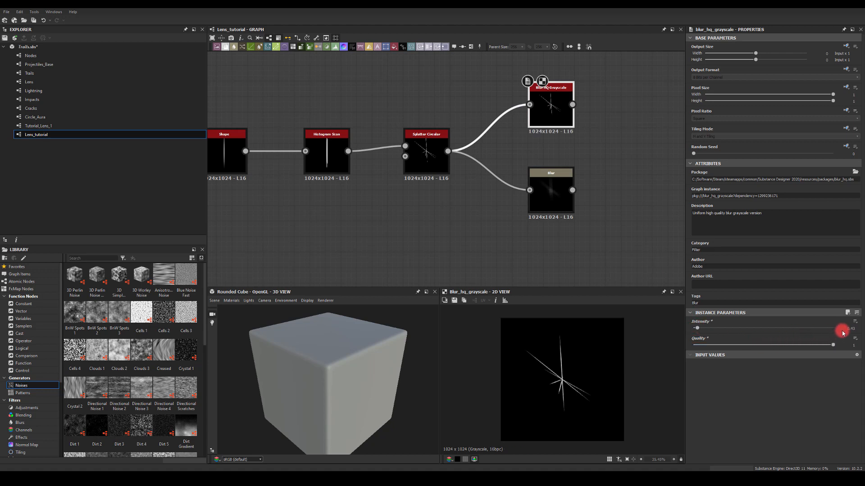
{"action": "scroll", "coordinate": [563, 382], "scroll_direction": "up", "scroll_amount": 2}
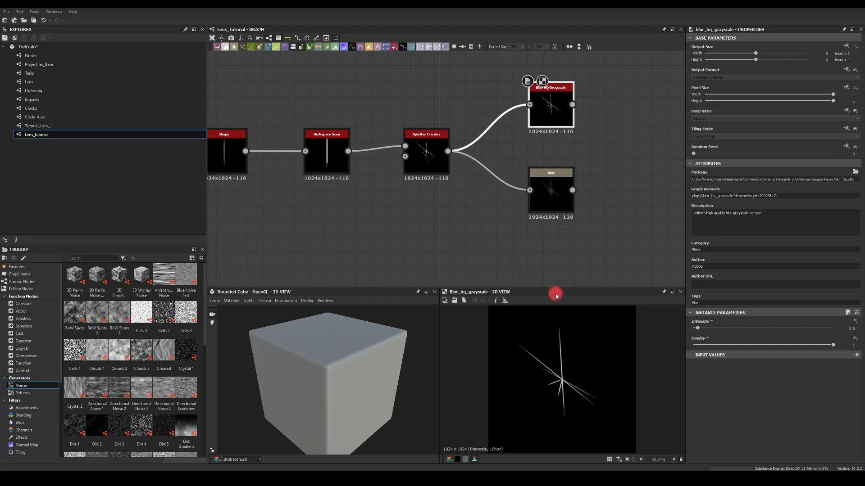
- Try an Intensity of 5.51 on the plain Blur node and delete the node
{"action": "left_click", "coordinate": [545, 193]}
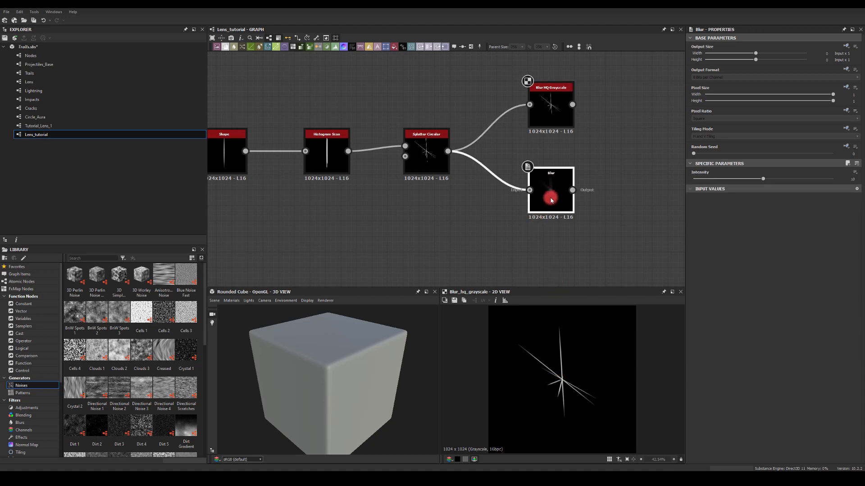
{"action": "left_click_drag", "start_coordinate": [762, 179], "coordinate": [731, 178]}
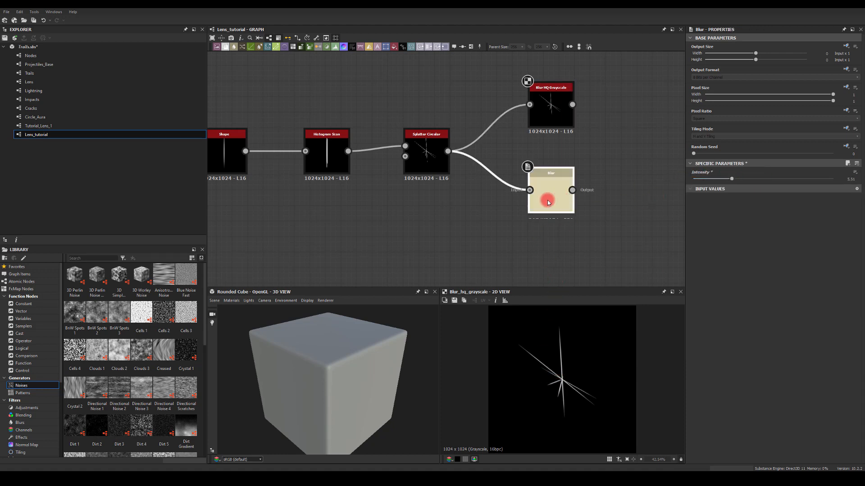
{"action": "key", "text": "Delete"}
- Add a second Blur HQ Grayscale fed by the Splatter Circular below the first one, and set its Quality to 1
{"action": "left_click_drag", "start_coordinate": [448, 151], "coordinate": [551, 180]}
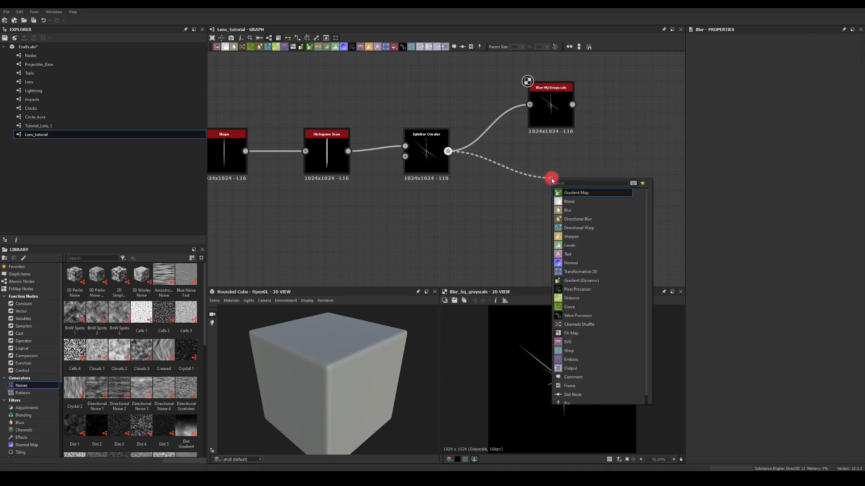
{"action": "key", "text": "Escape"}
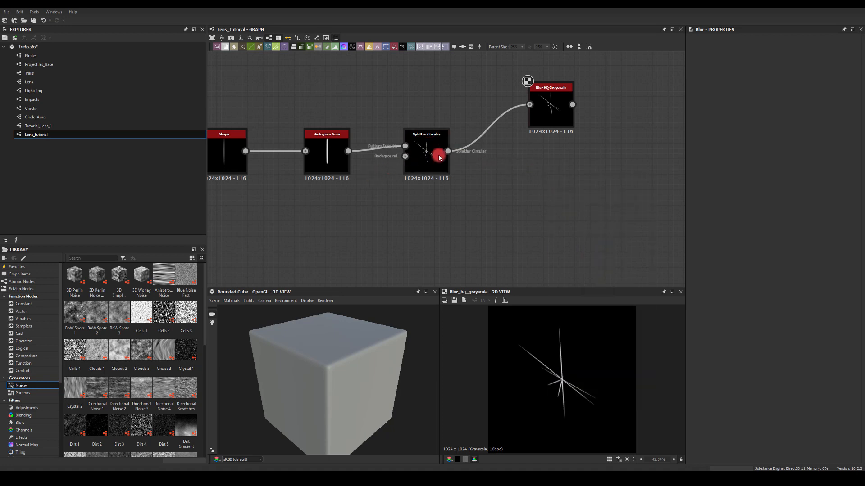
{"action": "left_click_drag", "start_coordinate": [447, 151], "coordinate": [542, 189]}
{"action": "type", "text": "bl"}
{"action": "left_click", "coordinate": [556, 217]}
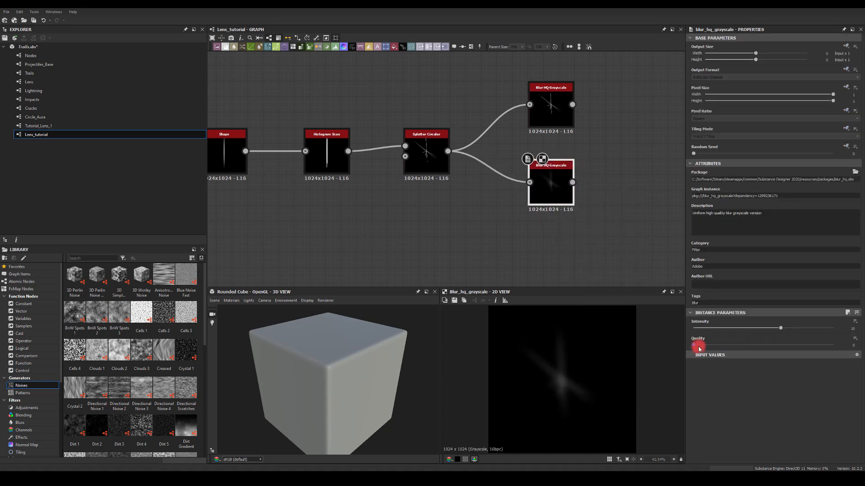
{"action": "left_click_drag", "start_coordinate": [738, 345], "coordinate": [833, 346]}
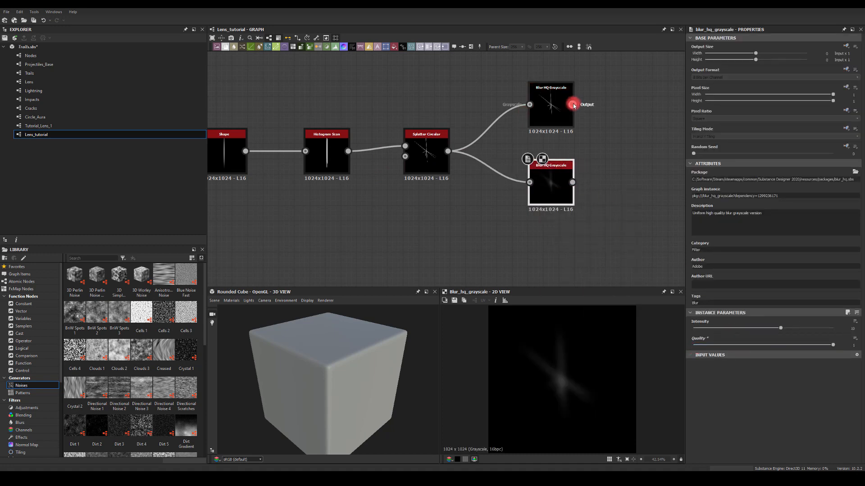
- Combine both blurs in a new Blend node, upper blur as foreground and lower as background, using Add (Linear Dodge) mode
{"action": "left_click_drag", "start_coordinate": [572, 105], "coordinate": [645, 130]}
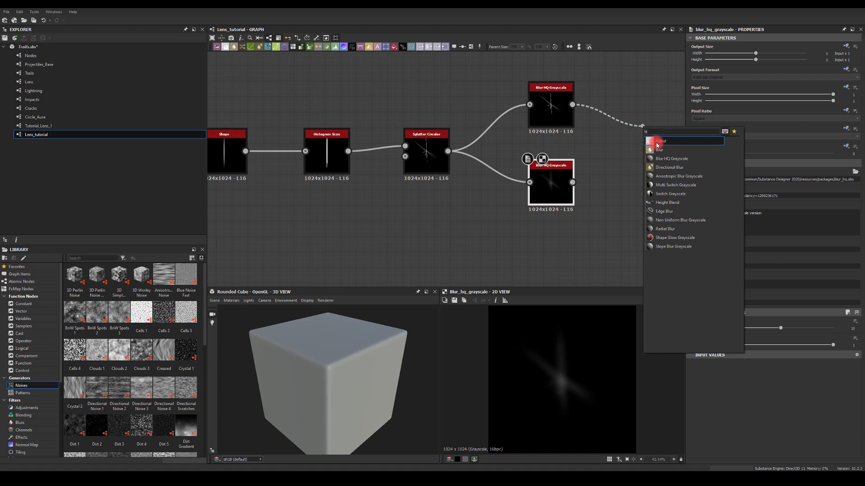
{"action": "left_click", "coordinate": [657, 145]}
{"action": "left_click_drag", "start_coordinate": [573, 182], "coordinate": [635, 112]}
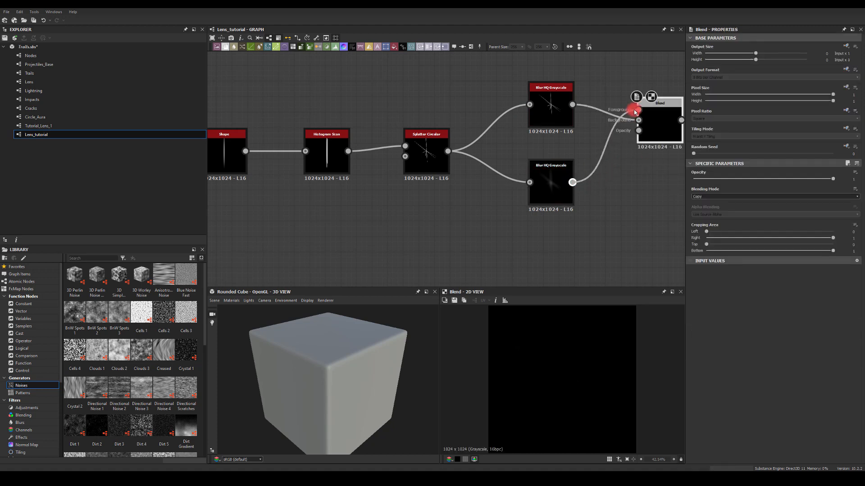
{"action": "left_click_drag", "start_coordinate": [572, 104], "coordinate": [635, 111]}
{"action": "left_click_drag", "start_coordinate": [575, 179], "coordinate": [641, 134]}
{"action": "left_click", "coordinate": [705, 203]}
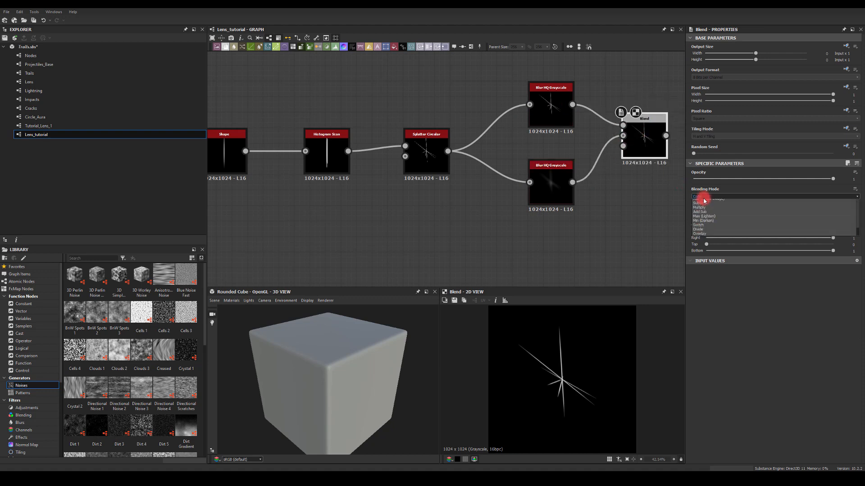
{"action": "left_click", "coordinate": [703, 214]}
- Set the lower Blur HQ Grayscale's Intensity to about 4.3 and inspect the blended flare up close
{"action": "middle_click_drag", "start_coordinate": [596, 214], "coordinate": [536, 211]}
{"action": "left_click", "coordinate": [489, 183]}
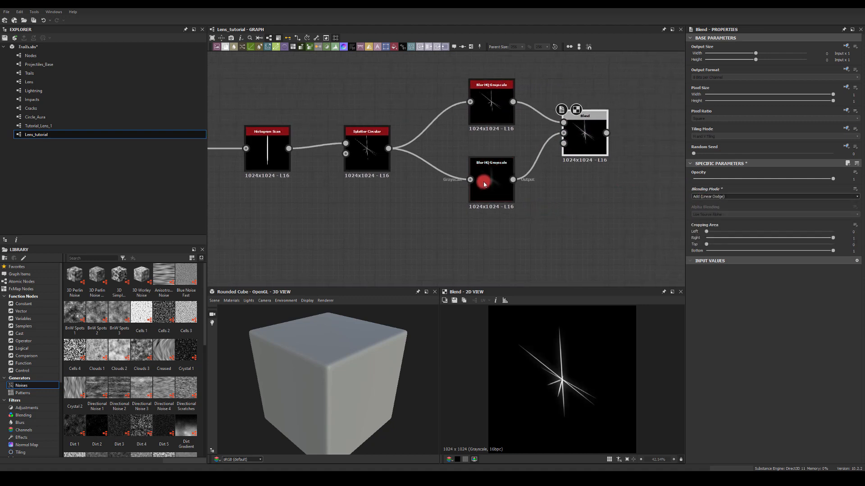
{"action": "left_click_drag", "start_coordinate": [781, 330], "coordinate": [730, 331]}
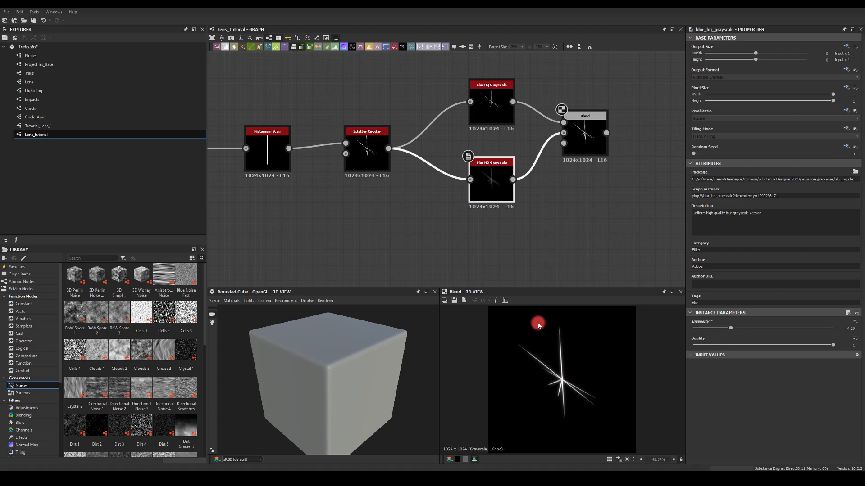
{"action": "scroll", "coordinate": [563, 365], "scroll_direction": "up", "scroll_amount": 5}
{"action": "scroll", "coordinate": [568, 356], "scroll_direction": "down", "scroll_amount": 4}
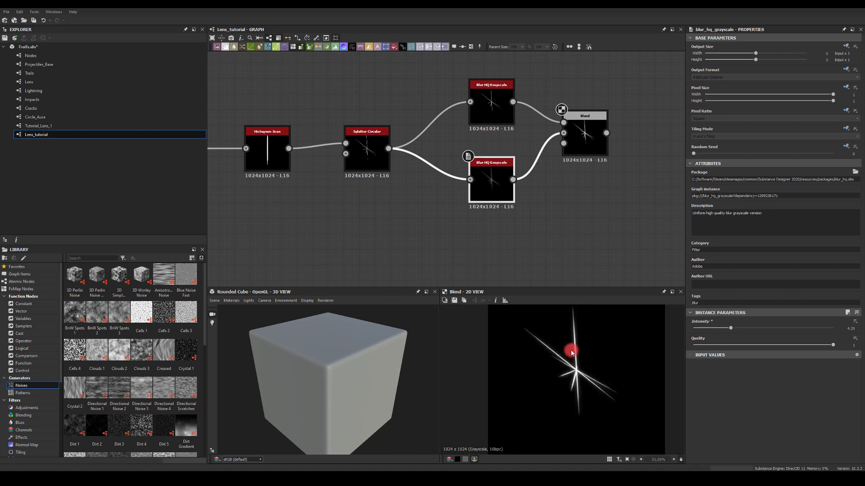
{"action": "key", "text": "f"}
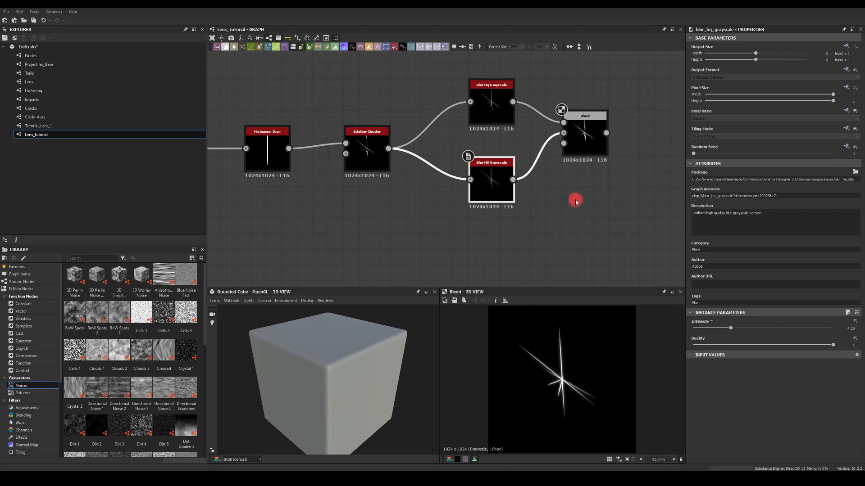
- Set the Splatter Circular node's Radius Random to 1
{"action": "middle_click_drag", "start_coordinate": [595, 180], "coordinate": [580, 188]}
{"action": "left_click", "coordinate": [573, 154]}
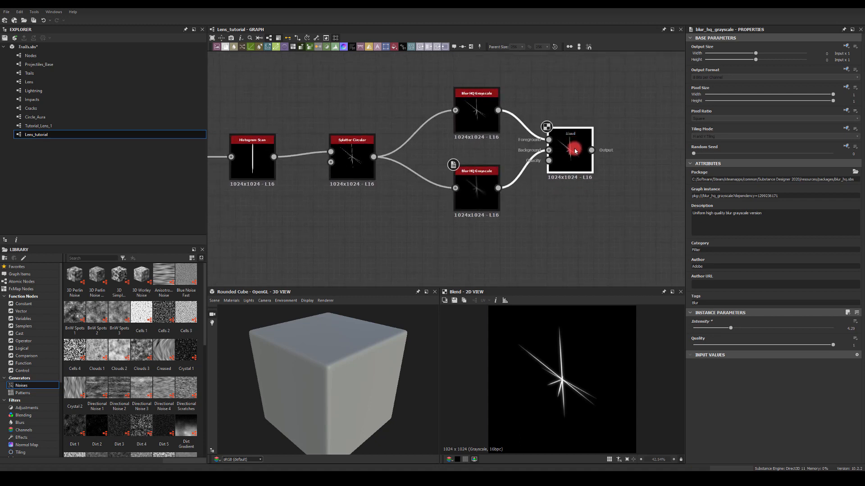
{"action": "middle_click_drag", "start_coordinate": [396, 223], "coordinate": [487, 215]}
{"action": "middle_click_drag", "start_coordinate": [426, 207], "coordinate": [325, 227]}
{"action": "left_click", "coordinate": [392, 153]}
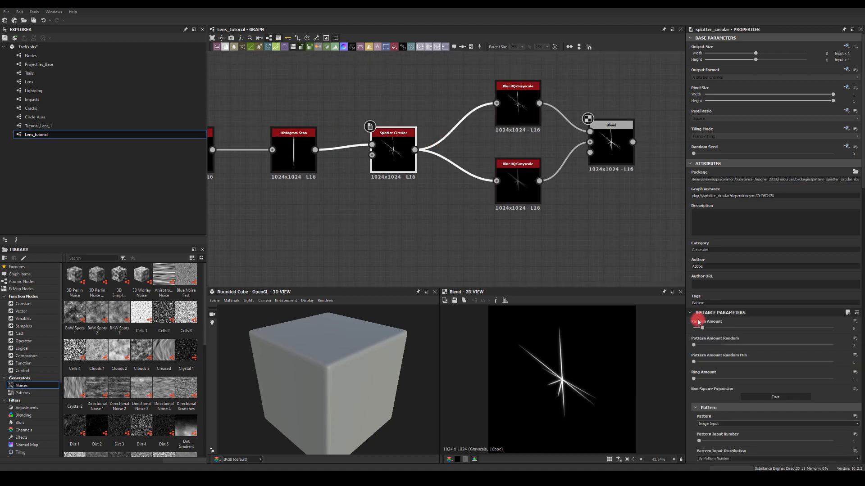
{"action": "scroll", "coordinate": [705, 333], "scroll_direction": "down", "scroll_amount": 3}
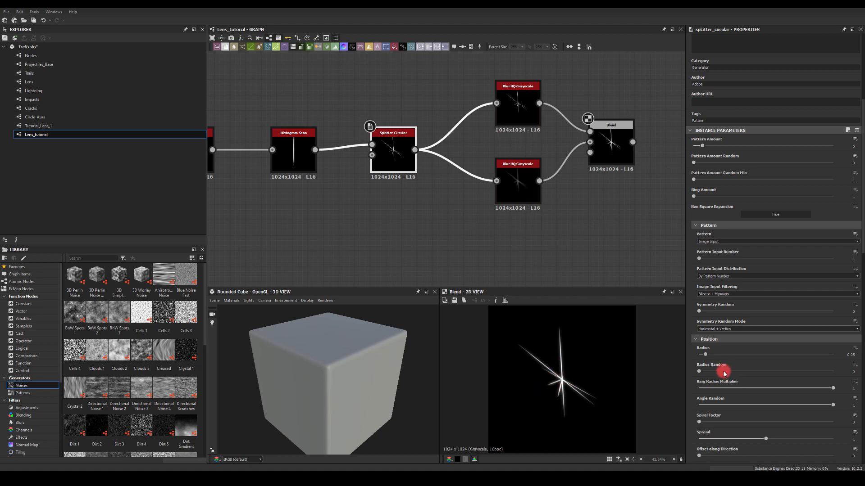
{"action": "left_click_drag", "start_coordinate": [703, 375], "coordinate": [862, 360]}
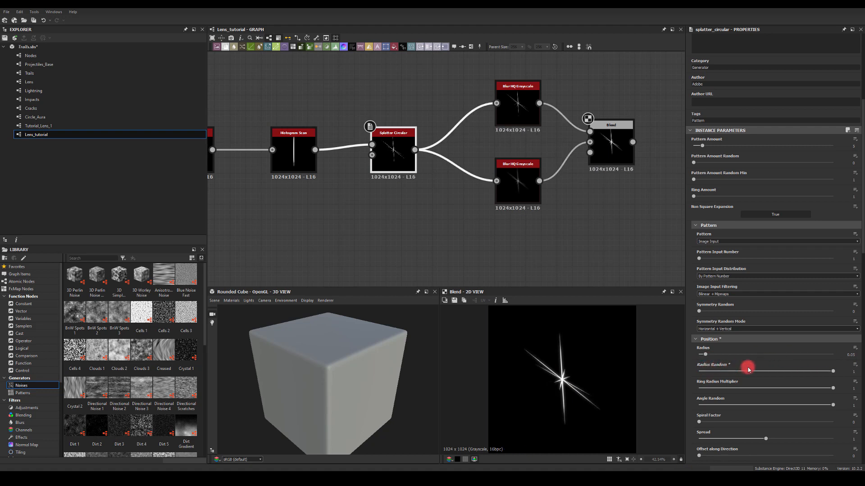
- Set the Splatter Circular's Size to X 0.1, Y 0.78 and its Size Random to X 0.54, Y 0.79
{"action": "scroll", "coordinate": [717, 367], "scroll_direction": "down", "scroll_amount": 4}
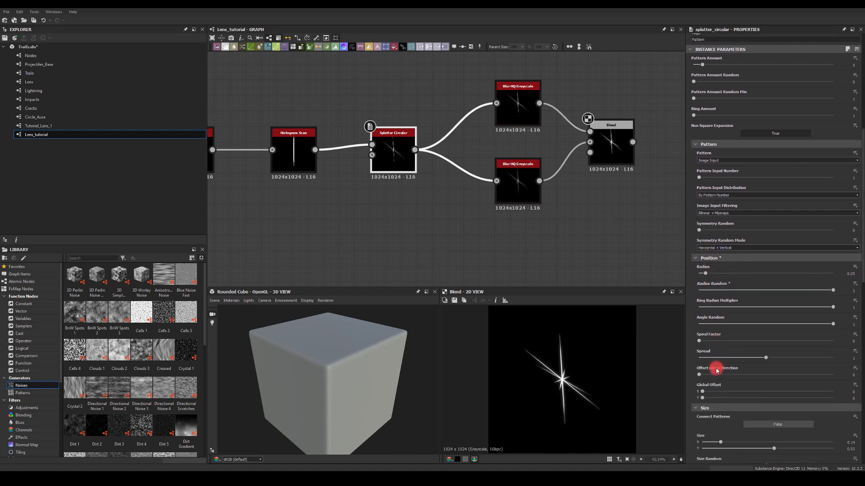
{"action": "scroll", "coordinate": [717, 370], "scroll_direction": "down", "scroll_amount": 4}
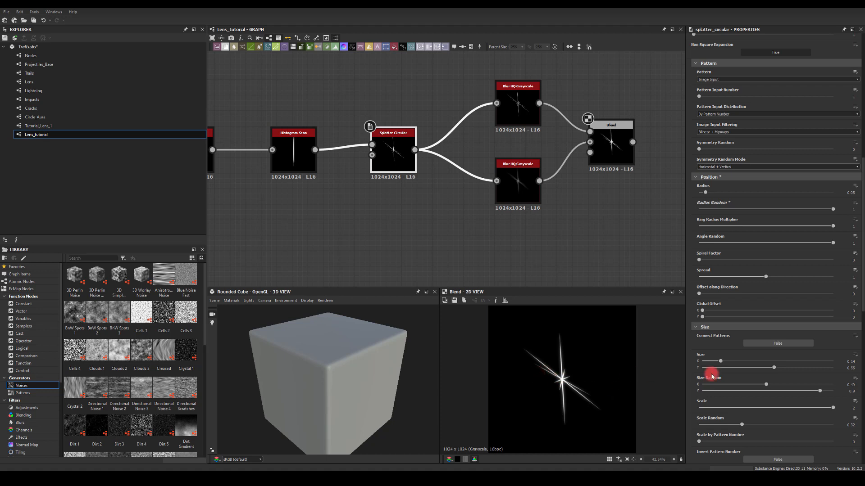
{"action": "mouse_move", "coordinate": [720, 361]}
{"action": "left_mouse_down"}
{"action": "mouse_move", "coordinate": [707, 362]}
{"action": "mouse_move", "coordinate": [747, 358]}
{"action": "mouse_move", "coordinate": [715, 359]}
{"action": "left_mouse_up"}
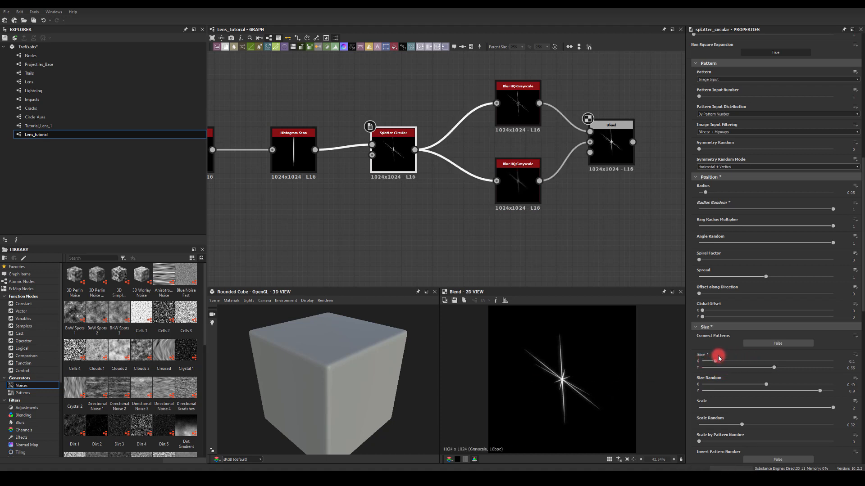
{"action": "left_click_drag", "start_coordinate": [772, 367], "coordinate": [803, 368]}
{"action": "left_click", "coordinate": [756, 387]}
{"action": "left_click_drag", "start_coordinate": [756, 387], "coordinate": [809, 391]}
{"action": "left_click", "coordinate": [815, 391]}
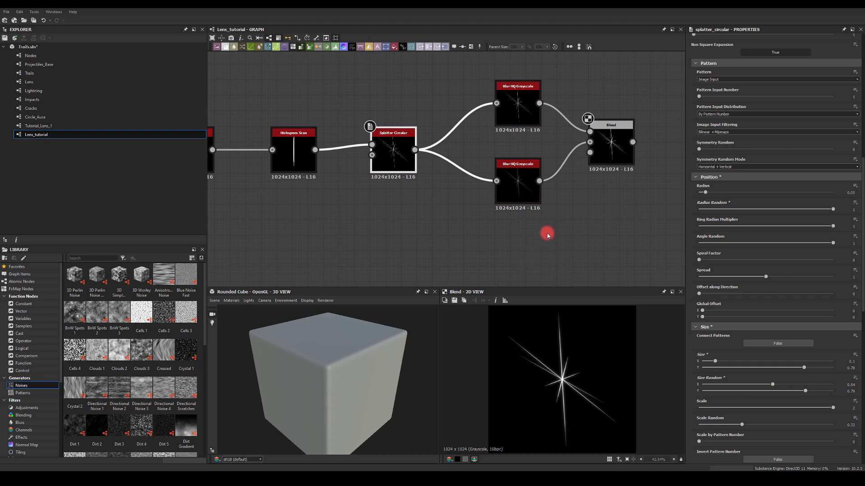
- Try other Pattern Amount values on the Splatter Circular node
{"action": "scroll", "coordinate": [728, 243], "scroll_direction": "up", "scroll_amount": 5}
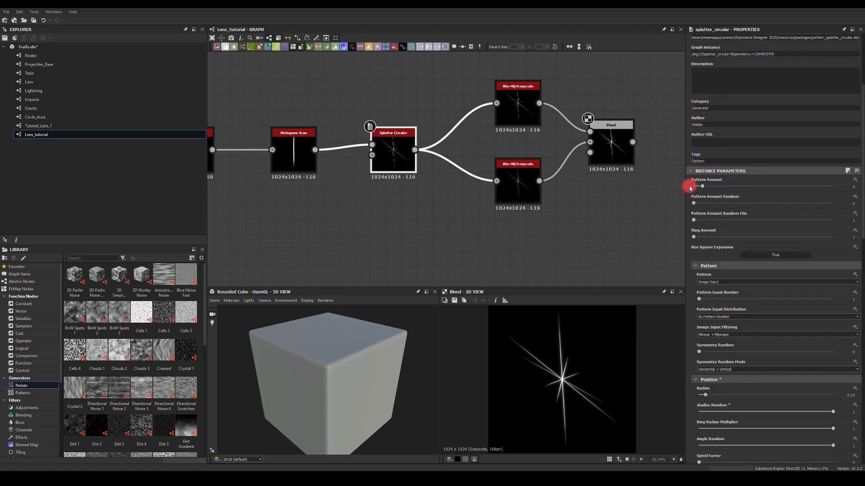
{"action": "mouse_move", "coordinate": [703, 190]}
{"action": "left_mouse_down"}
{"action": "mouse_move", "coordinate": [726, 189]}
{"action": "mouse_move", "coordinate": [702, 194]}
{"action": "left_mouse_up"}
{"action": "middle_click_drag", "start_coordinate": [407, 83], "coordinate": [385, 92]}
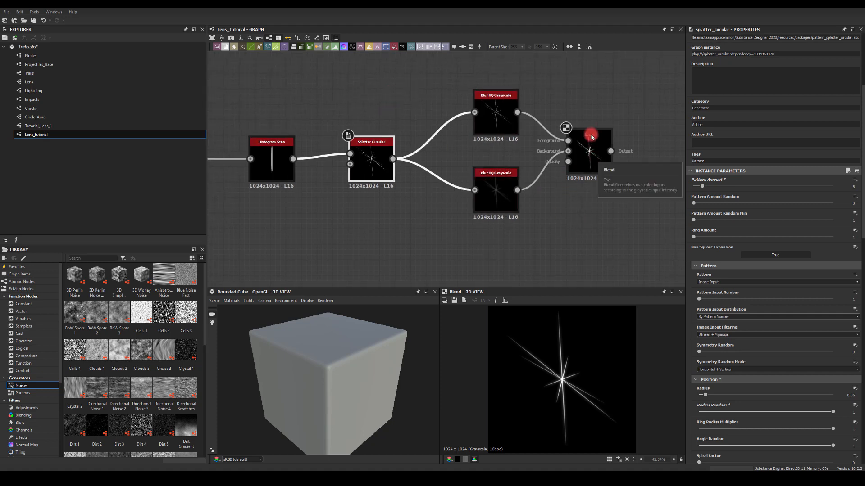
{"action": "middle_click_drag", "start_coordinate": [583, 92], "coordinate": [585, 135]}
{"action": "scroll", "coordinate": [571, 108], "scroll_direction": "down", "scroll_amount": 3}
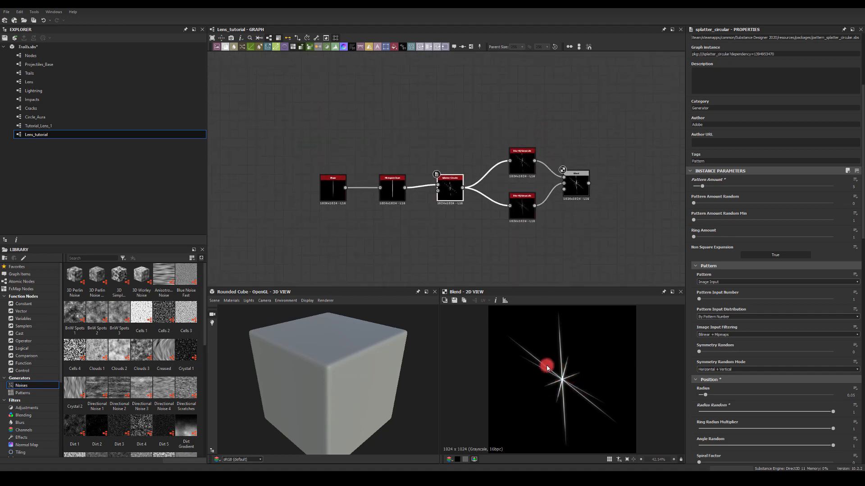
{"action": "middle_click_drag", "start_coordinate": [393, 102], "coordinate": [396, 126]}
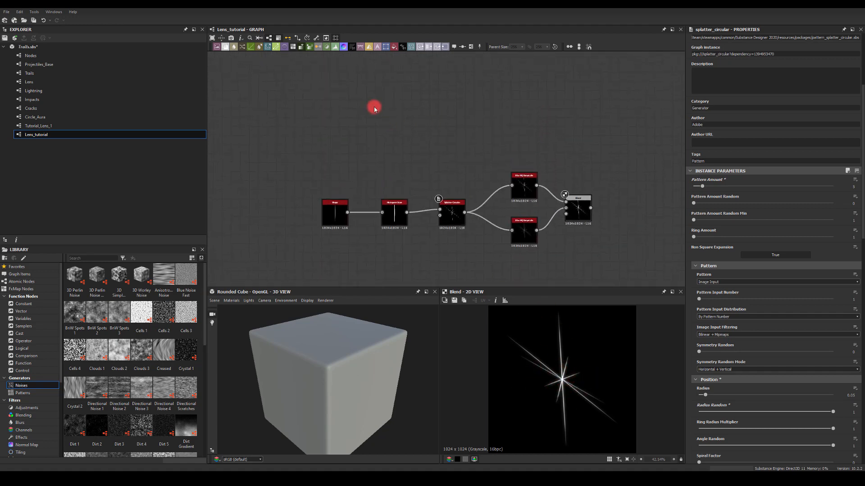
{"action": "key", "text": "space"}
{"action": "type", "text": "antial"}
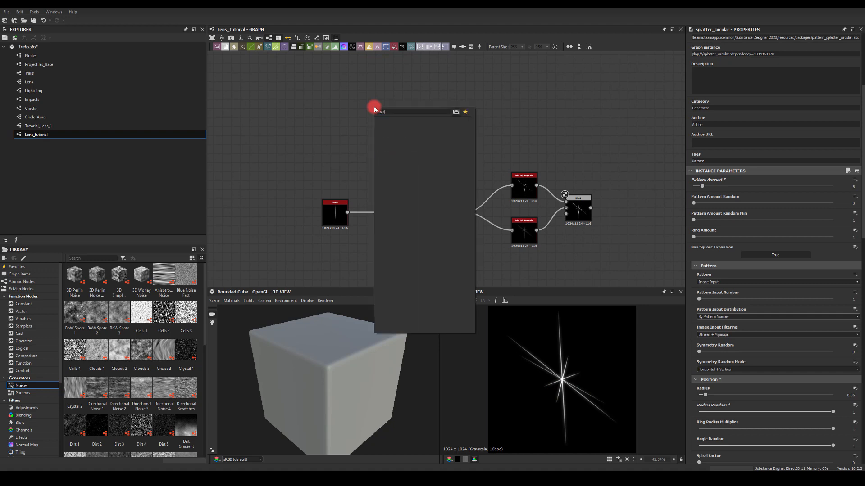
{"action": "key", "text": "BackSpace"}
{"action": "key", "text": "BackSpace"}
{"action": "key", "text": "BackSpace"}
{"action": "key", "text": "BackSpace"}
{"action": "key", "text": "BackSpace"}
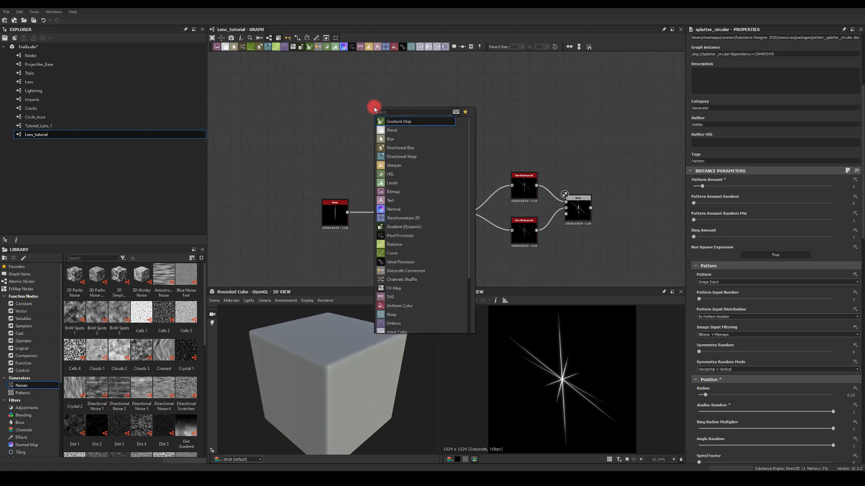
{"action": "type", "text": "anti"}
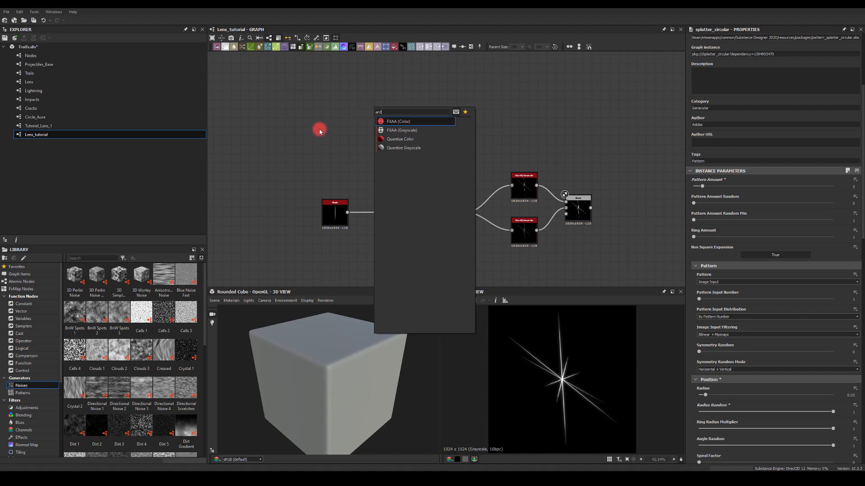
{"action": "key", "text": "BackSpace"}
{"action": "key", "text": "BackSpace"}
{"action": "key", "text": "BackSpace"}
{"action": "left_click", "coordinate": [305, 153]}
- Add an Anisotropic Noise above the ray chain, lower its X Amount, set Y Amount to 15 and turn Rotate on
{"action": "left_click_drag", "start_coordinate": [166, 273], "coordinate": [363, 113]}
{"action": "left_click_drag", "start_coordinate": [698, 333], "coordinate": [694, 331]}
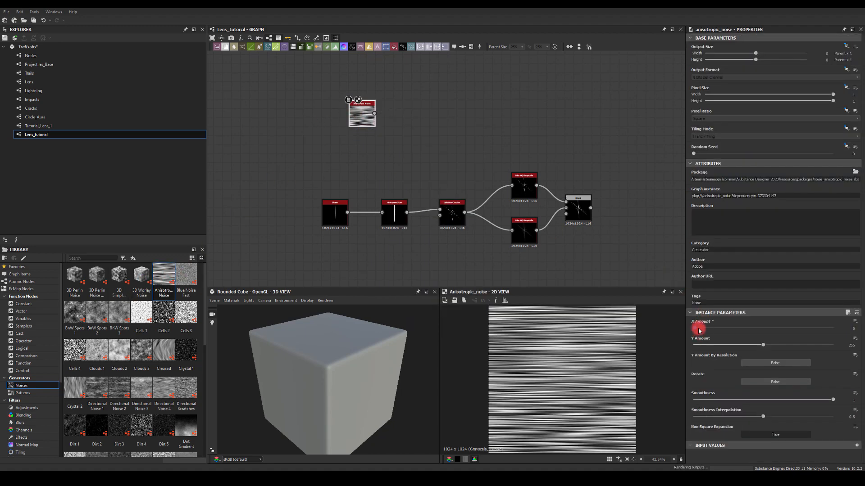
{"action": "mouse_move", "coordinate": [763, 347]}
{"action": "left_mouse_down"}
{"action": "mouse_move", "coordinate": [732, 346]}
{"action": "mouse_move", "coordinate": [728, 328]}
{"action": "mouse_move", "coordinate": [696, 331]}
{"action": "mouse_move", "coordinate": [734, 344]}
{"action": "mouse_move", "coordinate": [700, 346]}
{"action": "mouse_move", "coordinate": [694, 329]}
{"action": "left_mouse_up"}
{"action": "left_click", "coordinate": [762, 381]}
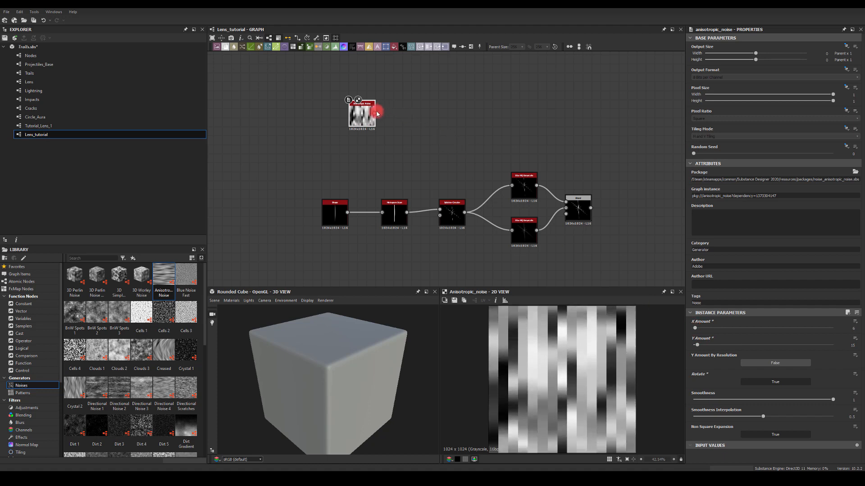
{"action": "left_click_drag", "start_coordinate": [382, 114], "coordinate": [442, 110]}
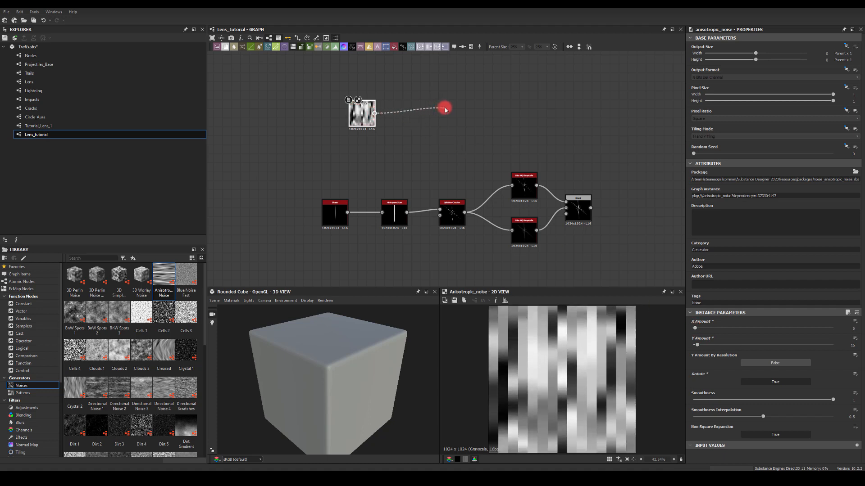
{"action": "left_click_drag", "start_coordinate": [456, 108], "coordinate": [459, 110]}
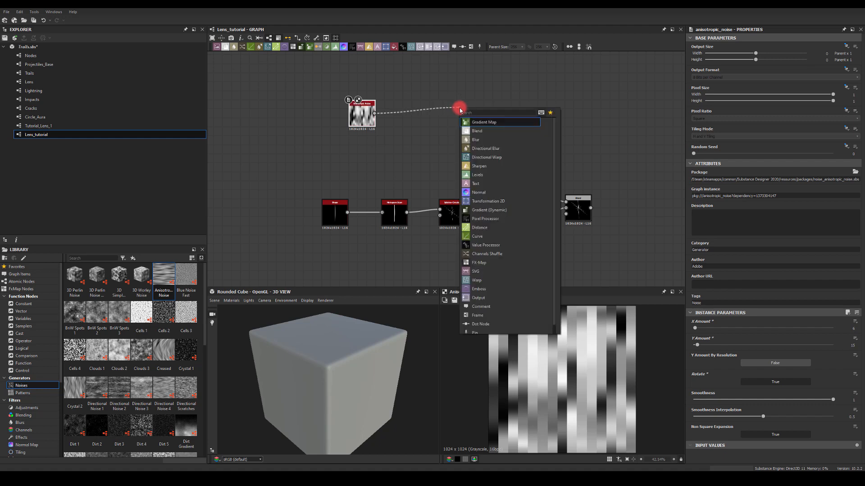
{"action": "left_click", "coordinate": [458, 97]}
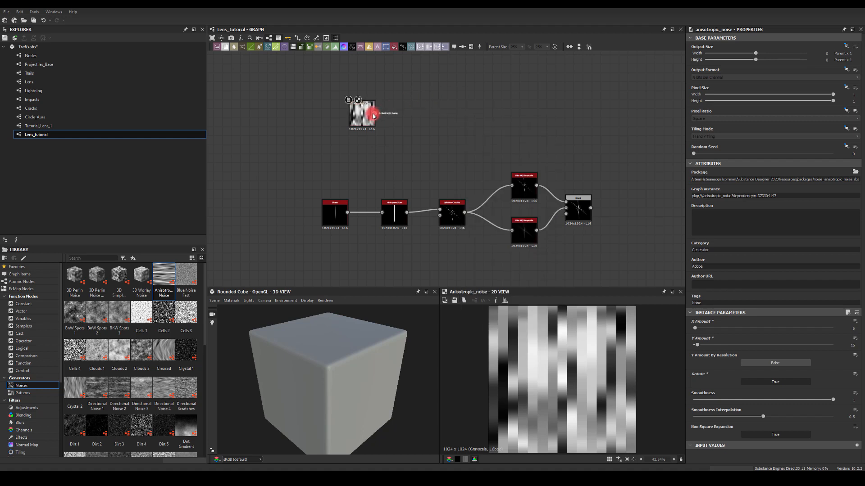
{"action": "left_click_drag", "start_coordinate": [373, 116], "coordinate": [440, 101]}
{"action": "left_click", "coordinate": [441, 102]}
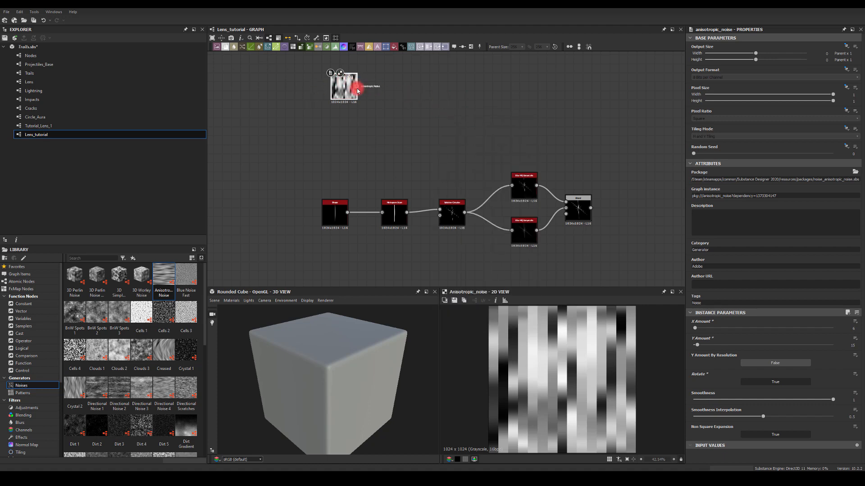
- Feed the Anisotropic Noise into a new Warp node
{"action": "left_click_drag", "start_coordinate": [356, 86], "coordinate": [420, 102]}
{"action": "type", "text": "warp"}
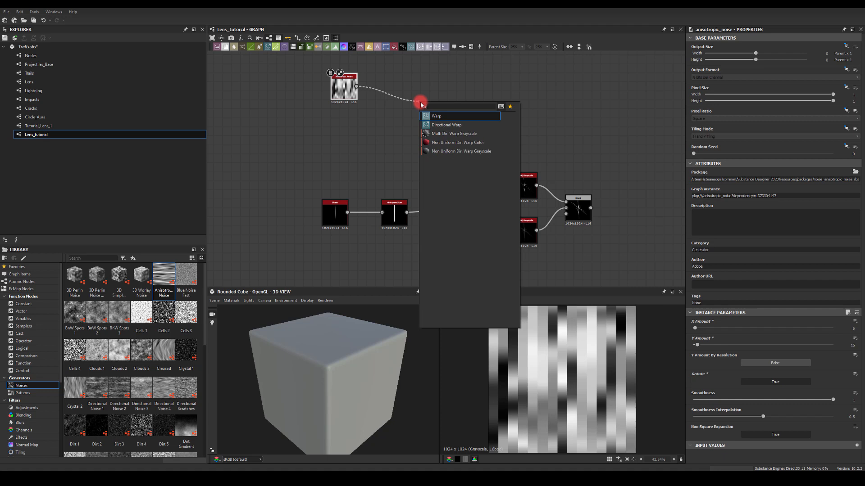
{"action": "left_click", "coordinate": [434, 118]}
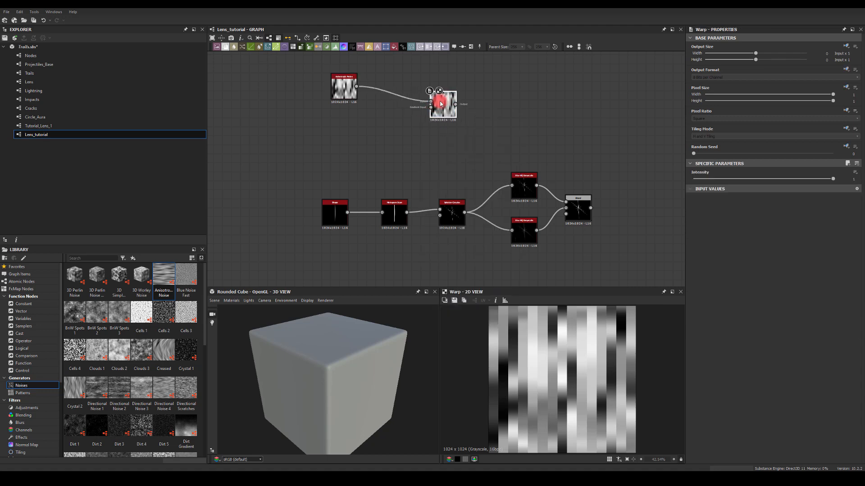
- Add a square Shape node between the noise and ray chains, and set its Size Y to 0.12
{"action": "middle_click_drag", "start_coordinate": [338, 128], "coordinate": [412, 118]}
{"action": "key", "text": "space"}
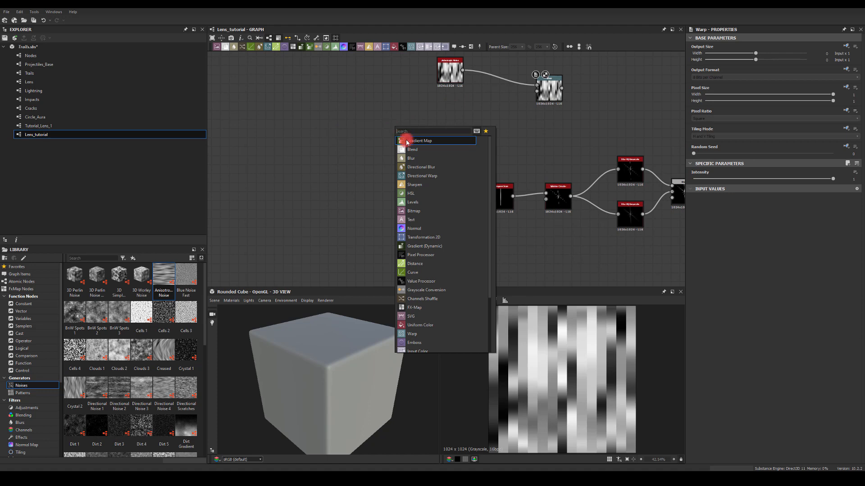
{"action": "type", "text": "shap"}
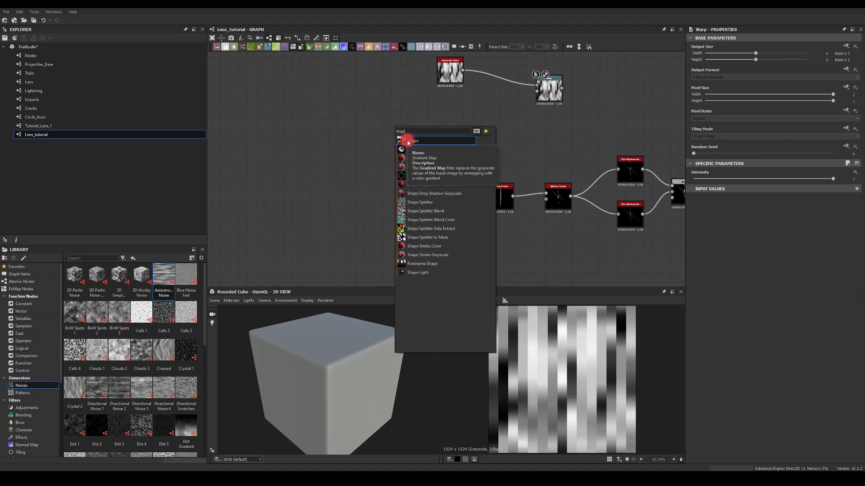
{"action": "left_click", "coordinate": [407, 141]}
{"action": "left_click_drag", "start_coordinate": [410, 132], "coordinate": [384, 132]}
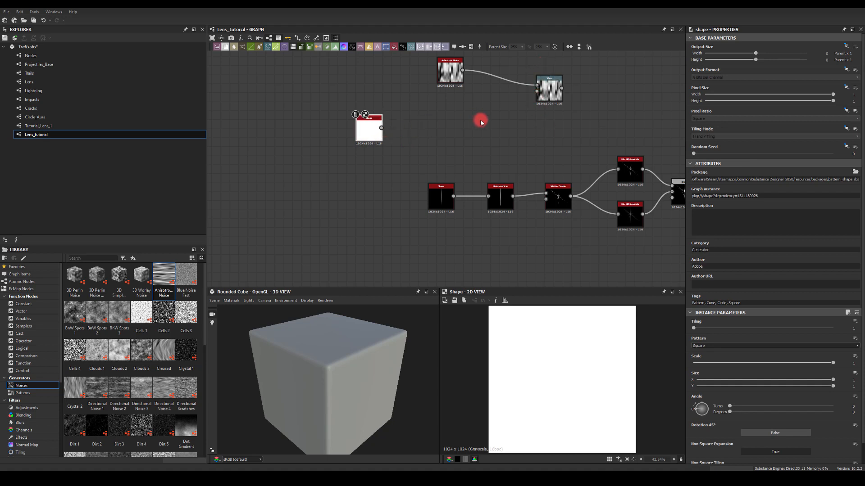
{"action": "left_click_drag", "start_coordinate": [375, 128], "coordinate": [356, 140]}
{"action": "mouse_move", "coordinate": [545, 92]}
{"action": "left_mouse_down"}
{"action": "mouse_move", "coordinate": [531, 78]}
{"action": "mouse_move", "coordinate": [540, 90]}
{"action": "left_mouse_up"}
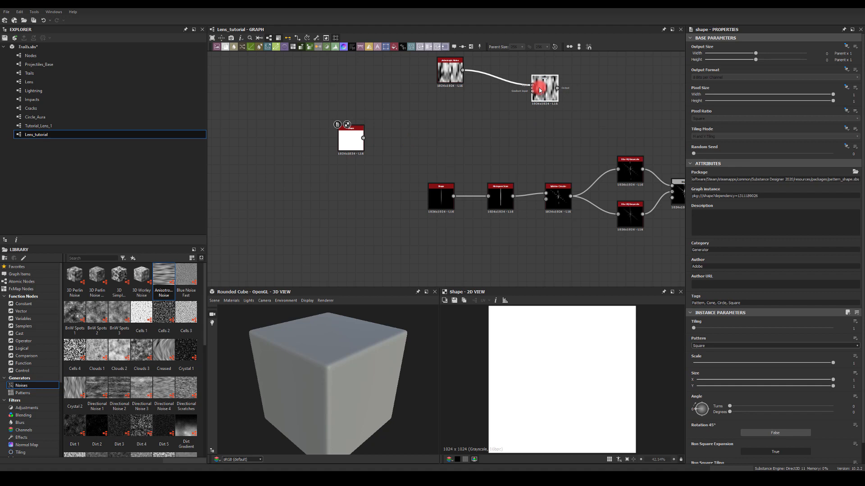
{"action": "left_click", "coordinate": [366, 131]}
{"action": "left_click_drag", "start_coordinate": [753, 381], "coordinate": [713, 387]}
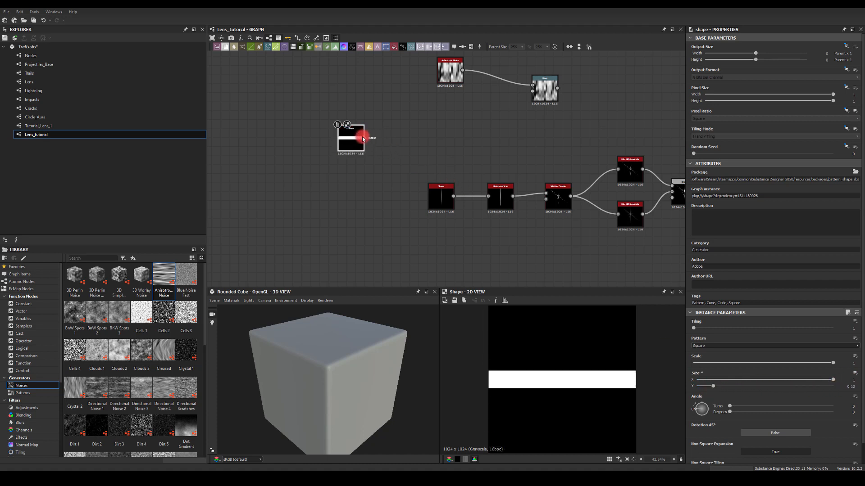
- Feed the new Shape's output into a new Transformation 2D node, and select the Warp node
{"action": "left_click_drag", "start_coordinate": [363, 138], "coordinate": [427, 138]}
{"action": "type", "text": "tr"}
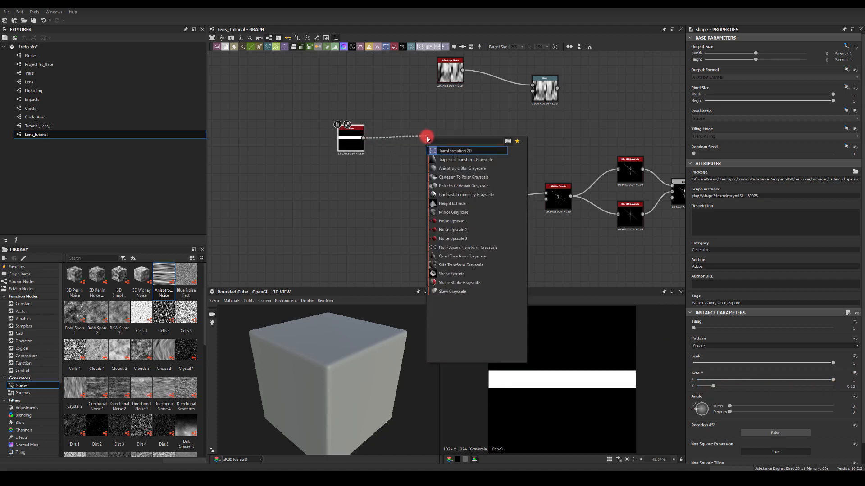
{"action": "left_click", "coordinate": [441, 153]}
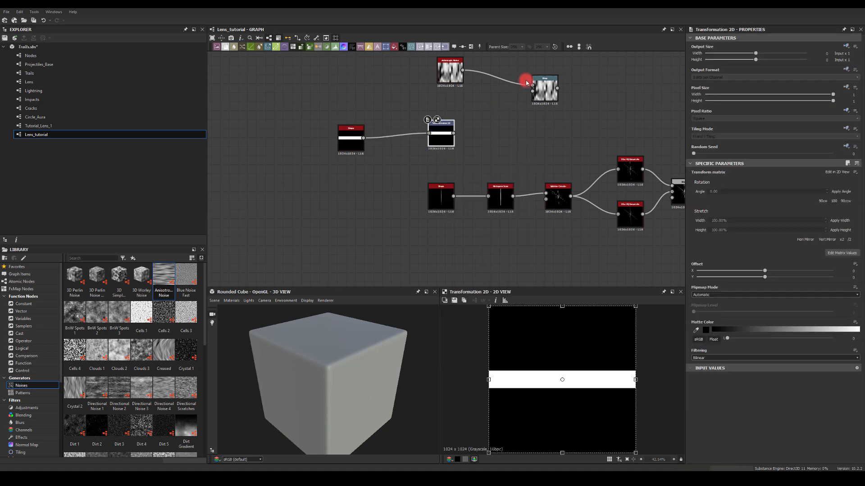
{"action": "left_click", "coordinate": [547, 87]}
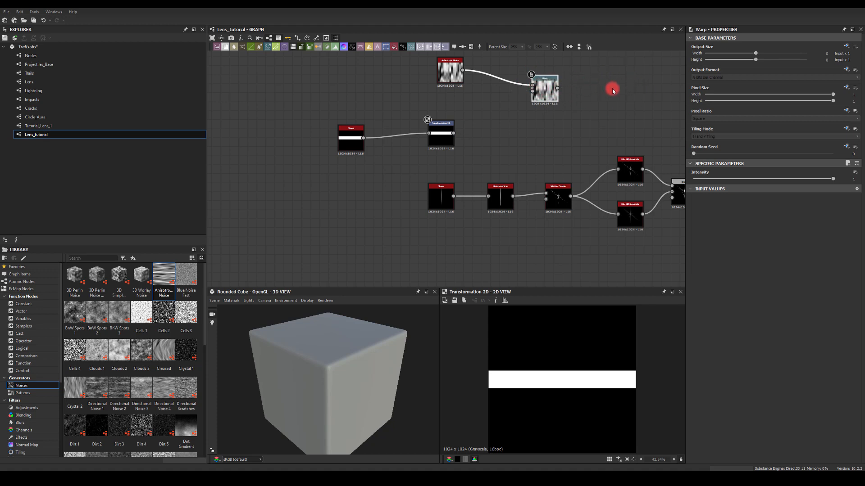
- Set the Transformation 2D node's Y offset to 0.5 and its tiling mode to No Tiling
{"action": "left_click_drag", "start_coordinate": [442, 136], "coordinate": [415, 143]}
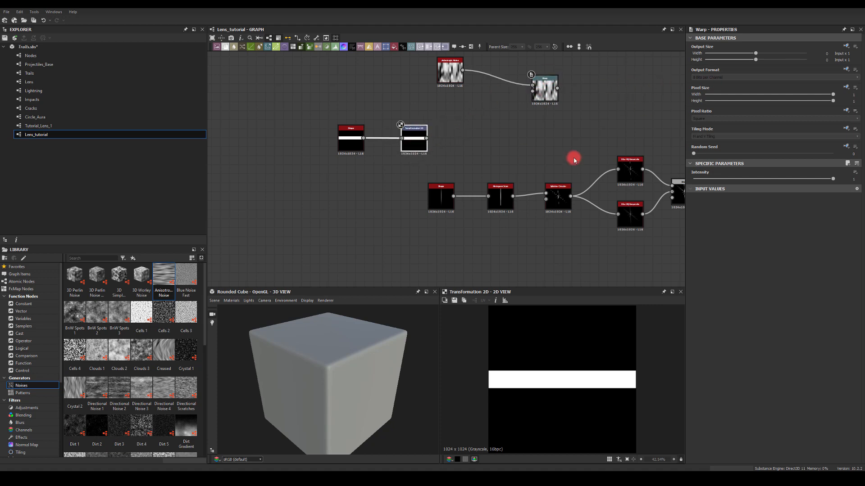
{"action": "left_click", "coordinate": [411, 140]}
{"action": "left_click_drag", "start_coordinate": [763, 276], "coordinate": [838, 270]}
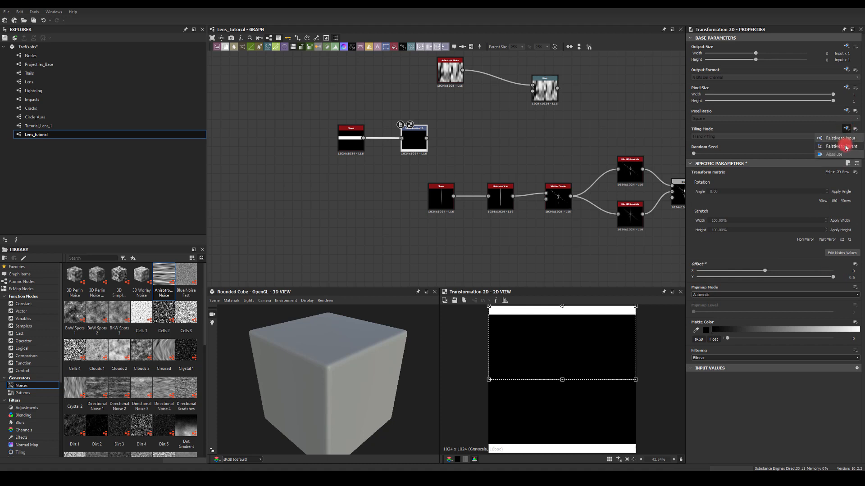
{"action": "left_click", "coordinate": [724, 136]}
{"action": "left_click", "coordinate": [709, 142]}
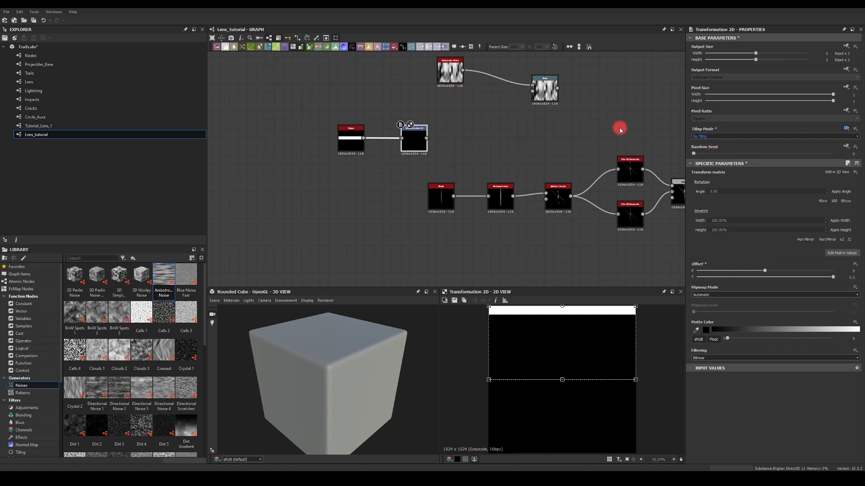
{"action": "left_click", "coordinate": [493, 116]}
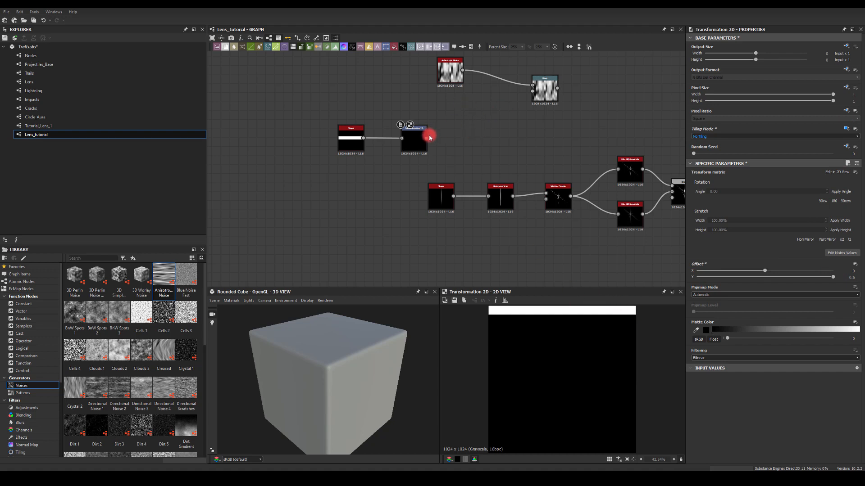
- Feed the Transformation 2D output into a new Blur HQ Grayscale node
{"action": "left_click_drag", "start_coordinate": [429, 137], "coordinate": [488, 134]}
{"action": "type", "text": "blur"}
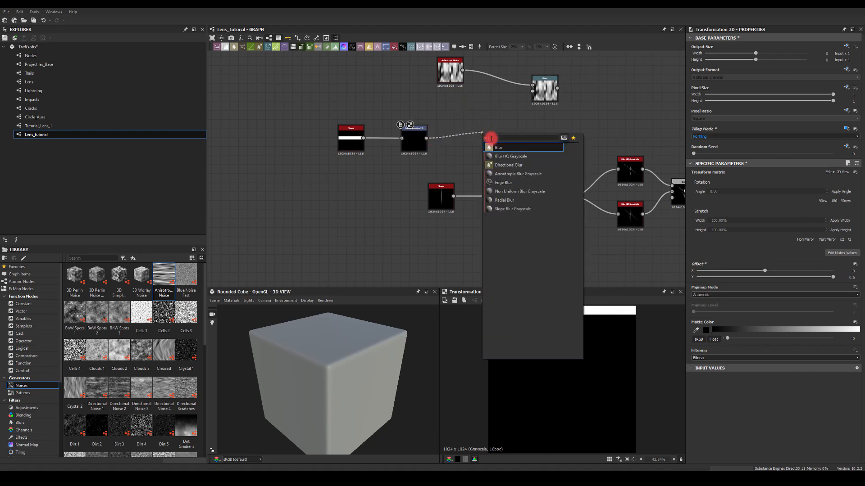
{"action": "left_click", "coordinate": [499, 157]}
{"action": "double_click", "coordinate": [500, 136]}
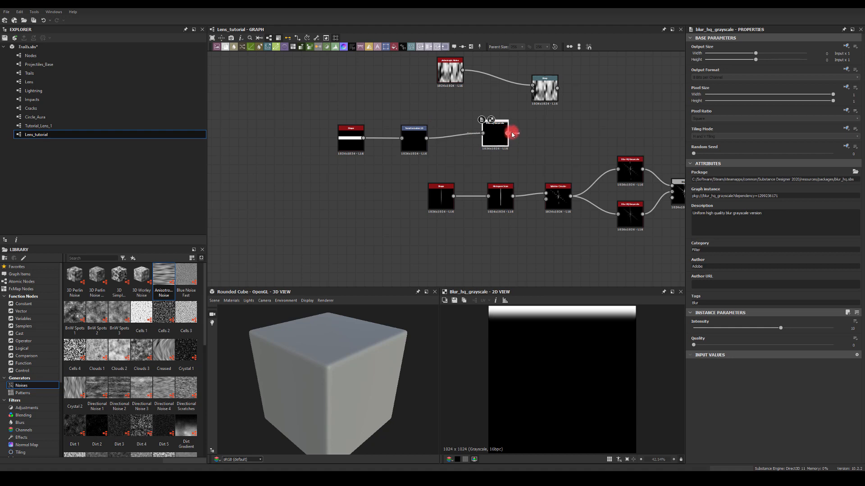
- Add a second Blur HQ Grayscale fed by the Transformation 2D below the first one, and set its intensity to 100
{"action": "left_click_drag", "start_coordinate": [509, 134], "coordinate": [560, 139]}
{"action": "left_click", "coordinate": [452, 145]}
{"action": "left_click_drag", "start_coordinate": [427, 138], "coordinate": [481, 121]}
{"action": "left_click", "coordinate": [510, 196]}
{"action": "left_click_drag", "start_coordinate": [502, 166], "coordinate": [478, 160]}
{"action": "left_click_drag", "start_coordinate": [715, 330], "coordinate": [844, 332]}
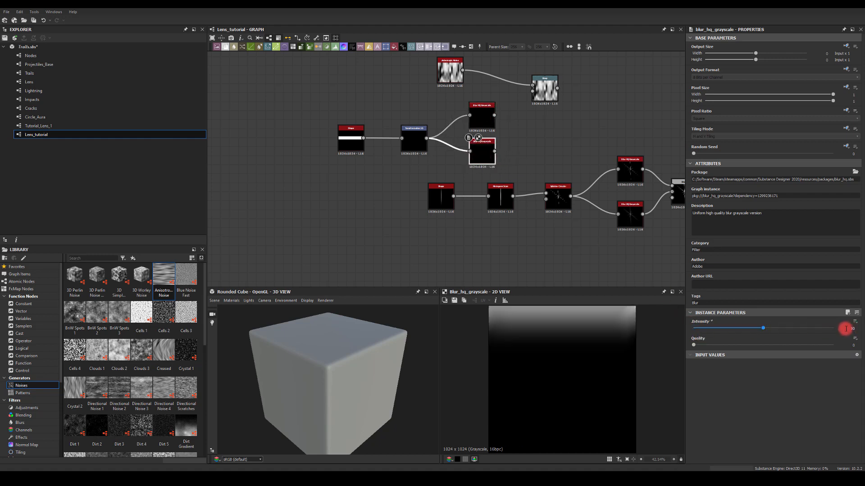
{"action": "type", "text": "100"}
{"action": "key", "text": "Return"}
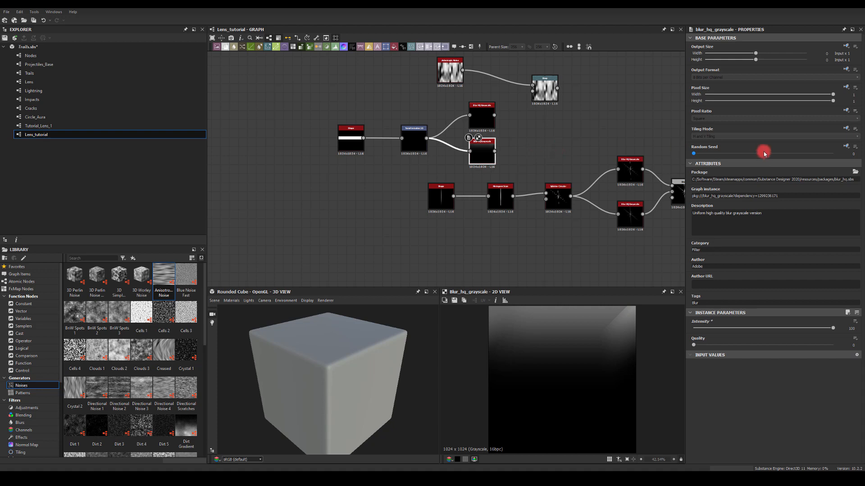
- Try a different tiling mode on the second Blur HQ Grayscale, and delete that node
{"action": "left_click", "coordinate": [848, 132]}
{"action": "left_click", "coordinate": [806, 141]}
{"action": "left_click", "coordinate": [739, 136]}
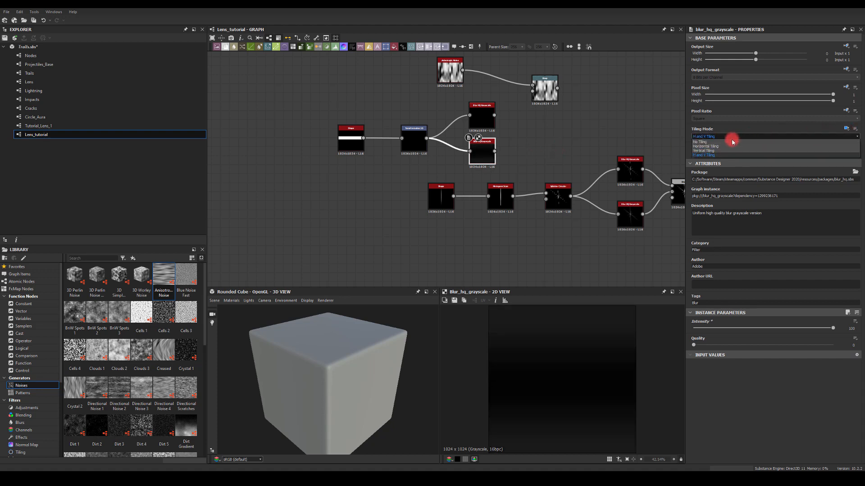
{"action": "left_click", "coordinate": [716, 145]}
{"action": "left_click", "coordinate": [486, 150]}
{"action": "key", "text": "Delete"}
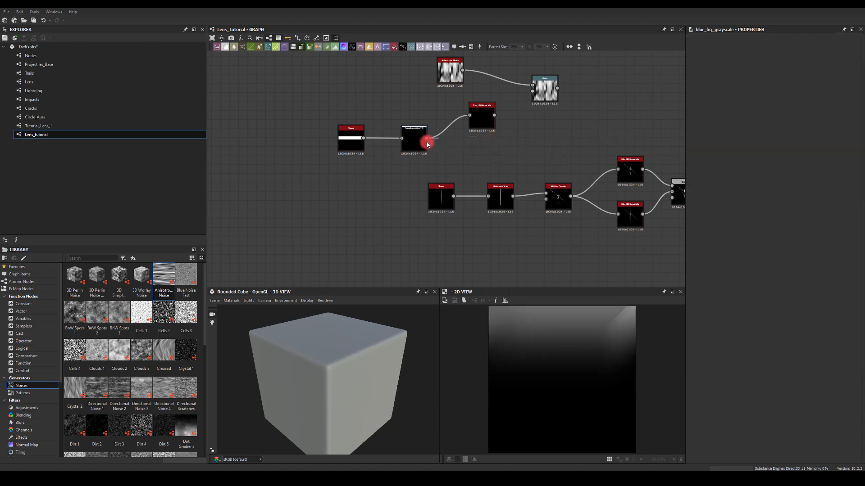
- Feed the Transformation 2D output into a new Blur node with intensity 100, and align the Blur HQ Grayscale above it
{"action": "left_click_drag", "start_coordinate": [427, 139], "coordinate": [469, 154]}
{"action": "type", "text": "blur"}
{"action": "key", "text": "Return"}
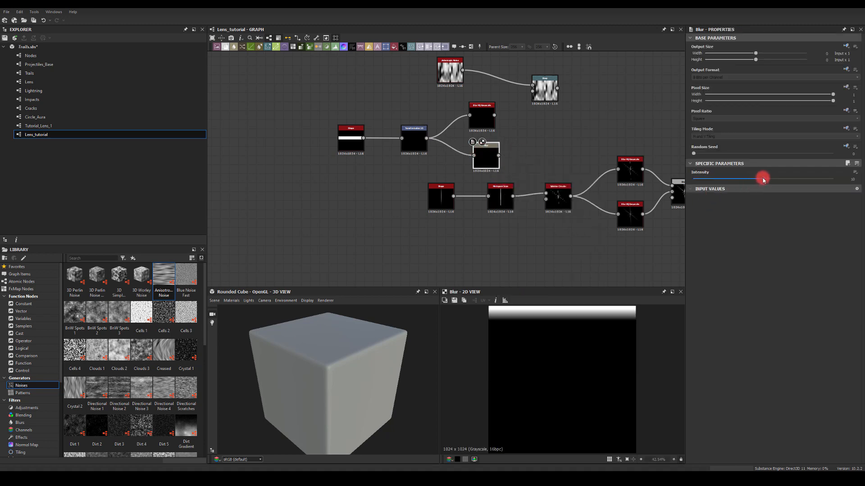
{"action": "left_click_drag", "start_coordinate": [762, 179], "coordinate": [856, 182]}
{"action": "left_click", "coordinate": [850, 180]}
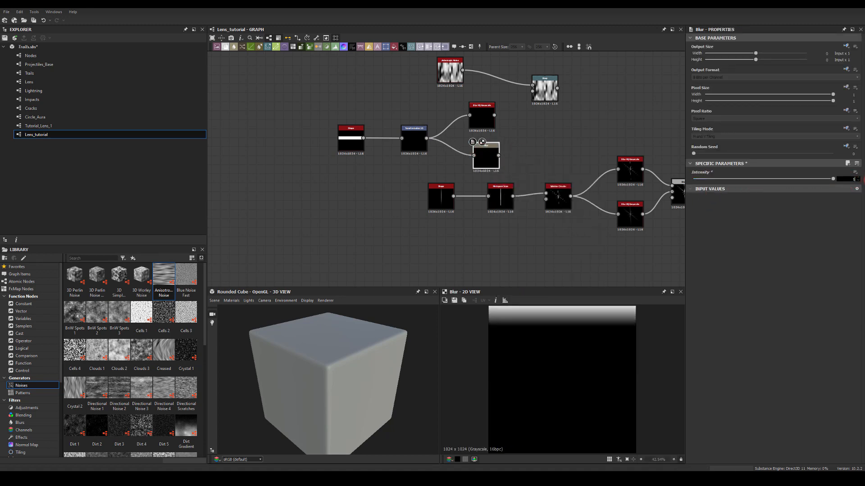
{"action": "type", "text": "100"}
{"action": "key", "text": "Return"}
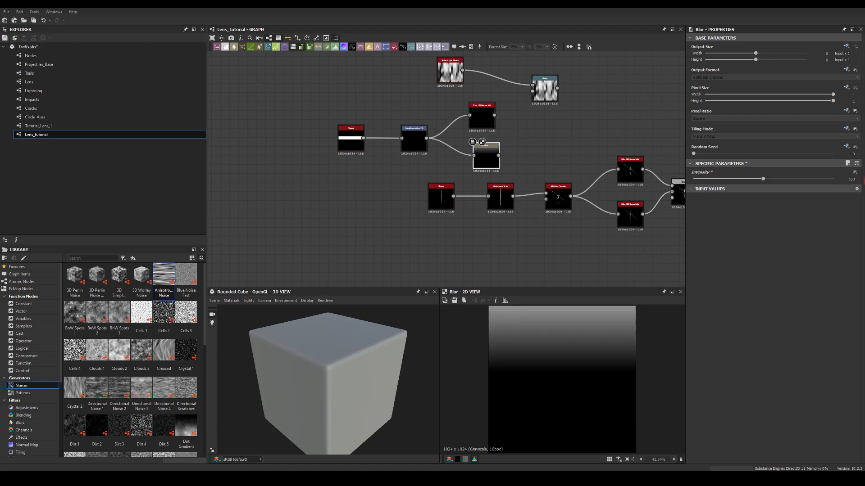
{"action": "left_click", "coordinate": [485, 118]}
{"action": "left_click_drag", "start_coordinate": [487, 119], "coordinate": [490, 119]}
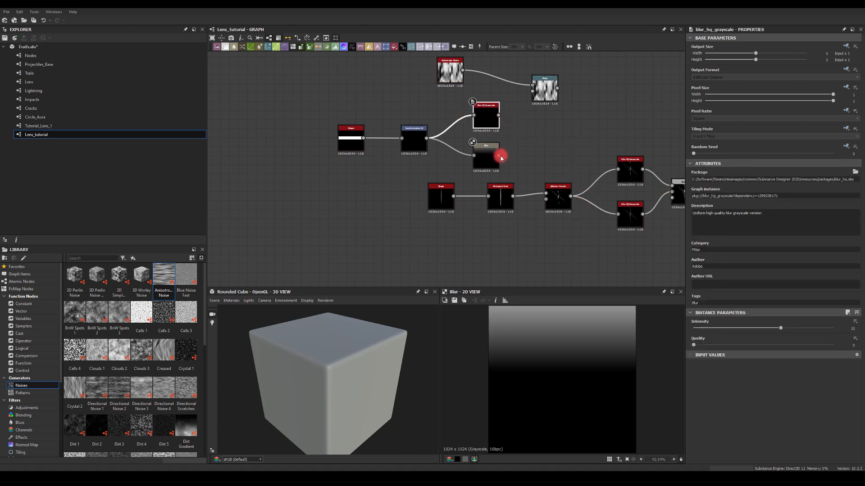
- Combine the two blur outputs in a new Blend node, with Blur as background and Blur HQ Grayscale as foreground
{"action": "left_click_drag", "start_coordinate": [498, 155], "coordinate": [544, 138]}
{"action": "type", "text": "ble"}
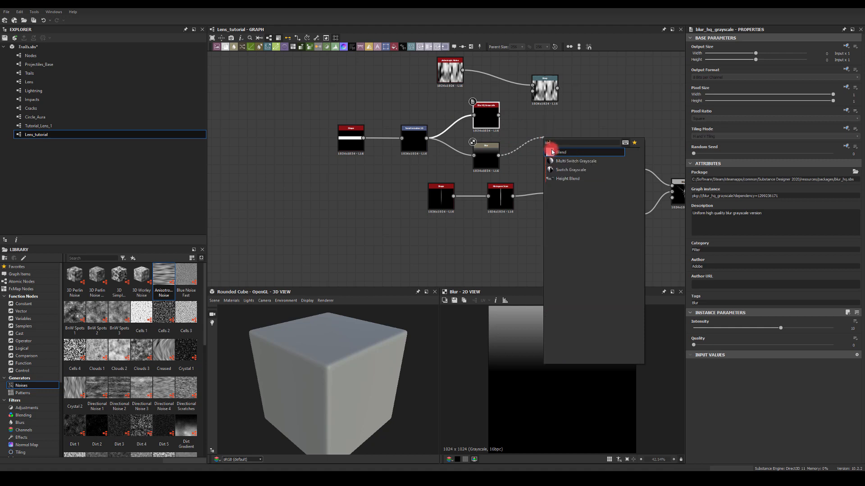
{"action": "left_click", "coordinate": [553, 152]}
{"action": "left_click_drag", "start_coordinate": [498, 115], "coordinate": [545, 128]}
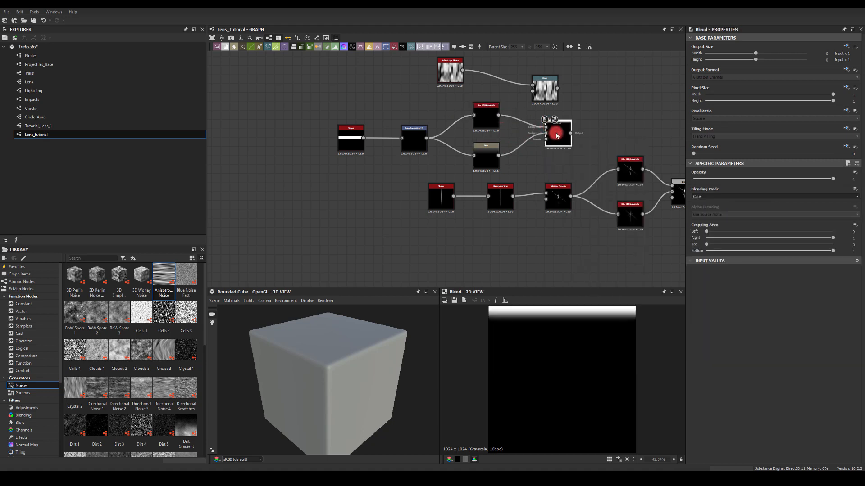
- Try the Add (Linear Dodge) and Min (Darken) modes on the Blend node, and settle on Max (Lighten)
{"action": "left_click", "coordinate": [697, 196]}
{"action": "left_click", "coordinate": [700, 208]}
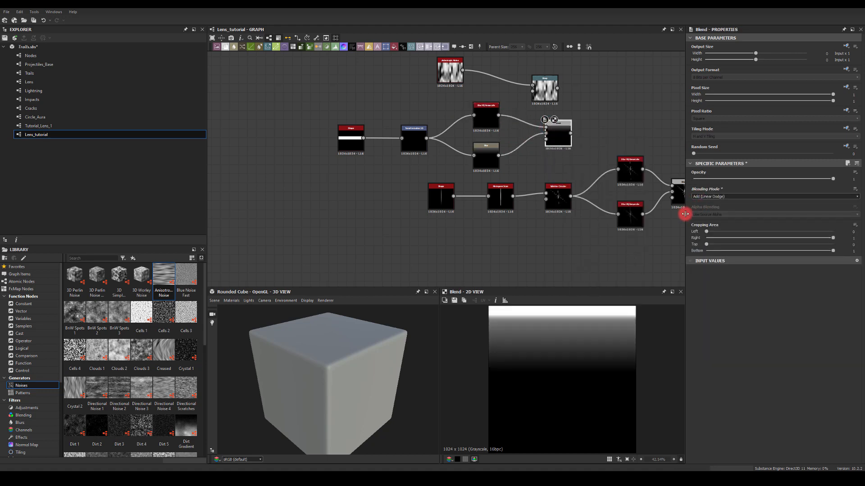
{"action": "left_click", "coordinate": [705, 197]}
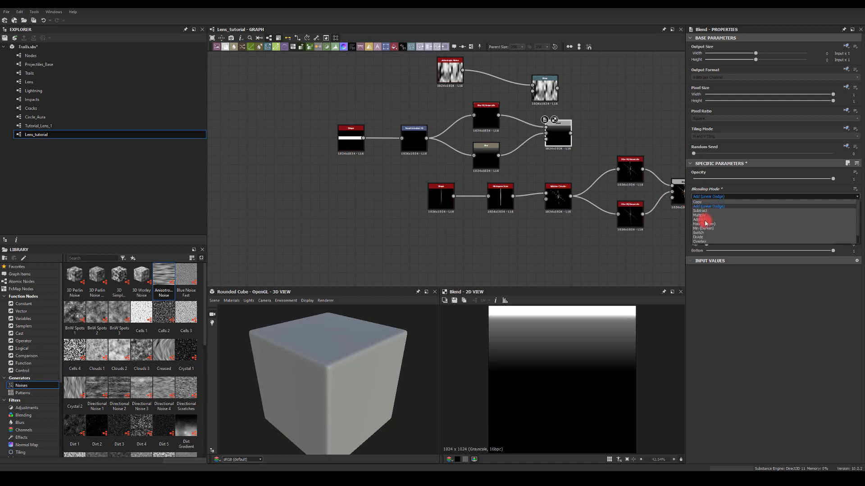
{"action": "left_click", "coordinate": [703, 228]}
{"action": "left_click", "coordinate": [707, 196]}
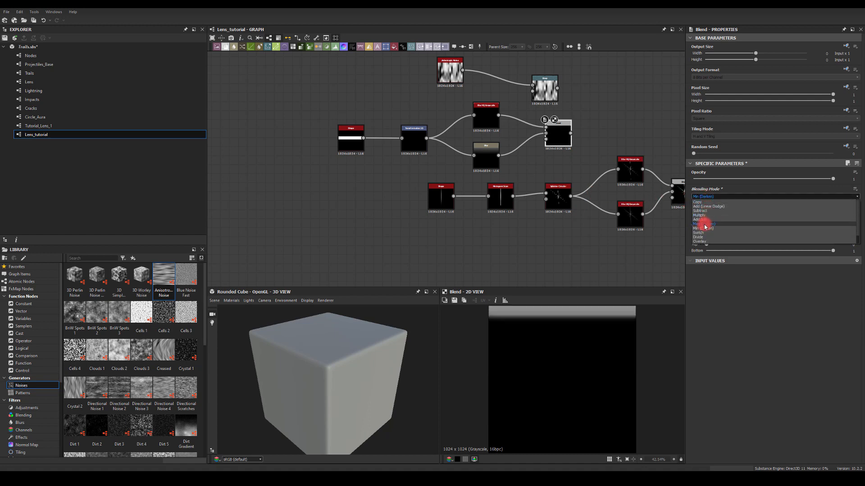
{"action": "left_click", "coordinate": [706, 227]}
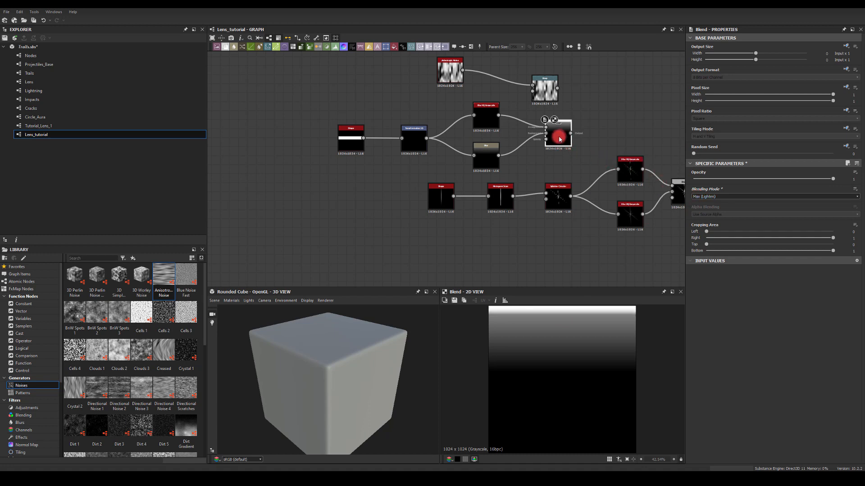
- Move the Blend closer to the blur nodes, and shift the Anisotropic Noise and Warp pair up and away
{"action": "left_click_drag", "start_coordinate": [559, 137], "coordinate": [545, 137]}
{"action": "middle_click_drag", "start_coordinate": [574, 130], "coordinate": [553, 161]}
{"action": "left_click_drag", "start_coordinate": [546, 90], "coordinate": [402, 114]}
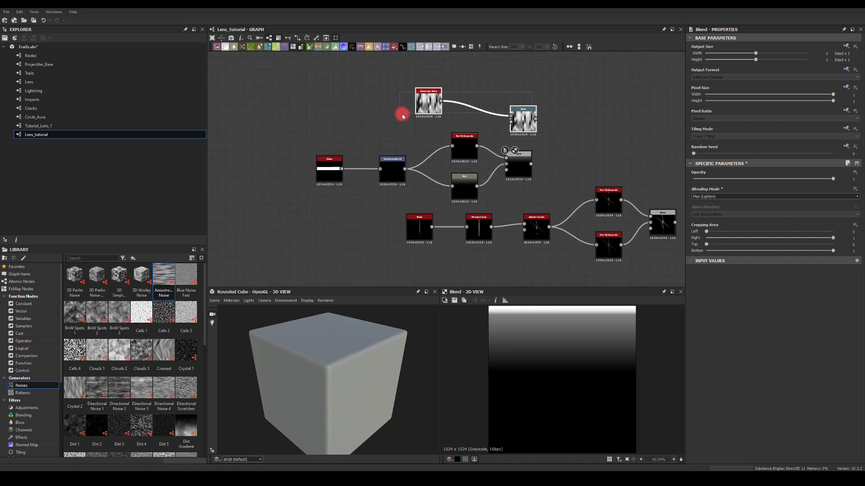
{"action": "left_click_drag", "start_coordinate": [528, 117], "coordinate": [595, 72]}
{"action": "left_click", "coordinate": [546, 100]}
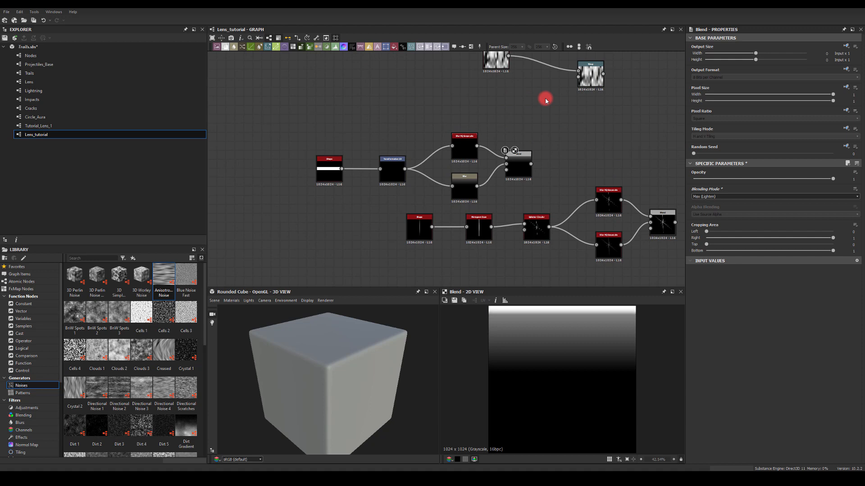
- Try driving the Warp with the Blur HQ Grayscale output at different intensities, and delete that Warp
{"action": "left_click_drag", "start_coordinate": [477, 145], "coordinate": [580, 79]}
{"action": "double_click", "coordinate": [588, 73]}
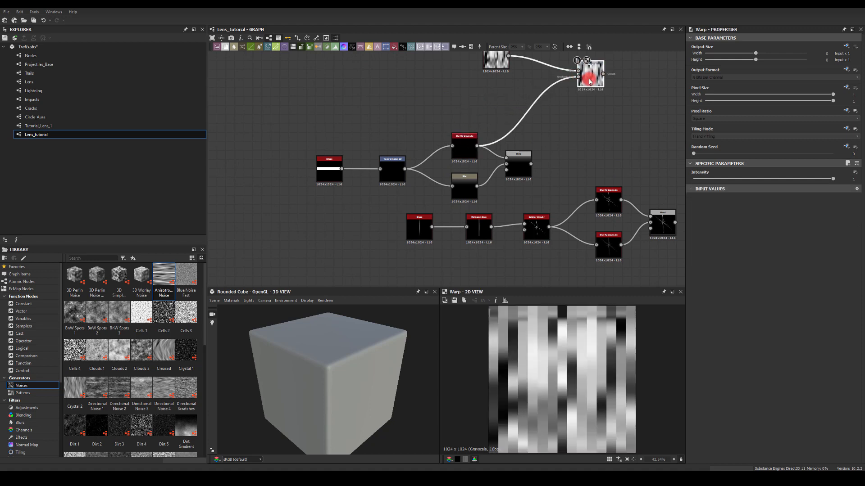
{"action": "double_click", "coordinate": [843, 178]}
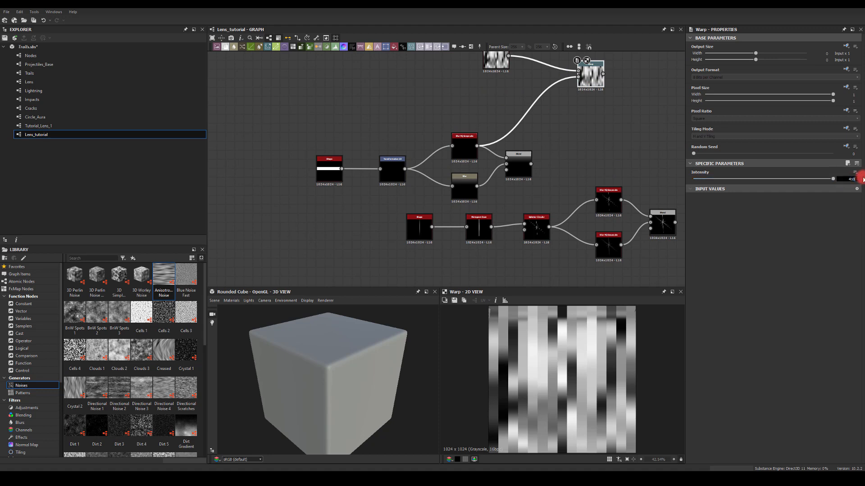
{"action": "type", "text": "4.10"}
{"action": "key", "text": "Return"}
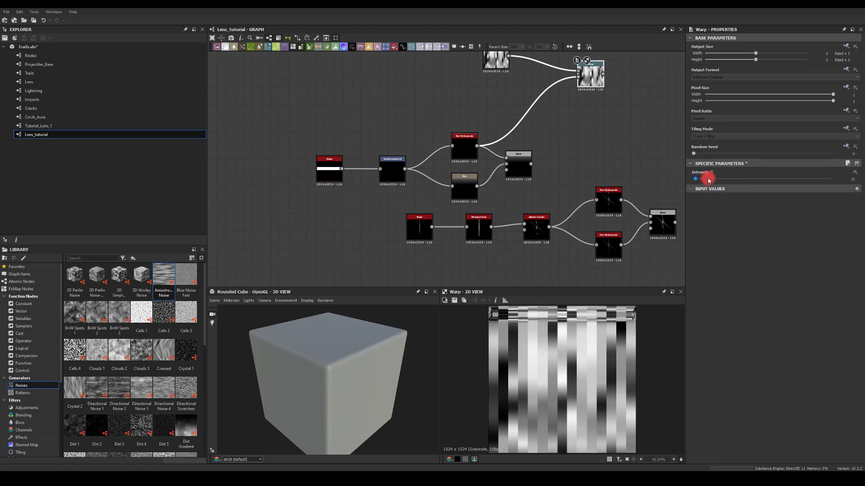
{"action": "left_click_drag", "start_coordinate": [699, 180], "coordinate": [693, 179]}
{"action": "key", "text": "Delete"}
- Feed the Anisotropic Noise into a new Warp, connect the Blend as its gradient input, and set the intensity to 5
{"action": "left_click_drag", "start_coordinate": [508, 56], "coordinate": [608, 97]}
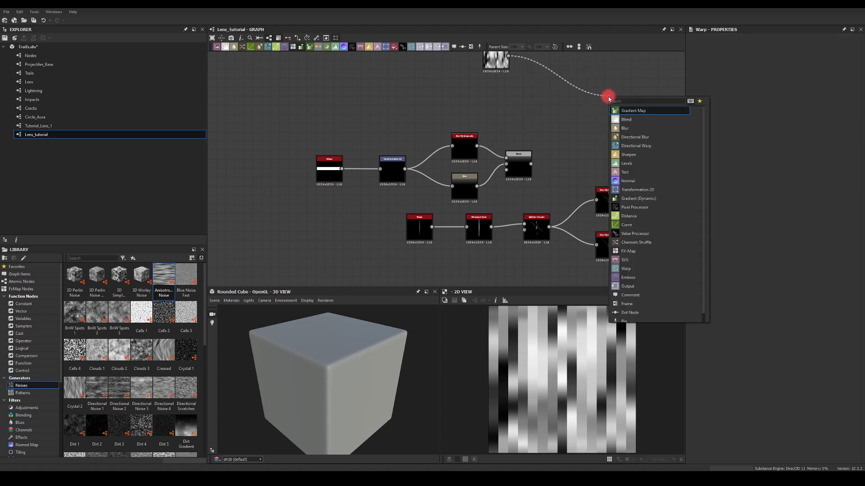
{"action": "type", "text": "warp"}
{"action": "key", "text": "Return"}
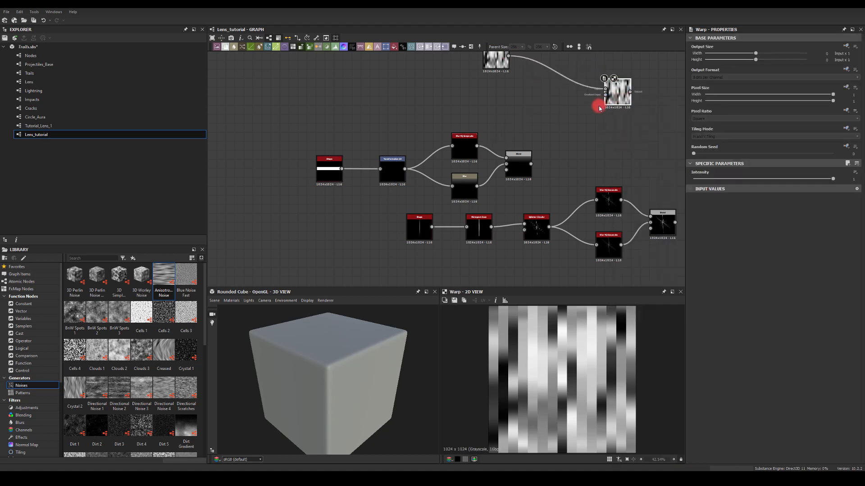
{"action": "left_click_drag", "start_coordinate": [533, 167], "coordinate": [611, 97]}
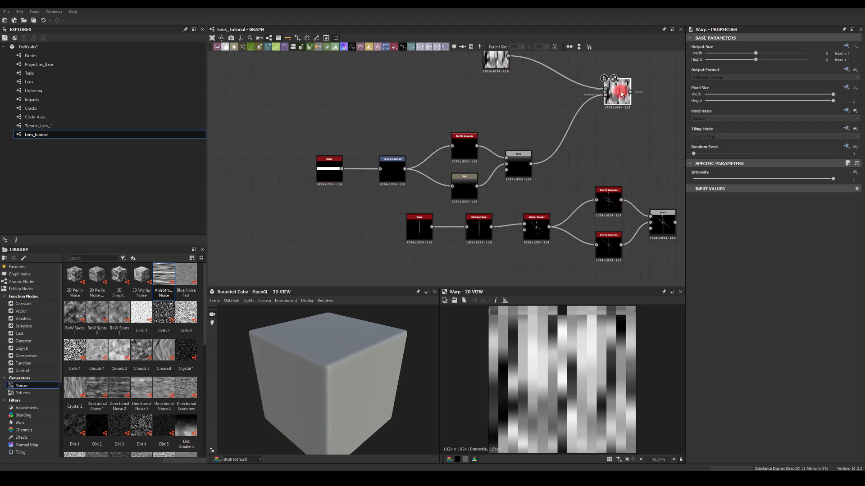
{"action": "left_click", "coordinate": [735, 176]}
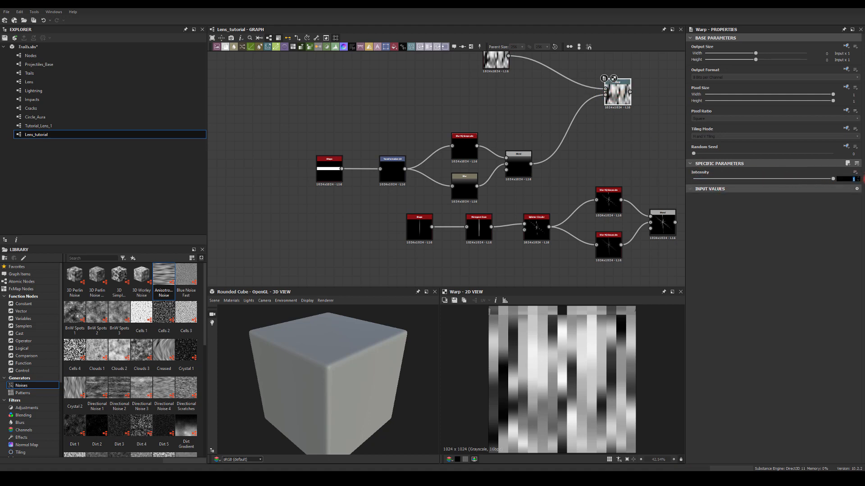
{"action": "type", "text": "5"}
{"action": "key", "text": "Return"}
- Swap the Warp's inputs so the noise drives the gradient and the Blend is warped, and lower the intensity to about 3.6
{"action": "left_click_drag", "start_coordinate": [504, 57], "coordinate": [605, 93]}
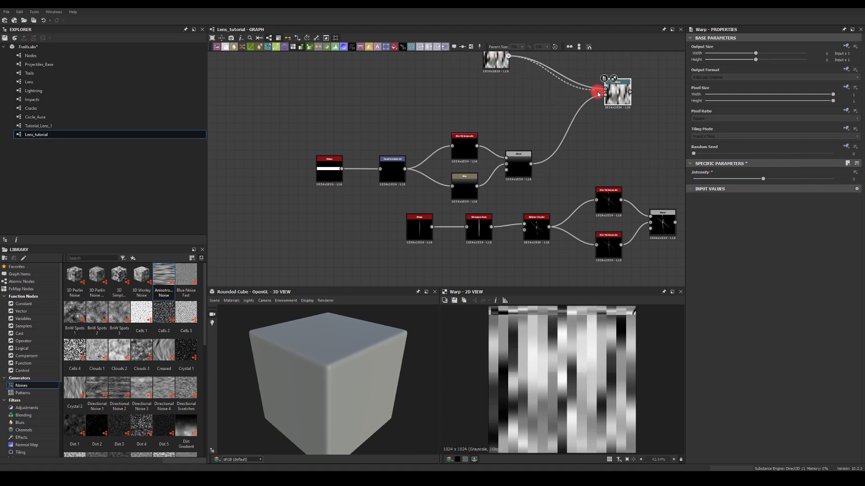
{"action": "left_click_drag", "start_coordinate": [530, 165], "coordinate": [605, 93]}
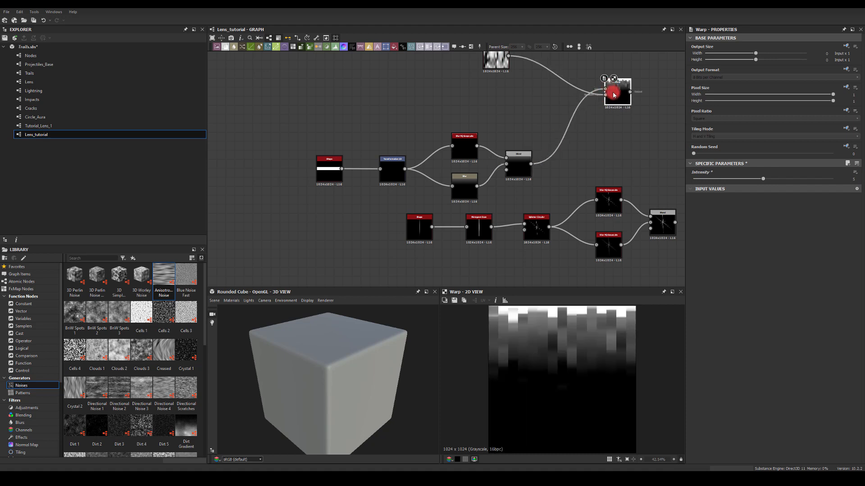
{"action": "left_click_drag", "start_coordinate": [759, 179], "coordinate": [738, 194]}
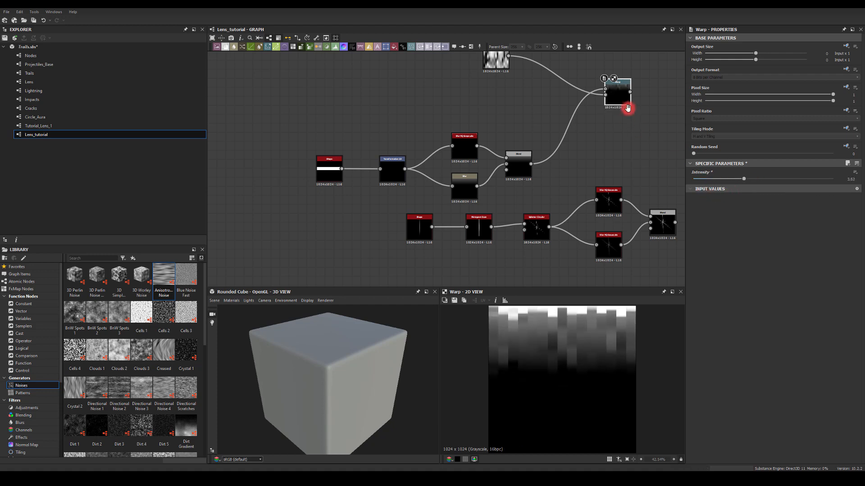
- Lower the Anisotropic Noise's X Amount and raise its Y Amount slightly
{"action": "middle_click_drag", "start_coordinate": [627, 108], "coordinate": [580, 155]}
{"action": "left_click", "coordinate": [448, 104]}
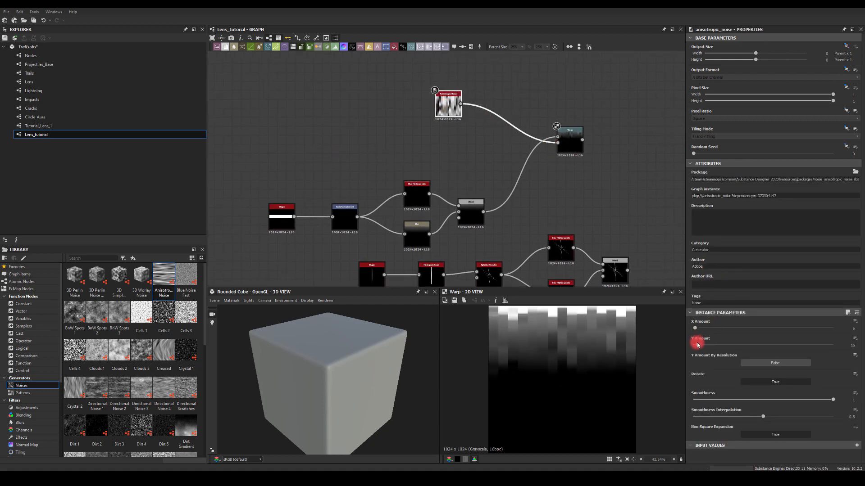
{"action": "mouse_move", "coordinate": [700, 347]}
{"action": "left_mouse_down"}
{"action": "mouse_move", "coordinate": [688, 348]}
{"action": "mouse_move", "coordinate": [698, 347]}
{"action": "mouse_move", "coordinate": [694, 328]}
{"action": "left_mouse_up"}
- Add a Directional Blur after the Warp, with its angle at 90 degrees and its intensity at 50
{"action": "left_click", "coordinate": [568, 142]}
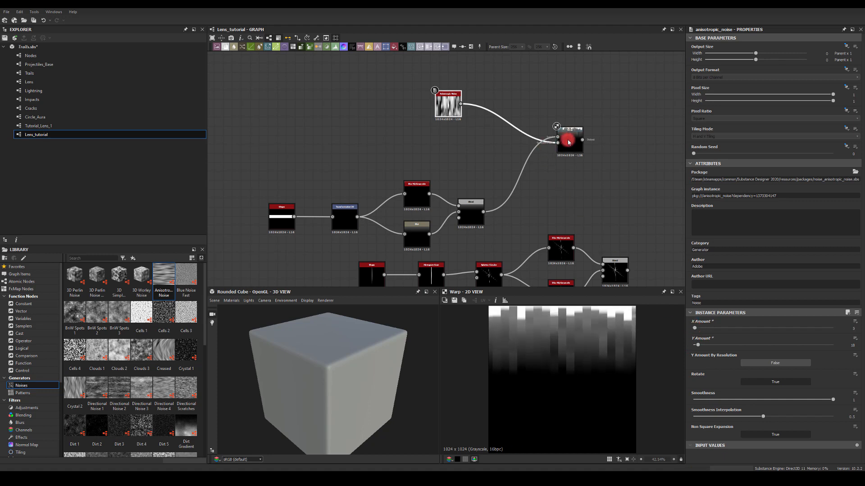
{"action": "left_click_drag", "start_coordinate": [581, 141], "coordinate": [620, 139]}
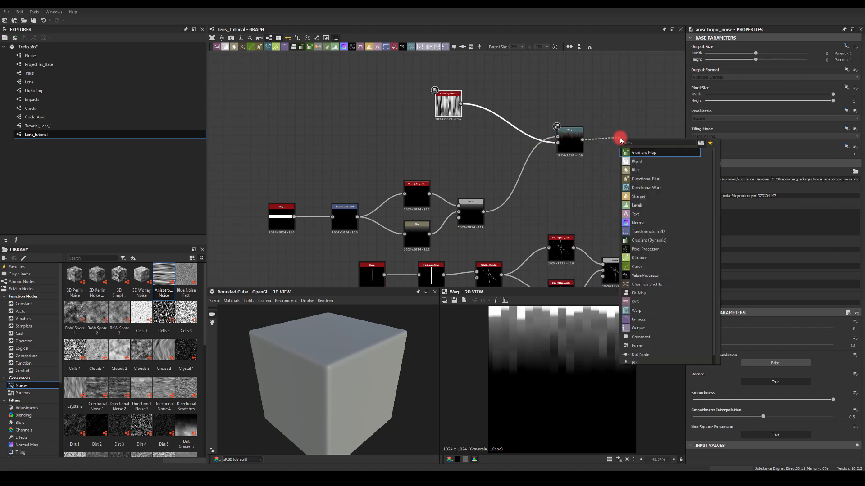
{"action": "type", "text": "dire"}
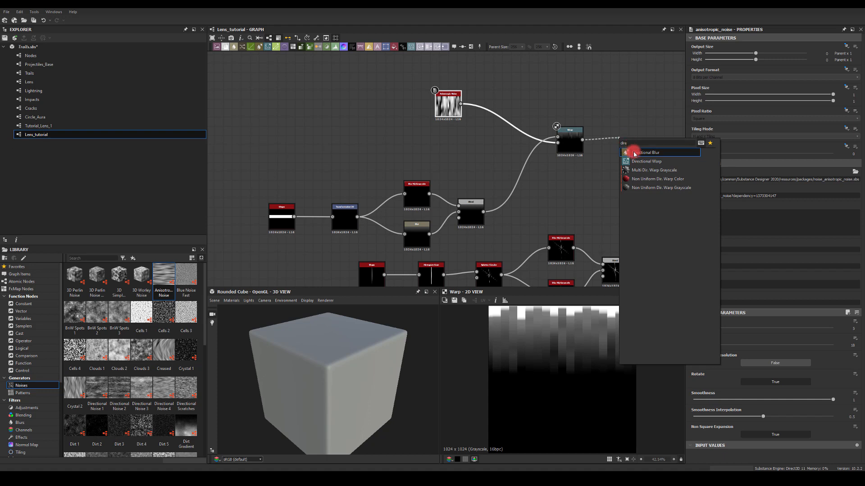
{"action": "left_click", "coordinate": [635, 153]}
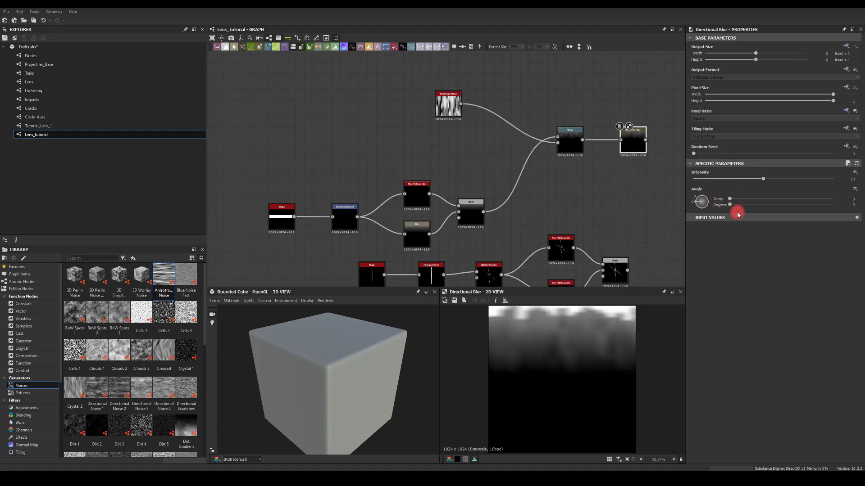
{"action": "type", "text": "90"}
{"action": "key", "text": "Return"}
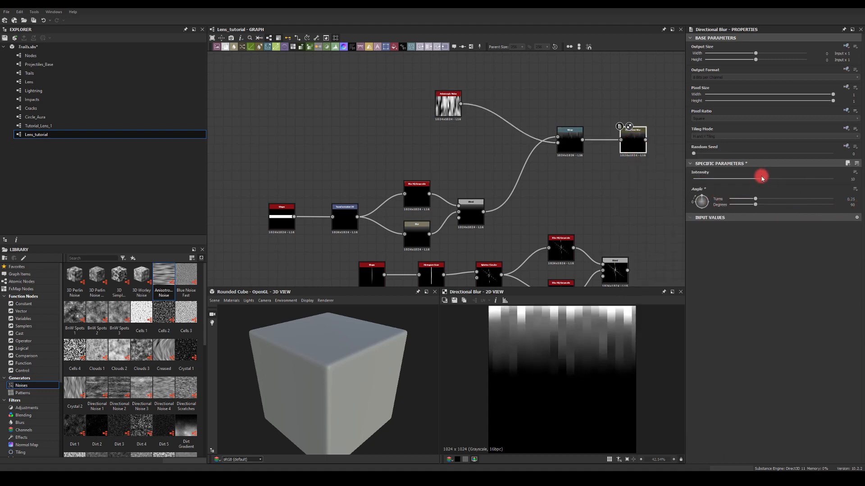
{"action": "left_click_drag", "start_coordinate": [763, 178], "coordinate": [854, 185]}
{"action": "type", "text": "50"}
{"action": "key", "text": "Return"}
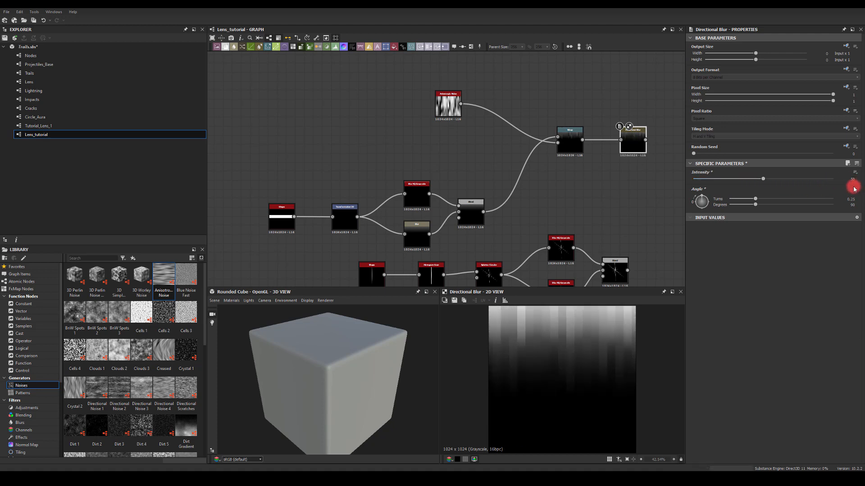
- Feed the Directional Blur output into a new Shape Mapper placed close beside it
{"action": "middle_click_drag", "start_coordinate": [604, 190], "coordinate": [518, 162]}
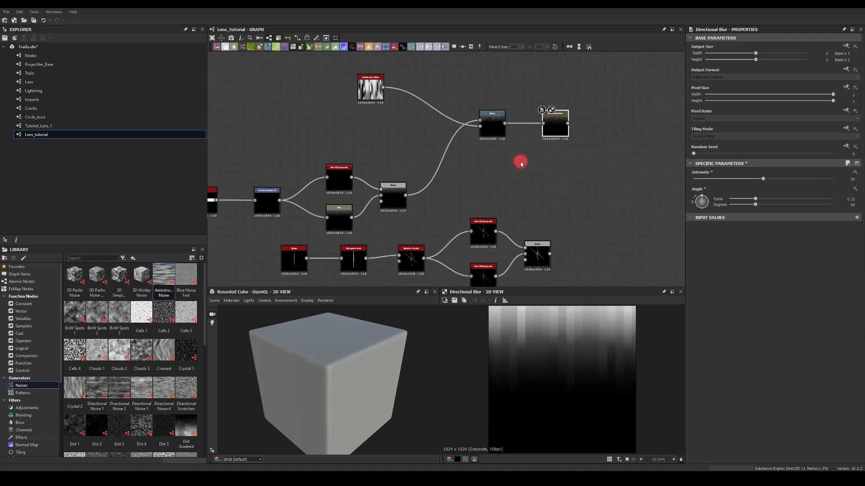
{"action": "left_click_drag", "start_coordinate": [567, 125], "coordinate": [629, 126]}
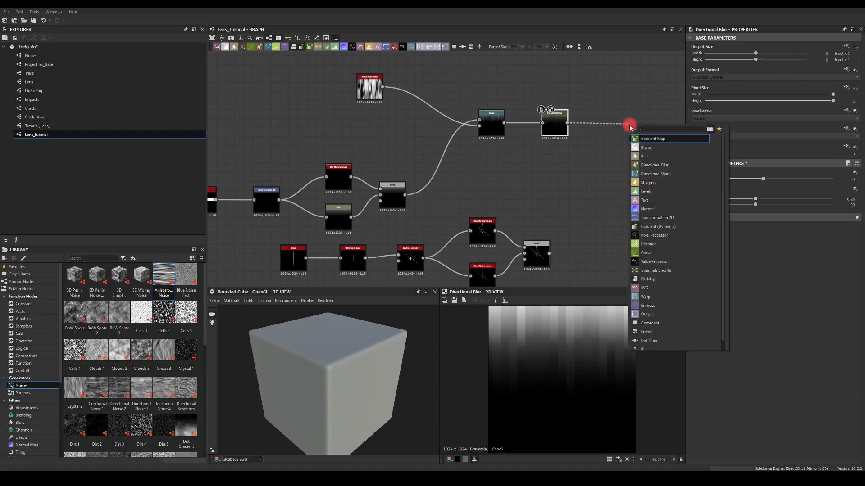
{"action": "type", "text": "shape"}
{"action": "left_click", "coordinate": [644, 156]}
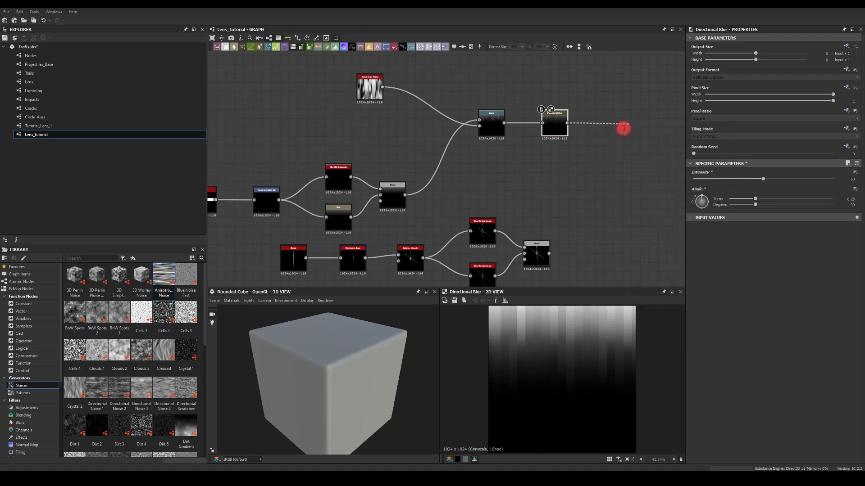
{"action": "left_click_drag", "start_coordinate": [639, 124], "coordinate": [604, 123]}
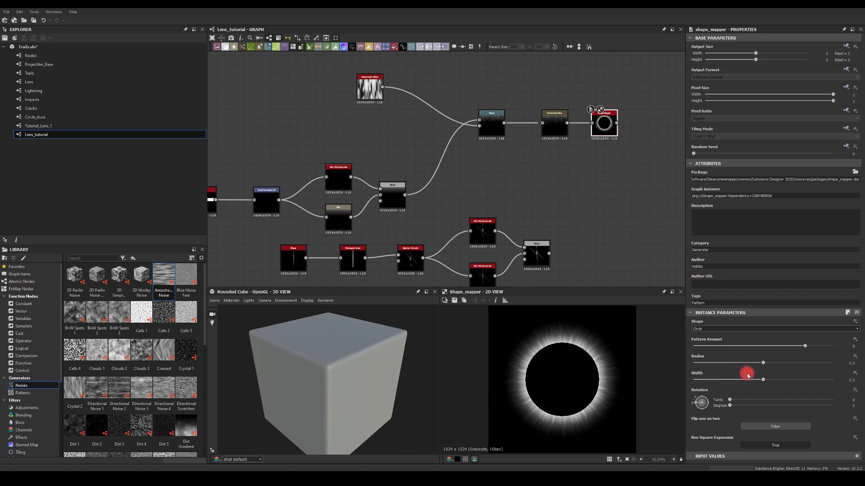
- Set the Shape Mapper's Radius to 0, Width to 1 and Pattern Amount to 1
{"action": "left_click_drag", "start_coordinate": [764, 364], "coordinate": [689, 362]}
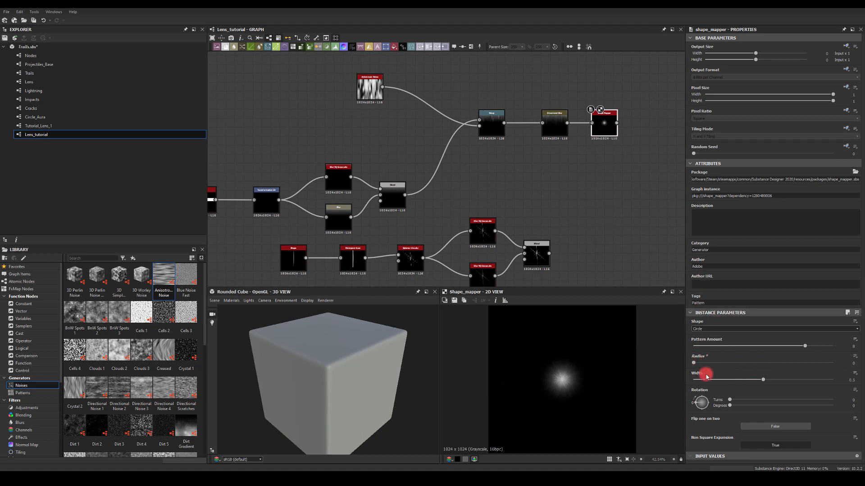
{"action": "left_click_drag", "start_coordinate": [763, 379], "coordinate": [861, 380]}
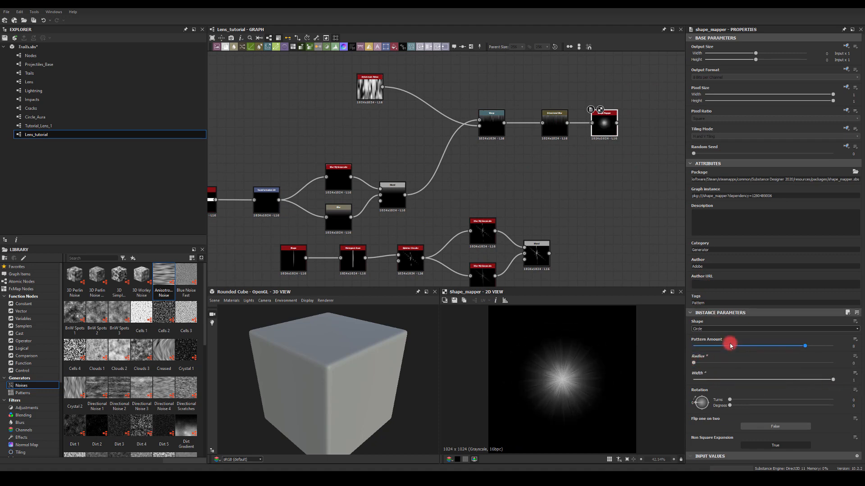
{"action": "left_click_drag", "start_coordinate": [802, 346], "coordinate": [701, 349]}
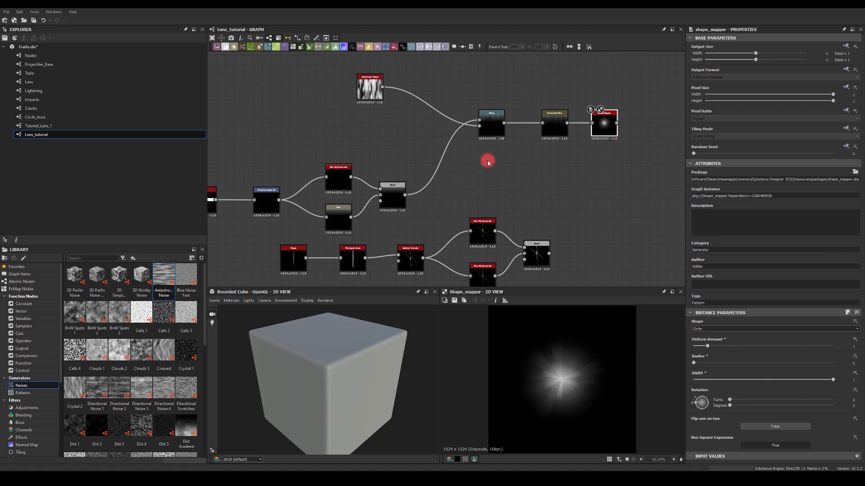
- Move the Directional Blur and Shape Mapper further from the Warp and branch a new Levels node off the Warp output
{"action": "middle_click_drag", "start_coordinate": [481, 167], "coordinate": [463, 184]}
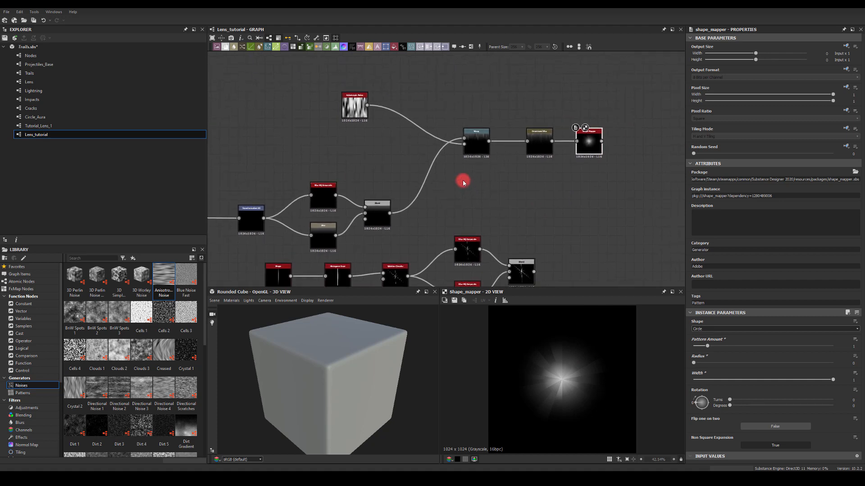
{"action": "middle_click_drag", "start_coordinate": [490, 114], "coordinate": [458, 102]}
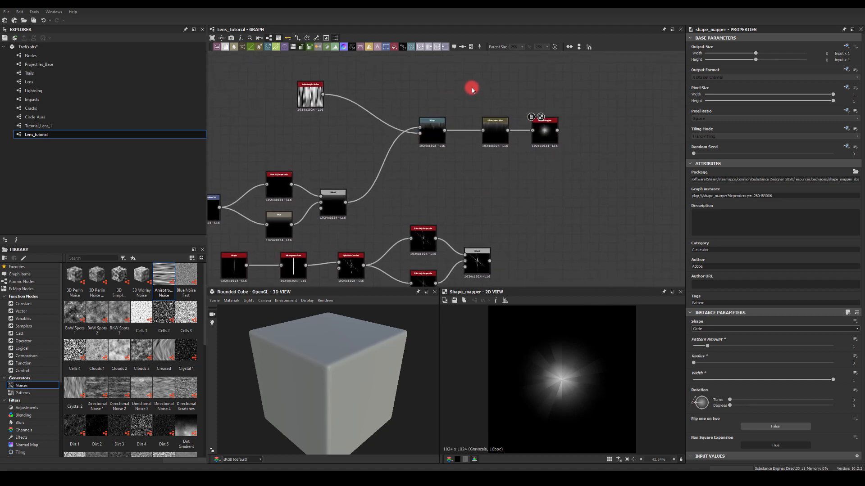
{"action": "left_click_drag", "start_coordinate": [471, 87], "coordinate": [558, 141]}
{"action": "left_click_drag", "start_coordinate": [552, 131], "coordinate": [609, 130]}
{"action": "left_click_drag", "start_coordinate": [443, 131], "coordinate": [480, 99]}
{"action": "type", "text": "level"}
{"action": "key", "text": "Return"}
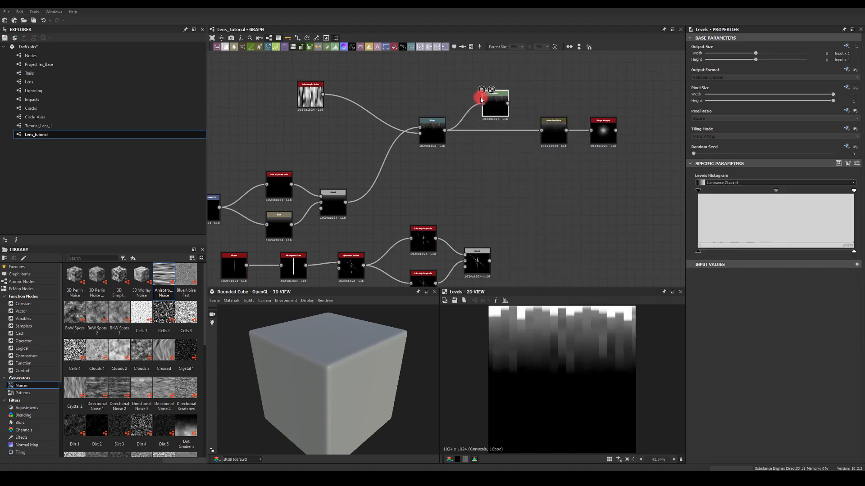
- Increase the contrast in the Levels node by lowering the input white point and raising the input black point
{"action": "double_click", "coordinate": [427, 134]}
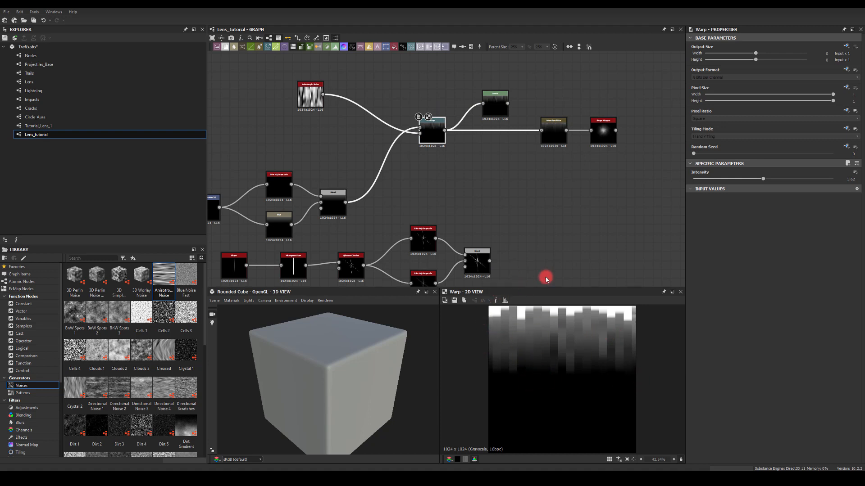
{"action": "left_click", "coordinate": [494, 104]}
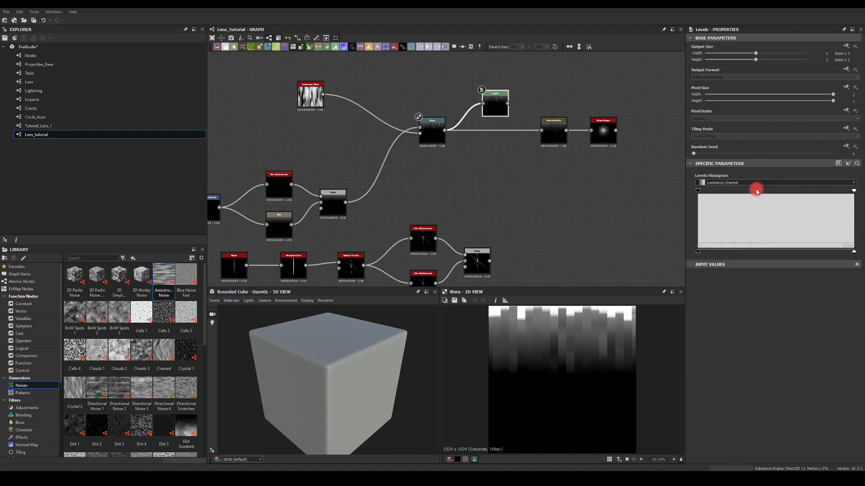
{"action": "left_click_drag", "start_coordinate": [757, 192], "coordinate": [780, 195]}
{"action": "double_click", "coordinate": [495, 102]}
{"action": "left_click_drag", "start_coordinate": [844, 189], "coordinate": [801, 190]}
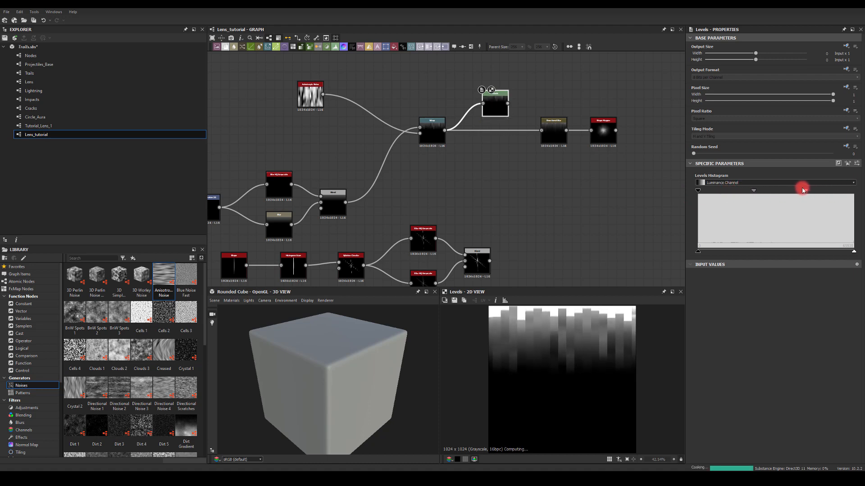
{"action": "left_click_drag", "start_coordinate": [698, 192], "coordinate": [728, 194]}
- Set the Anisotropic Noise's Y Amount to 24 with Y Amount By Resolution off, and Smoothness Interpolation to 1
{"action": "left_click_drag", "start_coordinate": [308, 92], "coordinate": [314, 93]}
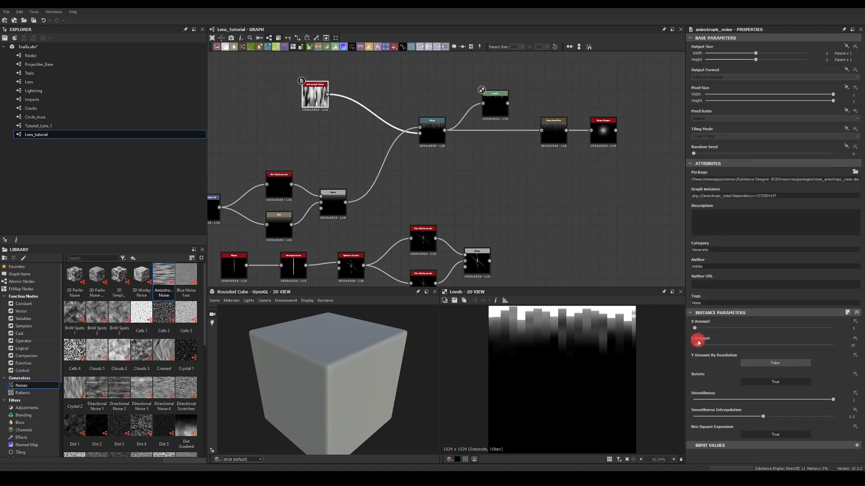
{"action": "left_click_drag", "start_coordinate": [699, 342], "coordinate": [697, 346]}
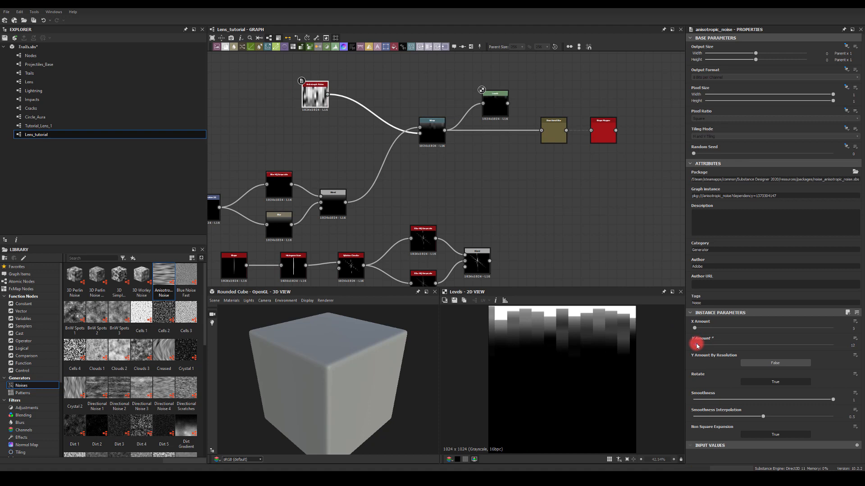
{"action": "left_click", "coordinate": [756, 364]}
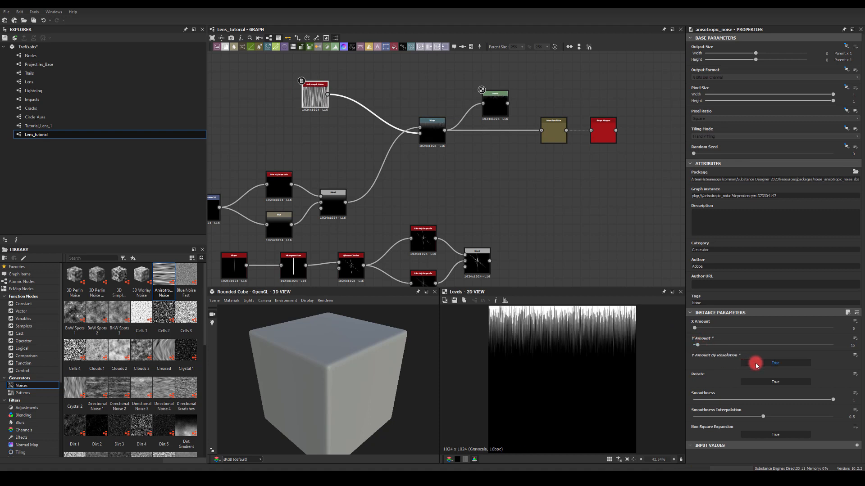
{"action": "mouse_move", "coordinate": [697, 347]}
{"action": "left_mouse_down"}
{"action": "mouse_move", "coordinate": [725, 346]}
{"action": "mouse_move", "coordinate": [701, 345]}
{"action": "left_mouse_up"}
{"action": "left_click", "coordinate": [755, 363]}
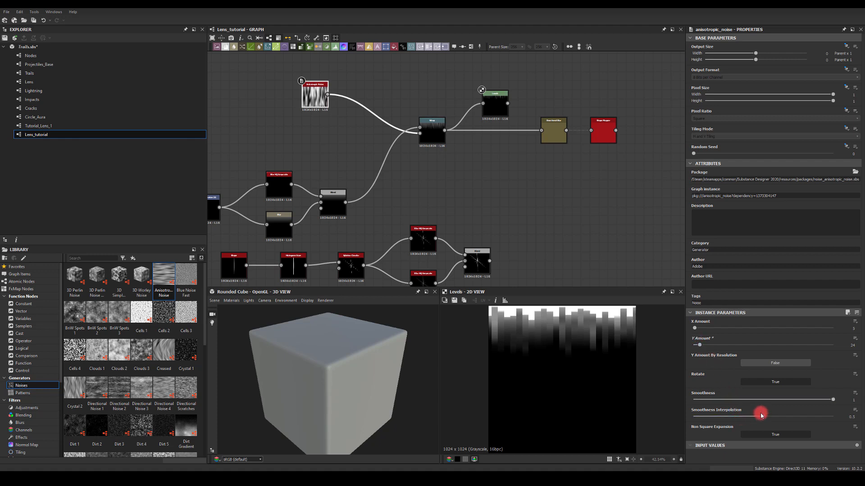
{"action": "left_click_drag", "start_coordinate": [763, 417], "coordinate": [818, 424]}
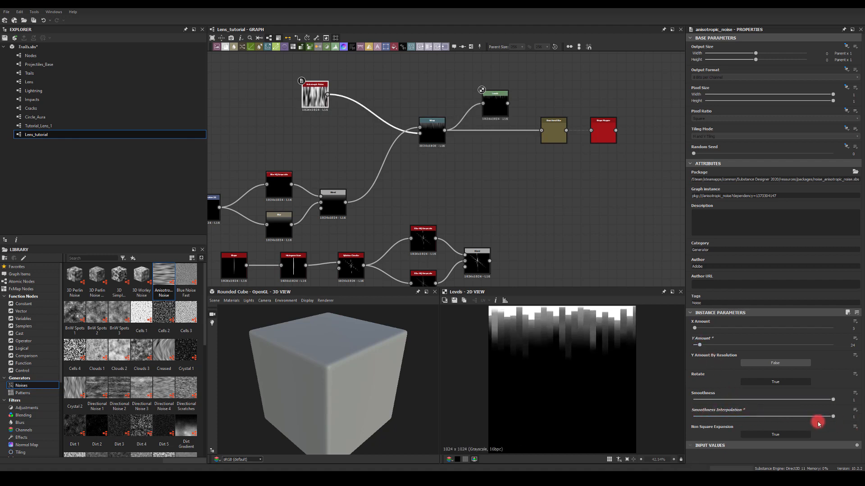
- Set the bar gradient's Blur HQ Grayscale to an intensity of about 43 and a quality of 1
{"action": "left_click", "coordinate": [405, 229]}
{"action": "middle_click_drag", "start_coordinate": [306, 161], "coordinate": [381, 129]}
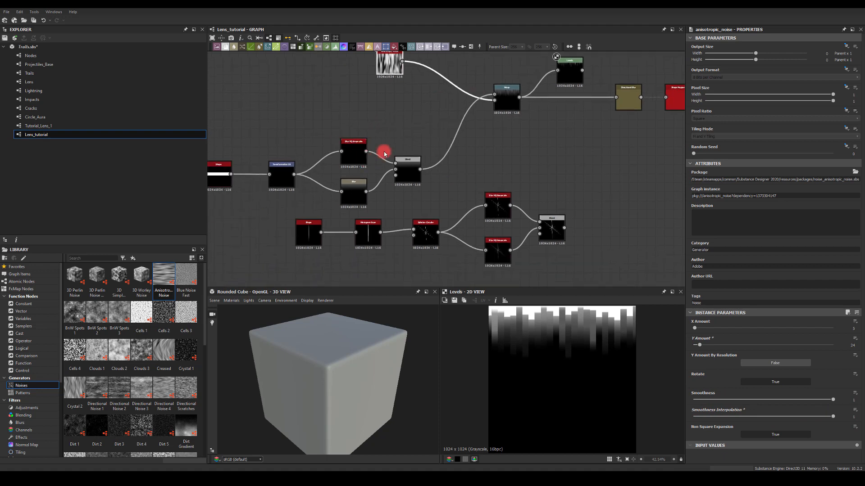
{"action": "middle_click_drag", "start_coordinate": [304, 108], "coordinate": [324, 116]}
{"action": "left_click", "coordinate": [388, 144]}
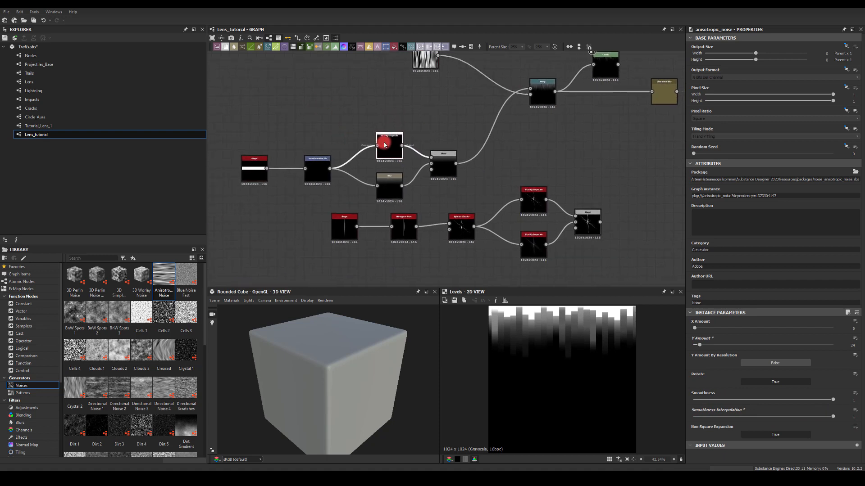
{"action": "left_click_drag", "start_coordinate": [785, 328], "coordinate": [832, 328]}
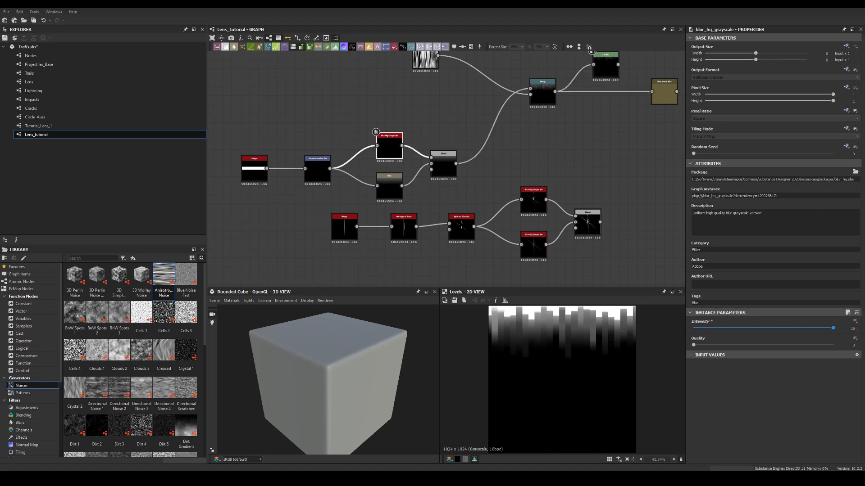
{"action": "double_click", "coordinate": [849, 331]}
{"action": "type", "text": "50"}
{"action": "key", "text": "Return"}
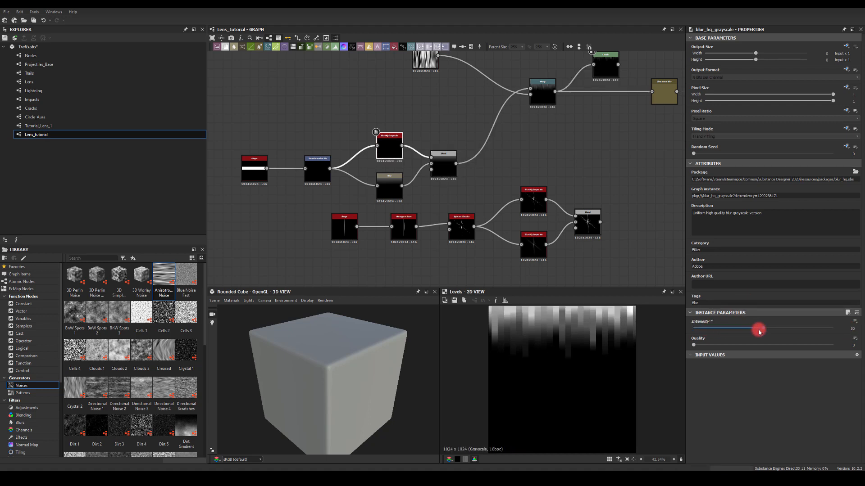
{"action": "left_click_drag", "start_coordinate": [759, 331], "coordinate": [845, 346]}
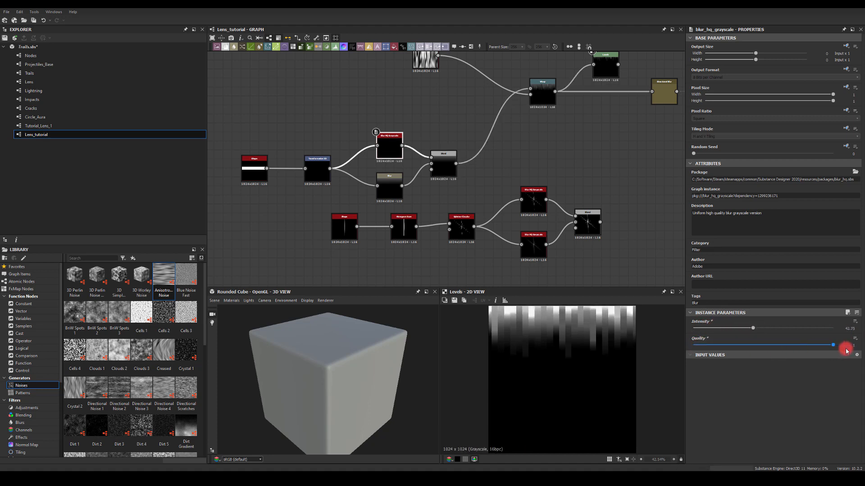
- Replace the Blend feeding the Warp with the bar gradient's Blur HQ Grayscale output
{"action": "left_click", "coordinate": [441, 168]}
{"action": "double_click", "coordinate": [441, 168]}
{"action": "middle_click_drag", "start_coordinate": [493, 135], "coordinate": [473, 154]}
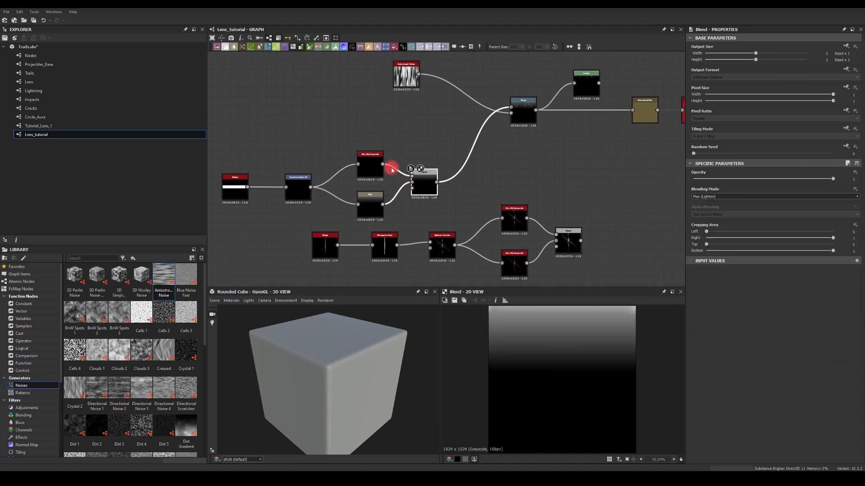
{"action": "double_click", "coordinate": [512, 104]}
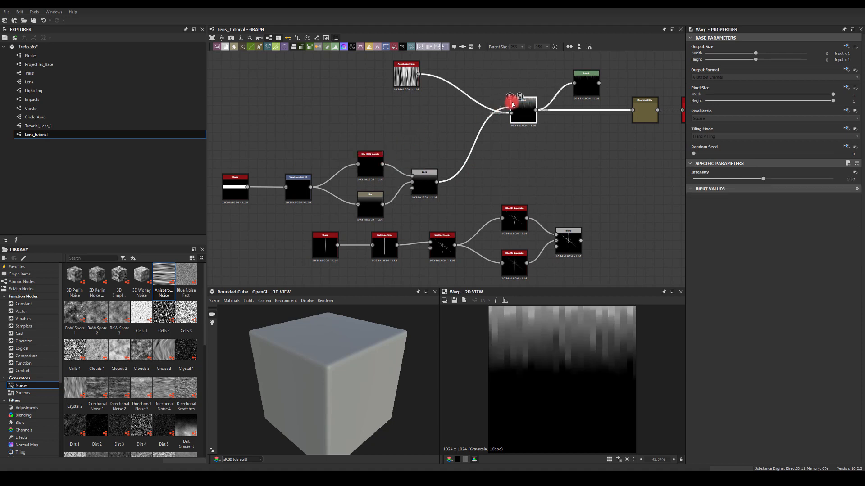
{"action": "left_click_drag", "start_coordinate": [382, 164], "coordinate": [514, 108]}
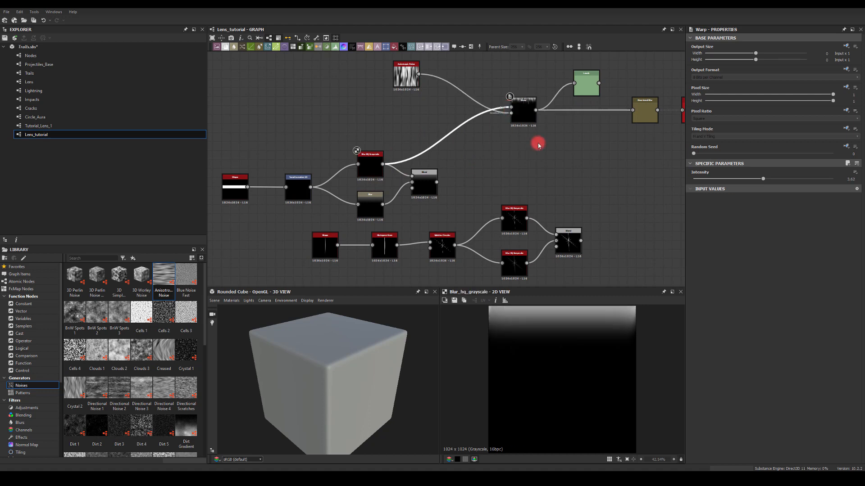
- Insert the Levels node into the connection between the Warp and the Directional Blur
{"action": "middle_click_drag", "start_coordinate": [539, 141], "coordinate": [471, 141]}
{"action": "left_click", "coordinate": [501, 121]}
{"action": "double_click", "coordinate": [501, 120]}
{"action": "left_click_drag", "start_coordinate": [494, 121], "coordinate": [506, 141]}
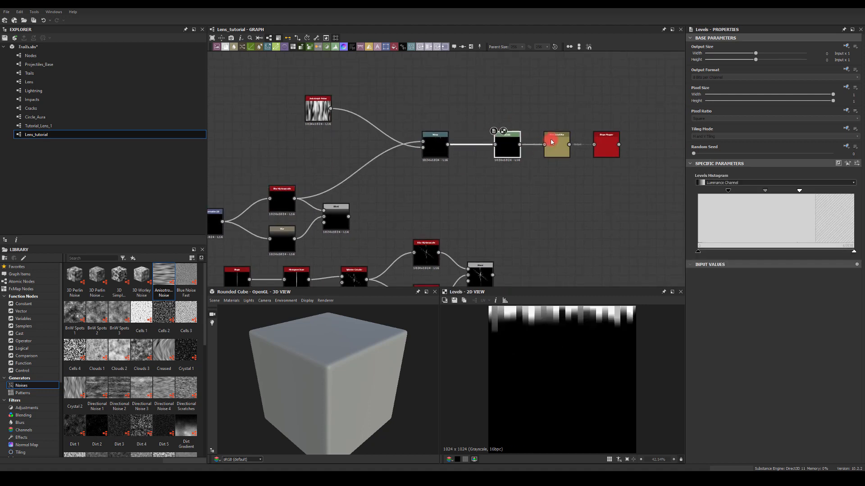
- Preview the Directional Blur and the Shape Mapper, and examine the radial burst up close
{"action": "double_click", "coordinate": [556, 145]}
{"action": "double_click", "coordinate": [611, 145]}
{"action": "middle_click_drag", "start_coordinate": [589, 145], "coordinate": [557, 131]}
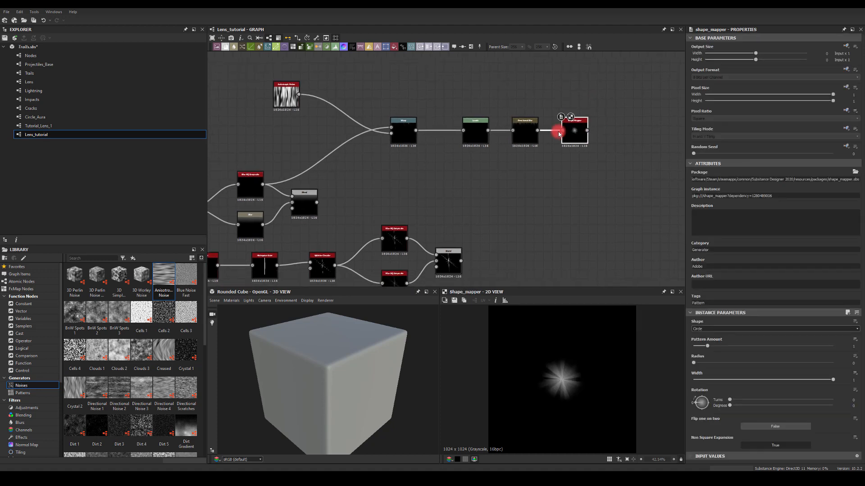
{"action": "scroll", "coordinate": [681, 283], "scroll_direction": "up", "scroll_amount": 1}
{"action": "scroll", "coordinate": [682, 324], "scroll_direction": "up", "scroll_amount": 1}
{"action": "middle_click_drag", "start_coordinate": [562, 172], "coordinate": [504, 173]}
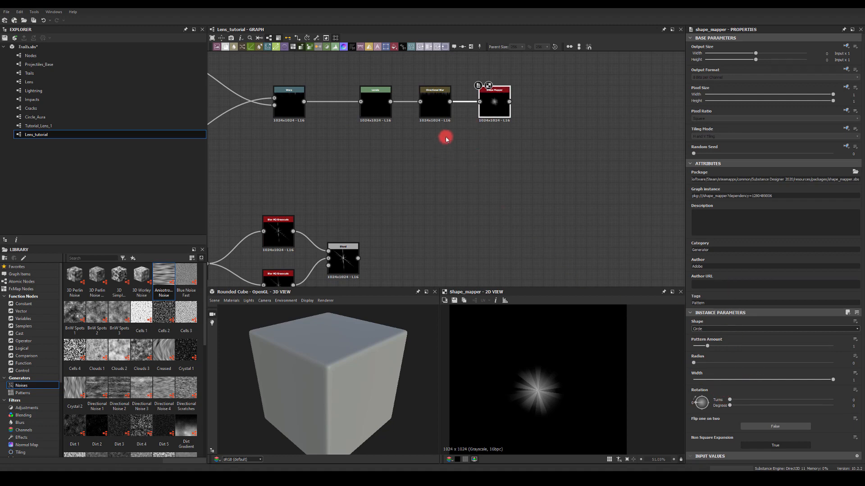
- Feed the lower gradient Blend into a new Shape Mapper with a radius of 0 and a width of 1
{"action": "middle_click_drag", "start_coordinate": [386, 170], "coordinate": [393, 145]}
{"action": "middle_click_drag", "start_coordinate": [421, 115], "coordinate": [531, 158]}
{"action": "left_click_drag", "start_coordinate": [270, 206], "coordinate": [440, 204]}
{"action": "left_click_drag", "start_coordinate": [452, 200], "coordinate": [540, 201]}
{"action": "type", "text": "shap"}
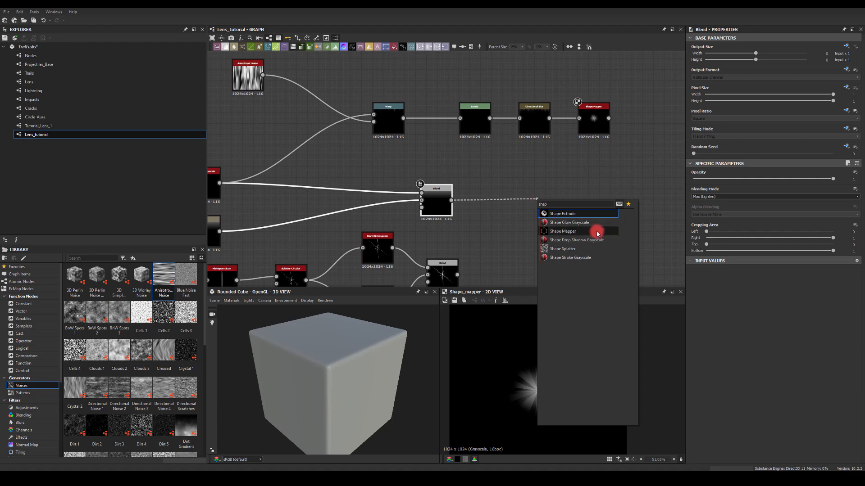
{"action": "left_click", "coordinate": [598, 232]}
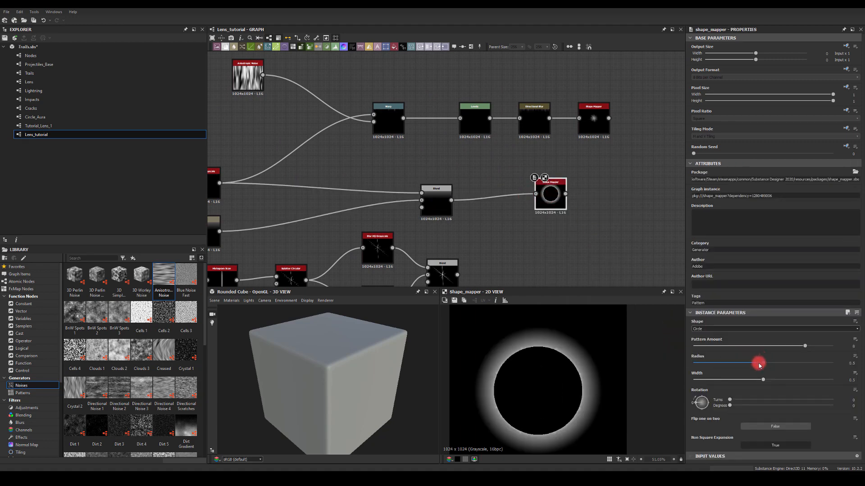
{"action": "left_click_drag", "start_coordinate": [759, 364], "coordinate": [675, 371]}
{"action": "left_click_drag", "start_coordinate": [761, 380], "coordinate": [844, 380]}
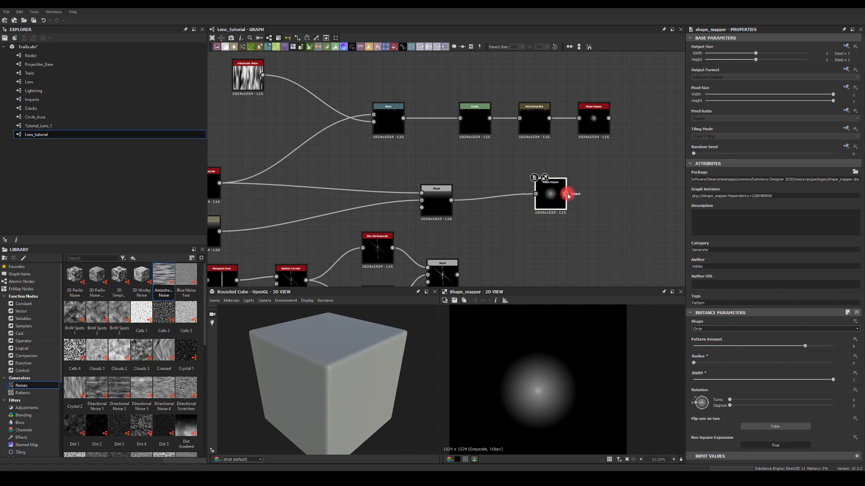
- Combine both Shape Mappers in a new Blend using Add (Linear Dodge), with the radial burst as foreground and the round glow as background
{"action": "left_click_drag", "start_coordinate": [565, 194], "coordinate": [643, 152]}
{"action": "key", "text": "Return"}
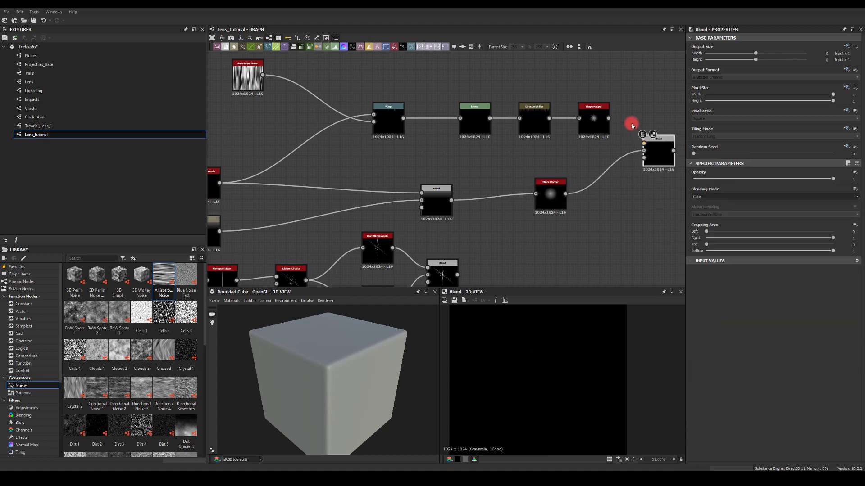
{"action": "left_click_drag", "start_coordinate": [612, 117], "coordinate": [644, 144]}
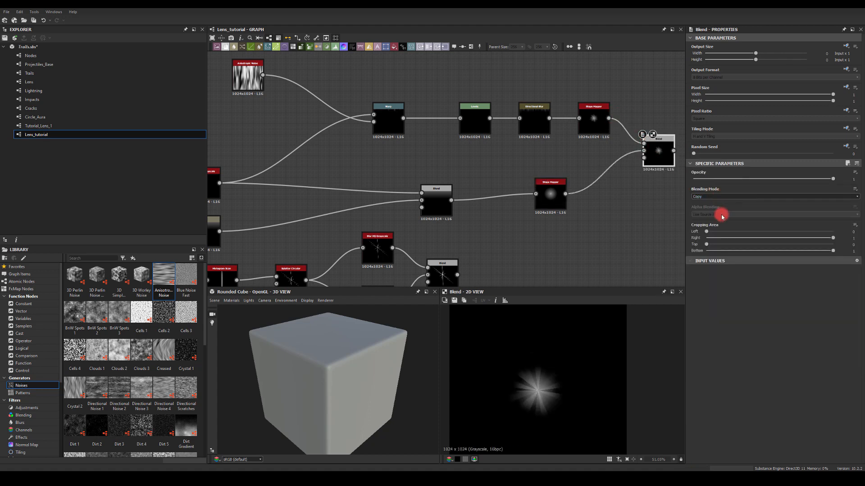
{"action": "left_click", "coordinate": [708, 197]}
{"action": "left_click", "coordinate": [705, 208]}
{"action": "middle_click_drag", "start_coordinate": [618, 209], "coordinate": [485, 202]}
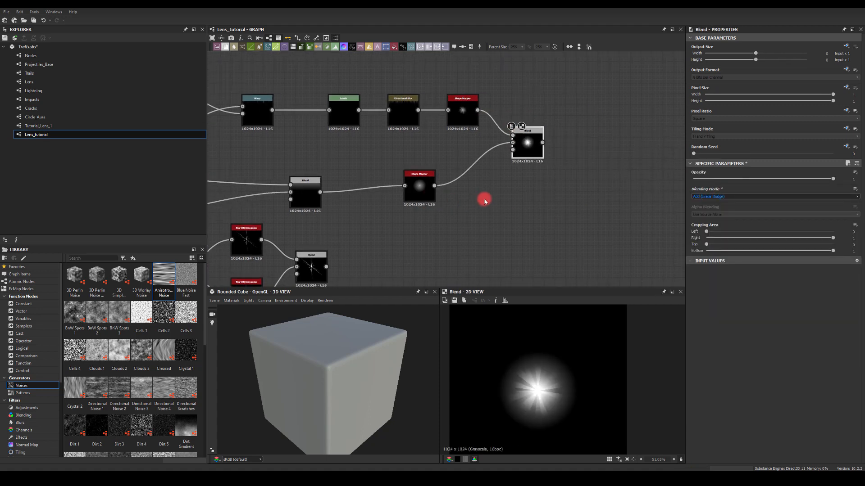
{"action": "left_click_drag", "start_coordinate": [527, 141], "coordinate": [606, 142]}
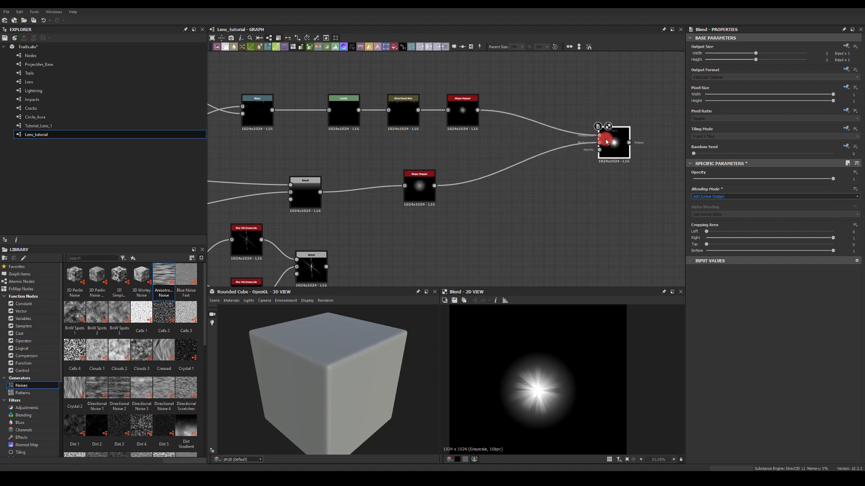
- Set the width of the lower Shape Mapper, which makes the round glow, to about 0.18
{"action": "left_click", "coordinate": [409, 178]}
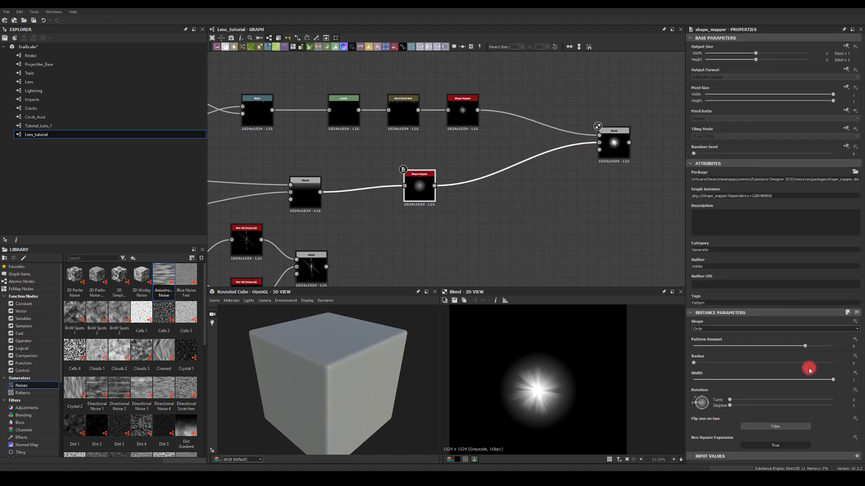
{"action": "left_click_drag", "start_coordinate": [832, 379], "coordinate": [718, 380]}
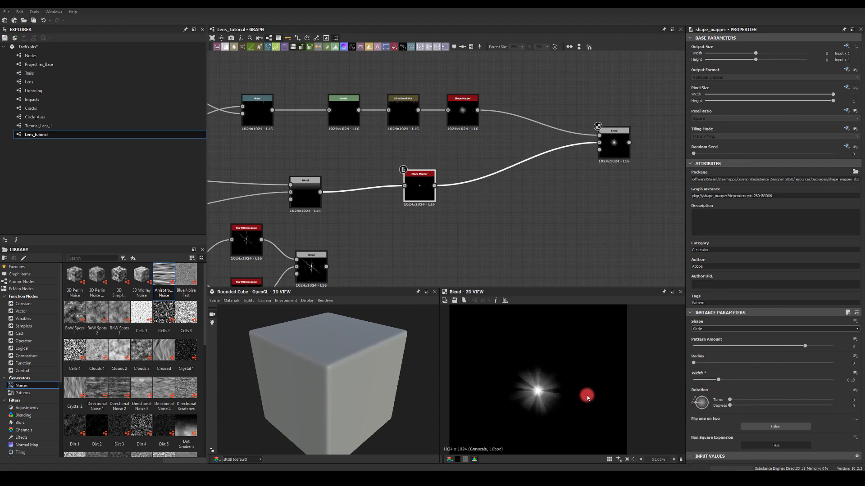
{"action": "left_click", "coordinate": [601, 165]}
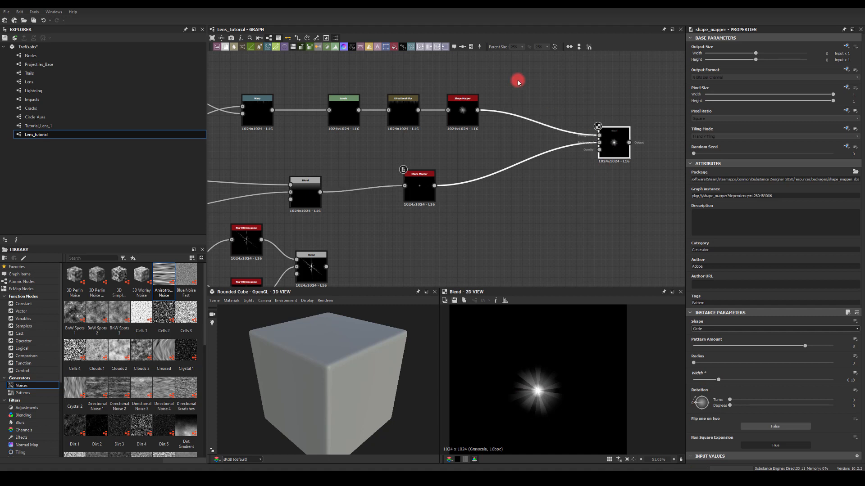
{"action": "middle_click_drag", "start_coordinate": [527, 81], "coordinate": [491, 103]}
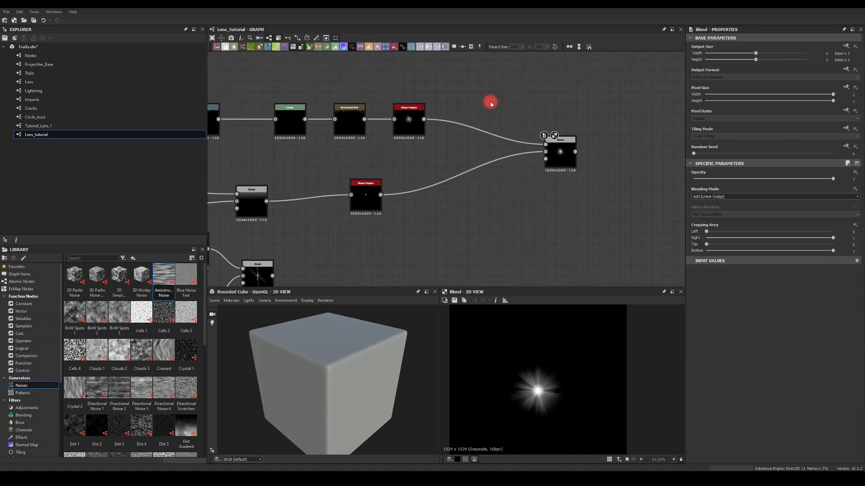
- Preview the burst's Shape Mapper and set the intensity of the Blur HQ Grayscale feeding the Warp to about 19
{"action": "left_click", "coordinate": [408, 119]}
{"action": "middle_click_drag", "start_coordinate": [276, 163], "coordinate": [457, 158]}
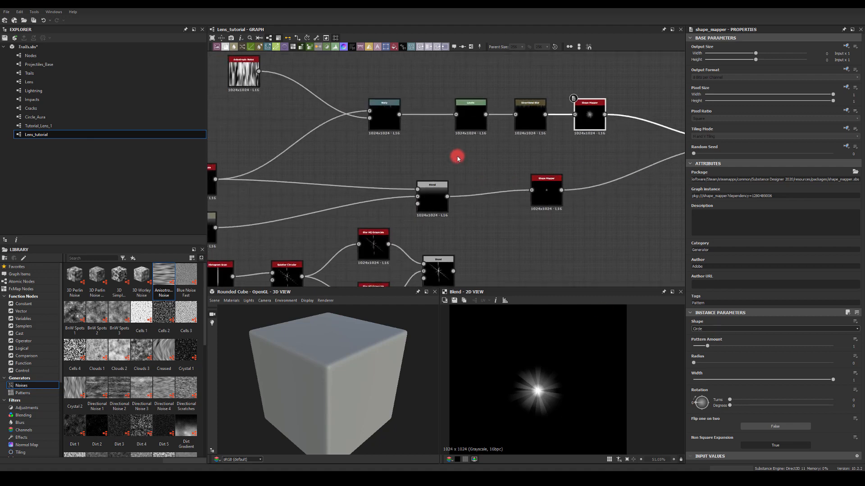
{"action": "middle_click_drag", "start_coordinate": [517, 158], "coordinate": [457, 156]}
{"action": "double_click", "coordinate": [522, 110]}
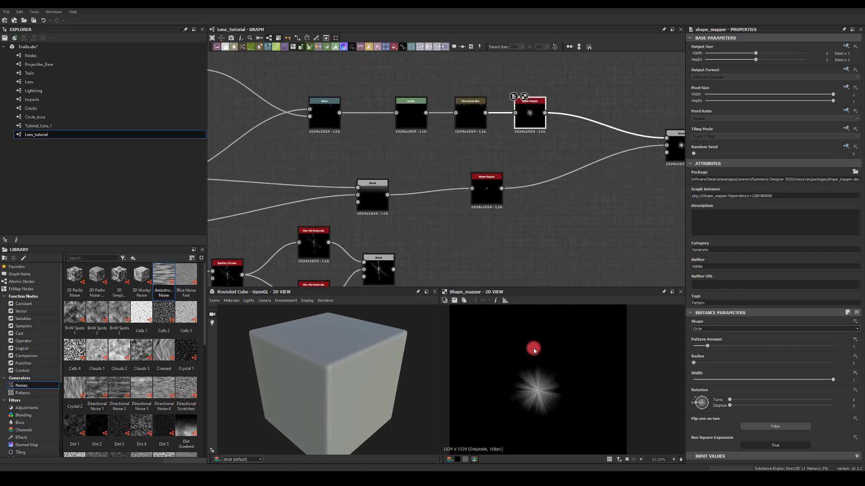
{"action": "middle_click_drag", "start_coordinate": [404, 145], "coordinate": [442, 160]}
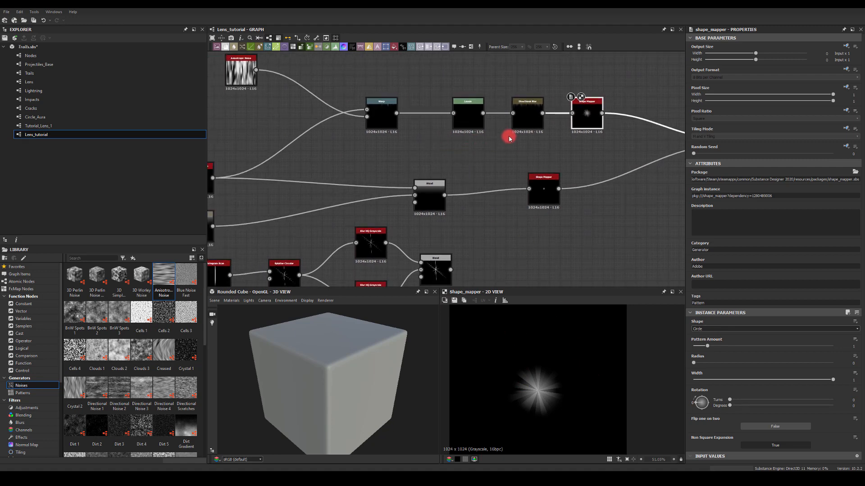
{"action": "left_click", "coordinate": [378, 115]}
{"action": "middle_click_drag", "start_coordinate": [331, 188], "coordinate": [430, 184]}
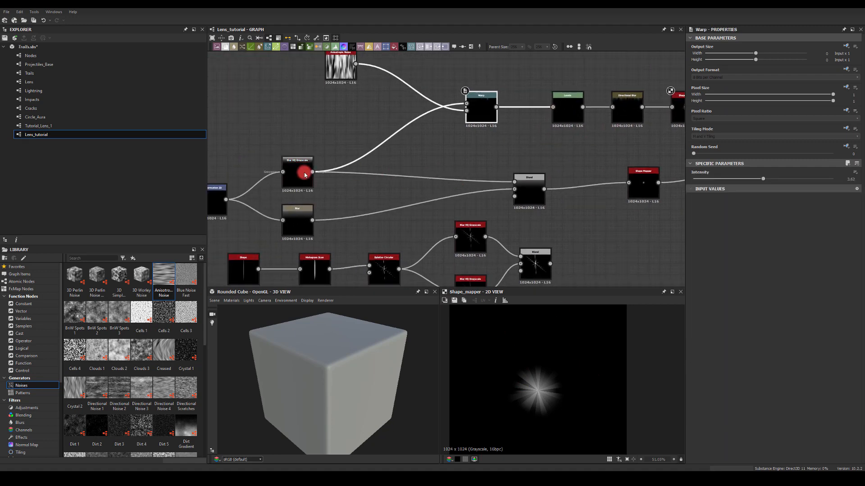
{"action": "left_click", "coordinate": [298, 172]}
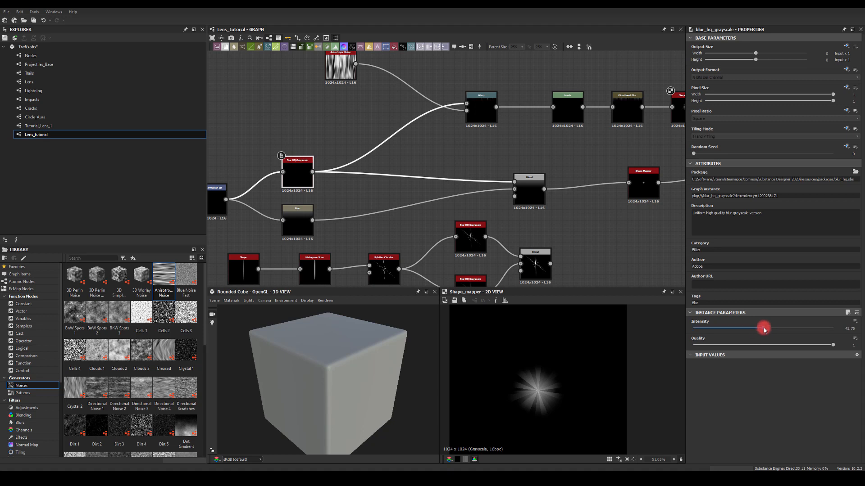
{"action": "left_click_drag", "start_coordinate": [764, 330], "coordinate": [726, 333]}
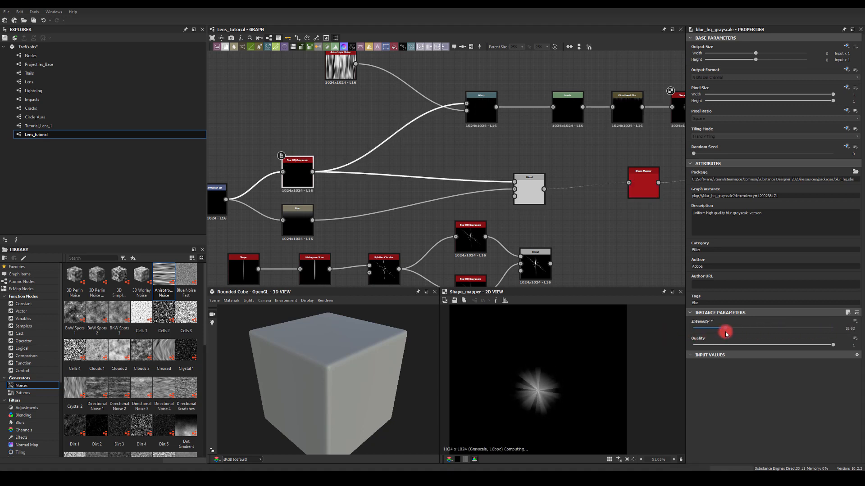
- Preview the Warp and set its intensity to 20 after trying 50
{"action": "left_click", "coordinate": [478, 110]}
{"action": "middle_click_drag", "start_coordinate": [486, 176], "coordinate": [470, 207]}
{"action": "left_click_drag", "start_coordinate": [763, 178], "coordinate": [851, 181]}
{"action": "type", "text": "50"}
{"action": "key", "text": "Return"}
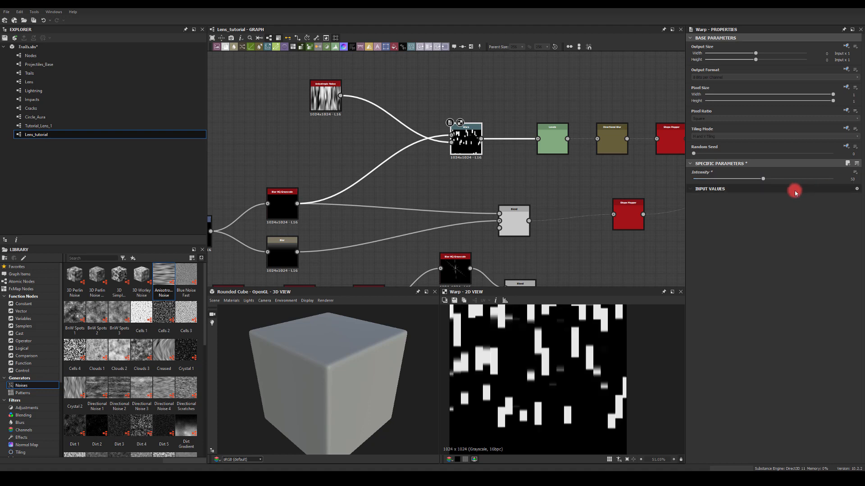
{"action": "left_click", "coordinate": [845, 181]}
{"action": "type", "text": "20"}
{"action": "key", "text": "Return"}
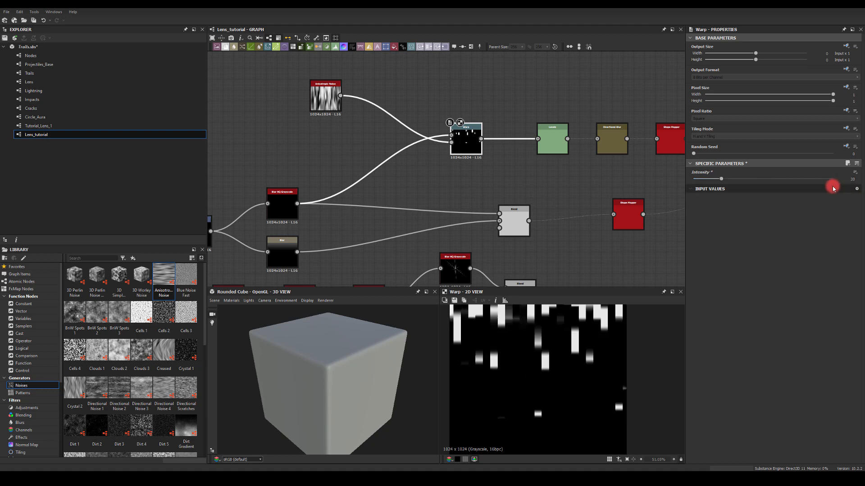
- Delete the Levels node, connect the Warp directly to the Directional Blur, and preview the Blend of both Shape Mappers
{"action": "left_click", "coordinate": [558, 140]}
{"action": "middle_click_drag", "start_coordinate": [549, 140], "coordinate": [518, 151]}
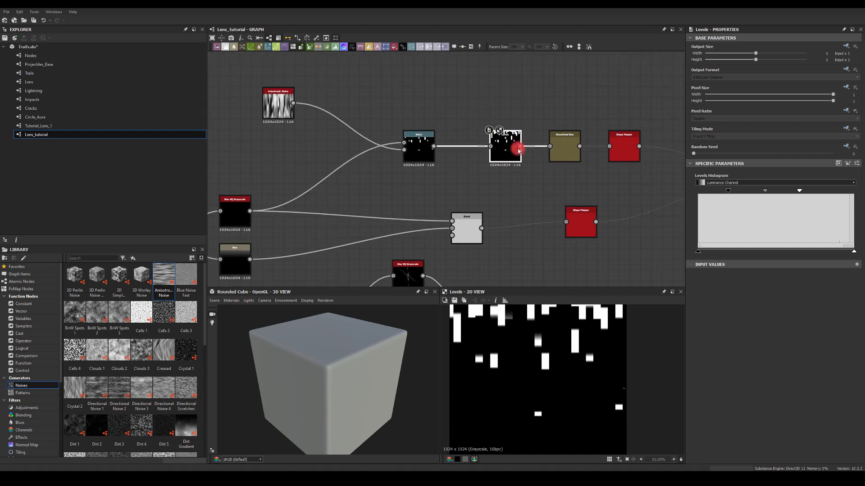
{"action": "key", "text": "Delete"}
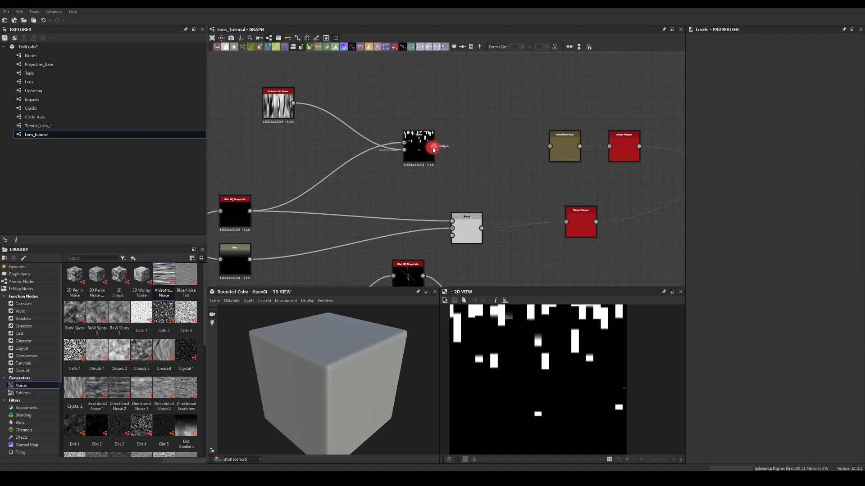
{"action": "left_click_drag", "start_coordinate": [548, 149], "coordinate": [551, 147]}
{"action": "double_click", "coordinate": [562, 143]}
{"action": "middle_click_drag", "start_coordinate": [501, 105], "coordinate": [365, 78]}
{"action": "double_click", "coordinate": [487, 126]}
{"action": "middle_click_drag", "start_coordinate": [506, 145], "coordinate": [420, 158]}
{"action": "double_click", "coordinate": [604, 139]}
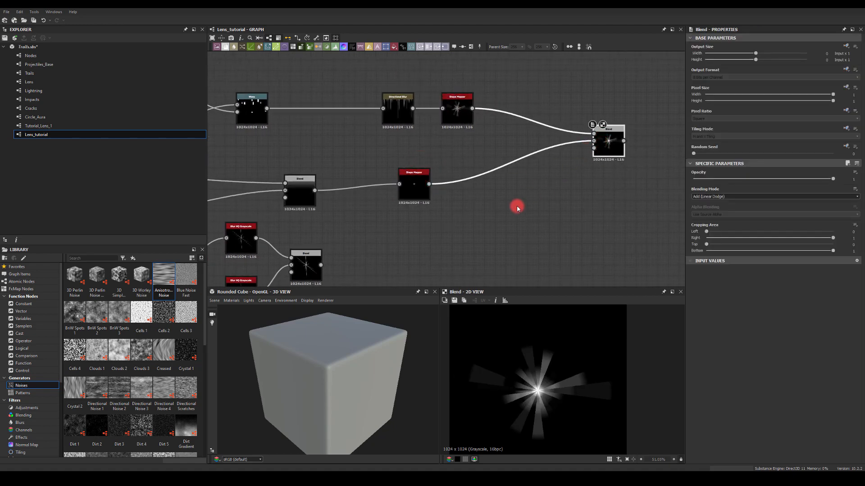
- Insert a Blur HQ Grayscale with a quality of 1 between the burst's Shape Mapper and the Blend's foreground
{"action": "mouse_move", "coordinate": [523, 210]}
{"action": "middle_mouse_down"}
{"action": "mouse_move", "coordinate": [507, 193]}
{"action": "mouse_move", "coordinate": [523, 216]}
{"action": "middle_mouse_up"}
{"action": "middle_click_drag", "start_coordinate": [484, 179], "coordinate": [475, 176]}
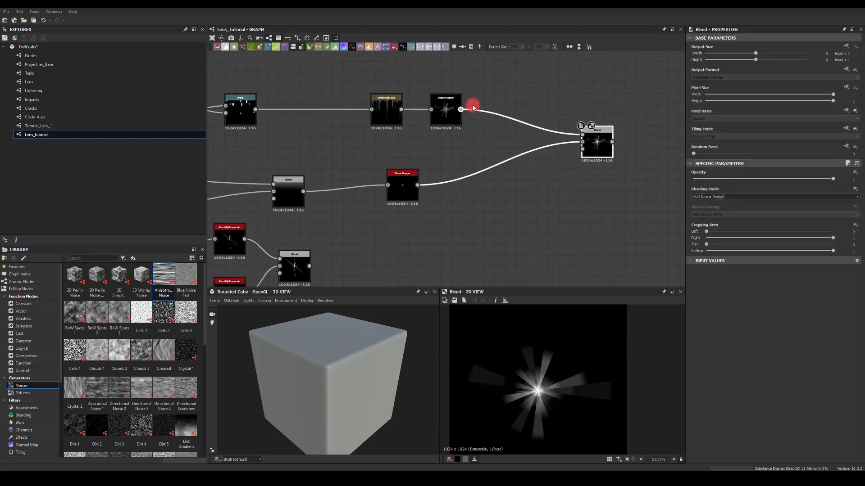
{"action": "left_click_drag", "start_coordinate": [473, 108], "coordinate": [512, 87]}
{"action": "type", "text": "blu"}
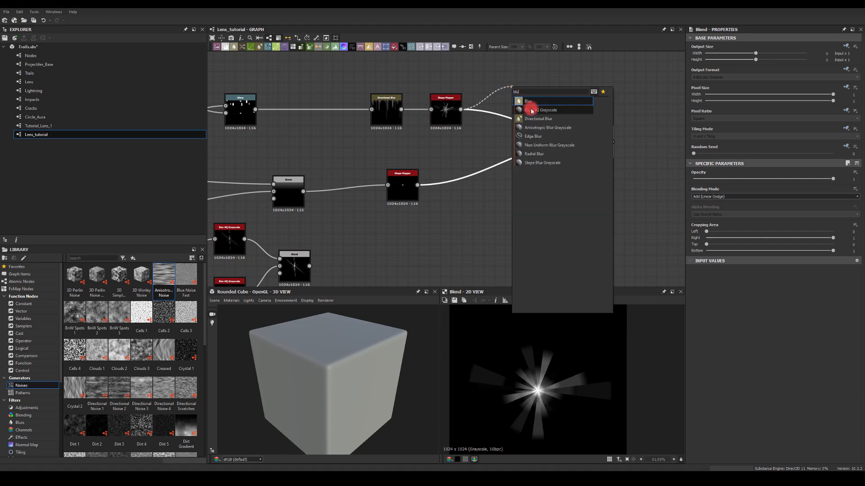
{"action": "left_click", "coordinate": [532, 110]}
{"action": "left_click_drag", "start_coordinate": [697, 345], "coordinate": [832, 345]}
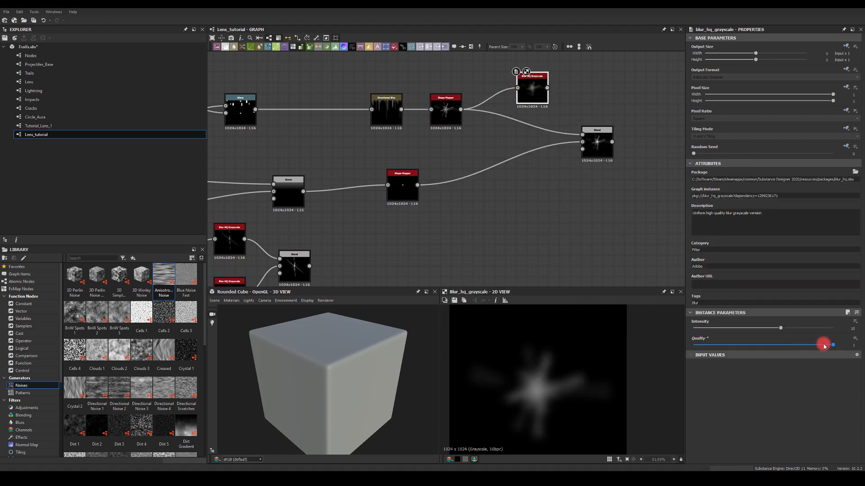
{"action": "left_click_drag", "start_coordinate": [547, 87], "coordinate": [583, 135]}
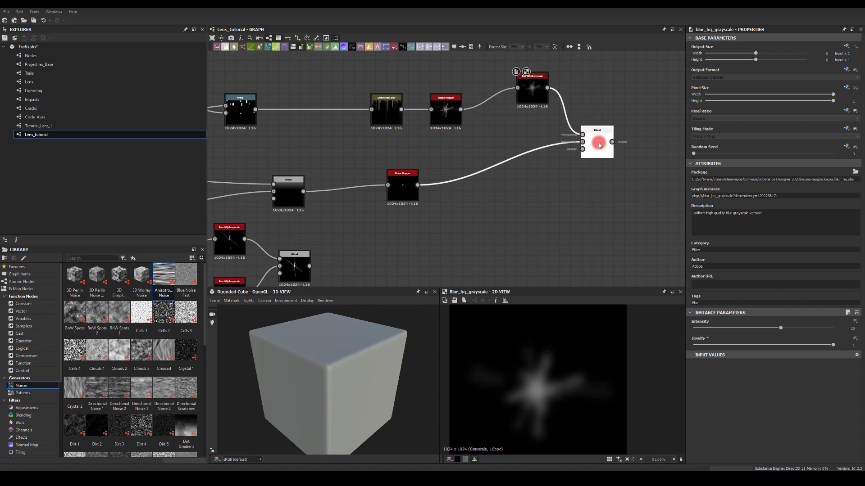
{"action": "double_click", "coordinate": [597, 143]}
- Set the burst's Blur HQ Grayscale intensity to about 0.35 and line the node up with its Shape Mapper
{"action": "left_click", "coordinate": [531, 88]}
{"action": "left_click_drag", "start_coordinate": [755, 321], "coordinate": [696, 333]}
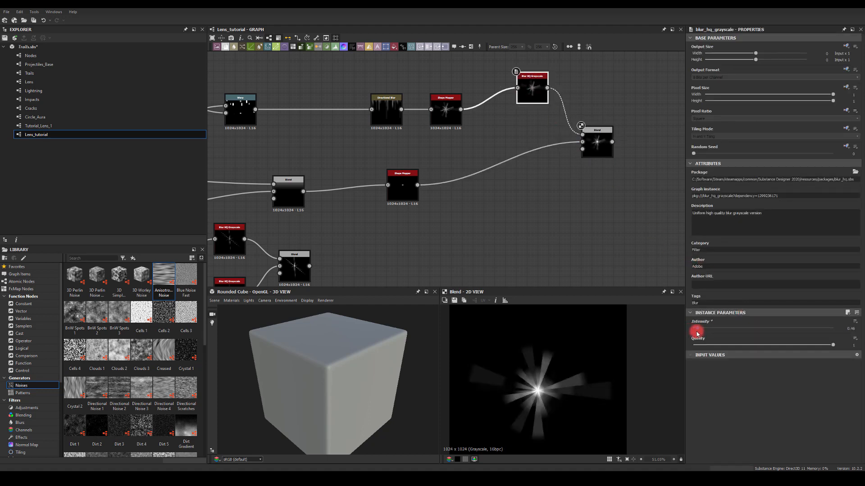
{"action": "middle_click_drag", "start_coordinate": [578, 177], "coordinate": [511, 161]}
{"action": "left_click_drag", "start_coordinate": [528, 128], "coordinate": [540, 153]}
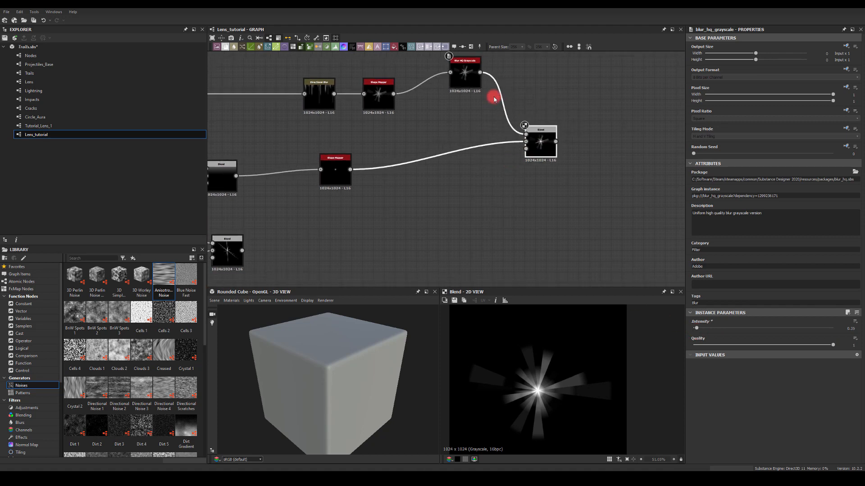
{"action": "left_click_drag", "start_coordinate": [461, 70], "coordinate": [451, 92]}
- Move the whole ray node chain so that it sits beneath the burst and glow nodes
{"action": "middle_click_drag", "start_coordinate": [505, 206], "coordinate": [450, 159]}
{"action": "scroll", "coordinate": [486, 176], "scroll_direction": "down", "scroll_amount": 4}
{"action": "middle_click_drag", "start_coordinate": [436, 189], "coordinate": [487, 182]}
{"action": "left_click_drag", "start_coordinate": [503, 230], "coordinate": [243, 166]}
{"action": "left_click_drag", "start_coordinate": [413, 160], "coordinate": [552, 162]}
{"action": "left_click", "coordinate": [602, 150]}
{"action": "scroll", "coordinate": [598, 153], "scroll_direction": "up", "scroll_amount": 3}
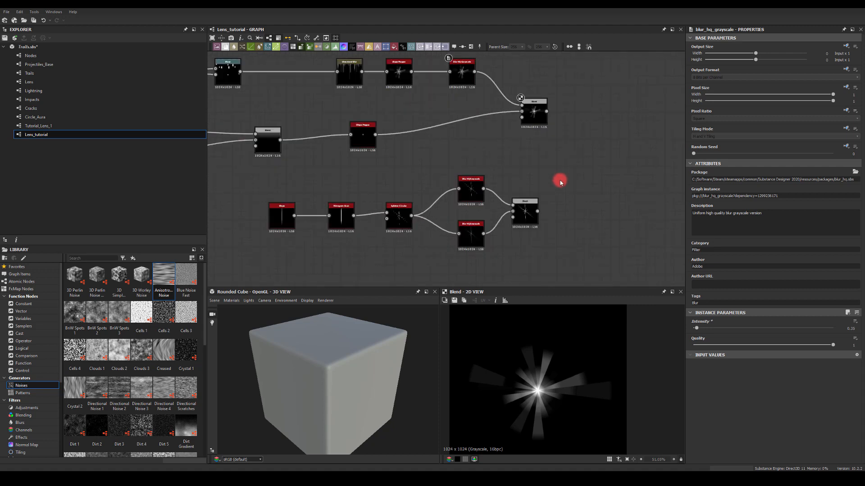
- Combine the ray Blend as background and the burst Blend as foreground in a new Blend set to Add (Linear Dodge)
{"action": "left_click_drag", "start_coordinate": [533, 218], "coordinate": [596, 149]}
{"action": "type", "text": "ble"}
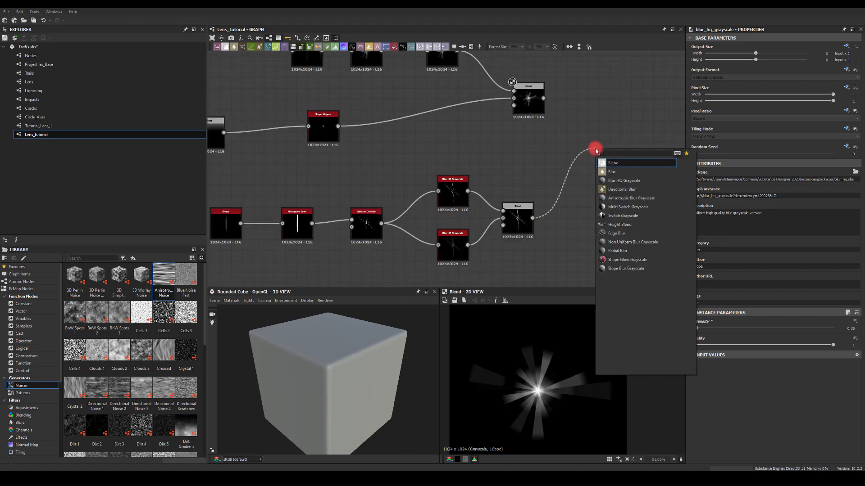
{"action": "left_click", "coordinate": [609, 164]}
{"action": "left_click_drag", "start_coordinate": [541, 98], "coordinate": [611, 148]}
{"action": "left_click", "coordinate": [613, 144]}
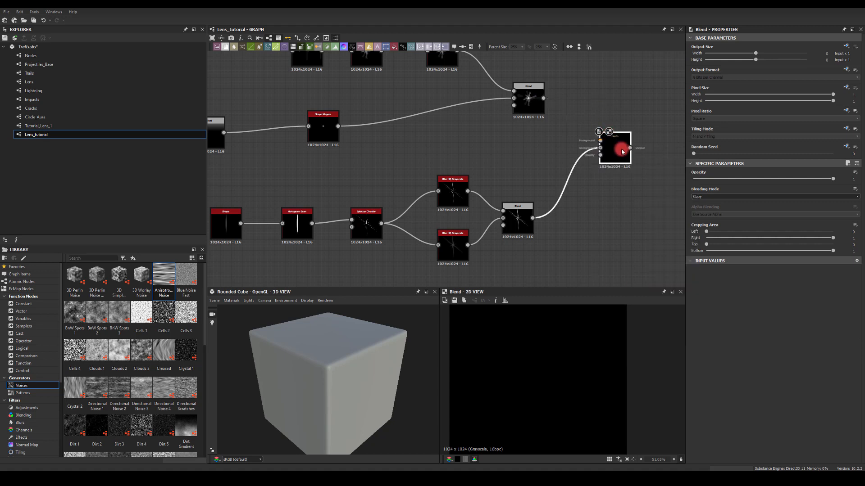
{"action": "left_click_drag", "start_coordinate": [543, 98], "coordinate": [601, 141]}
{"action": "left_click", "coordinate": [698, 197]}
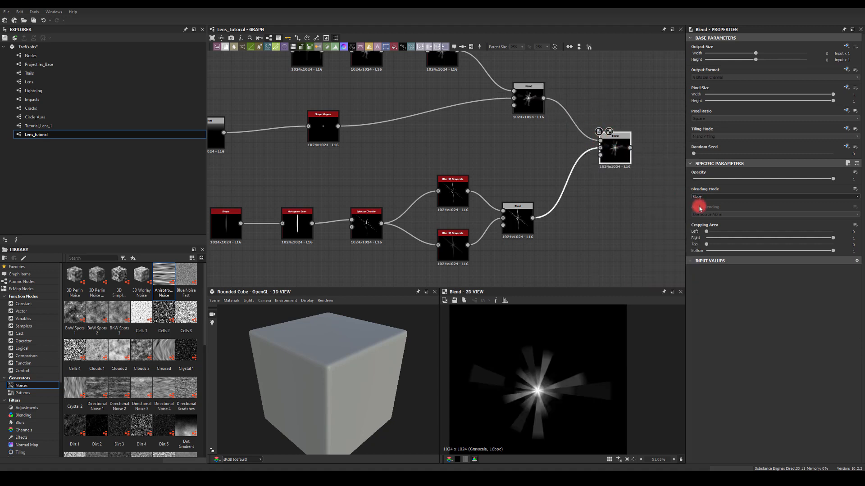
{"action": "left_click", "coordinate": [702, 202]}
{"action": "middle_click_drag", "start_coordinate": [606, 188], "coordinate": [542, 180]}
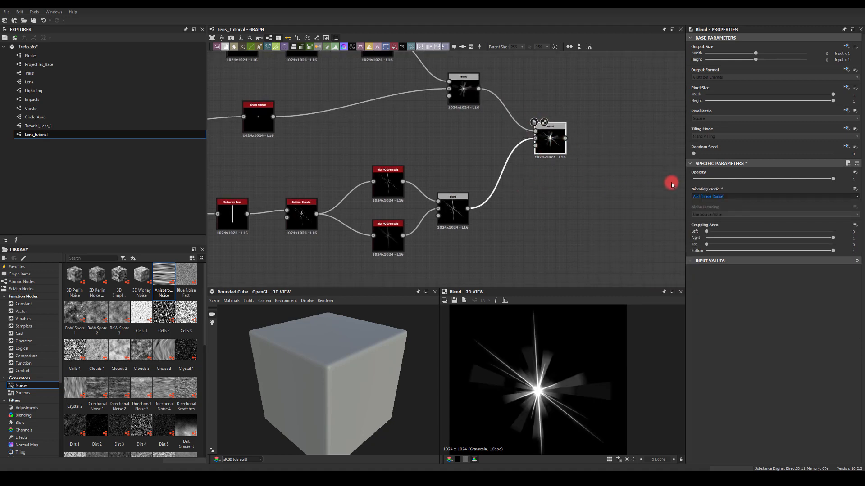
- Try other blending modes on the Blend of rays and burst, ending with Min (Darken)
{"action": "left_click", "coordinate": [707, 200]}
{"action": "left_click", "coordinate": [704, 224]}
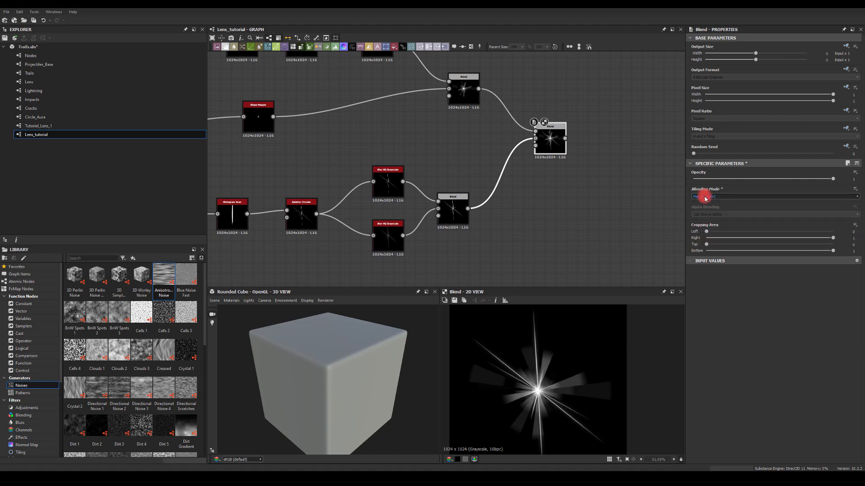
{"action": "left_click", "coordinate": [707, 197]}
{"action": "left_click", "coordinate": [704, 228]}
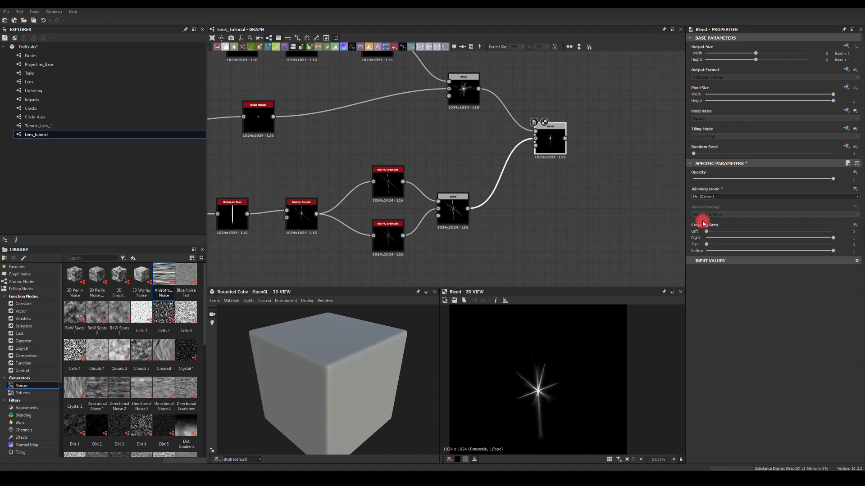
- Set the Blend of rays and burst to Max (Lighten) and shift the node slightly farther from its inputs
{"action": "left_click", "coordinate": [702, 196]}
{"action": "left_click", "coordinate": [704, 223]}
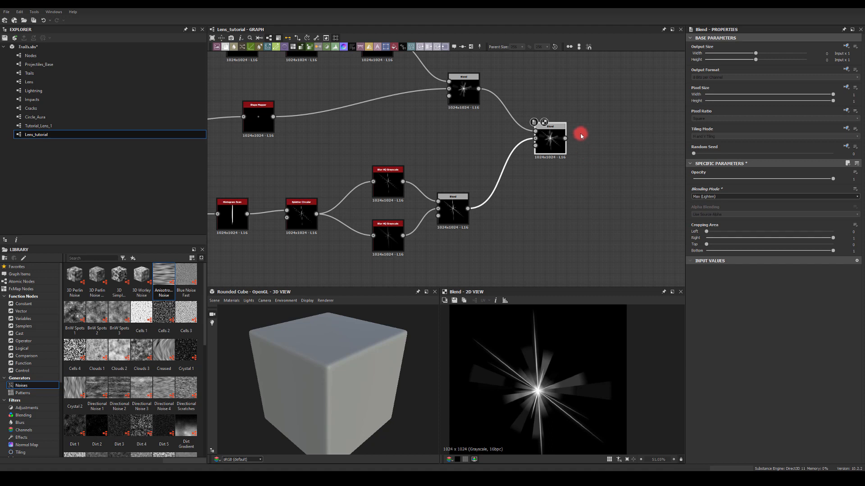
{"action": "middle_click_drag", "start_coordinate": [585, 126], "coordinate": [575, 122]}
{"action": "key", "text": "f"}
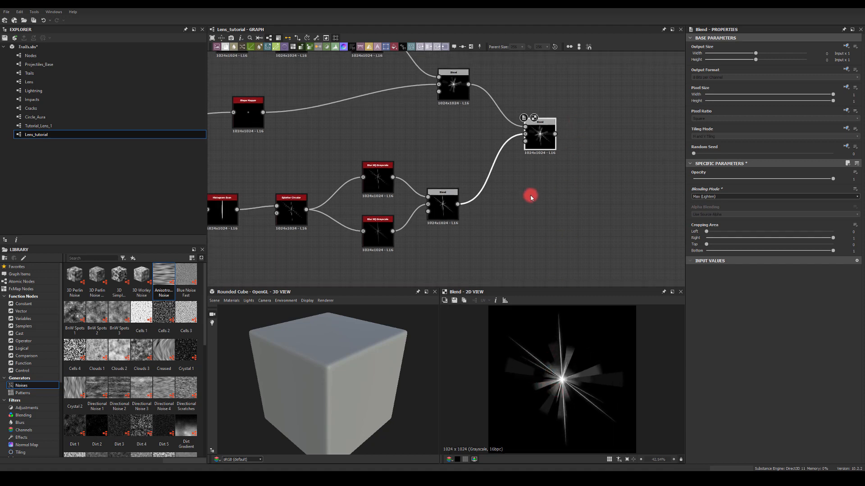
{"action": "left_click_drag", "start_coordinate": [535, 137], "coordinate": [545, 138]}
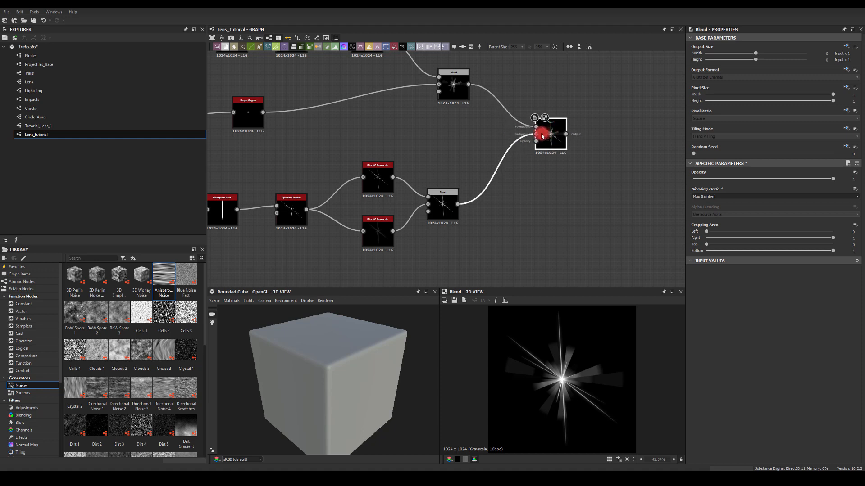
{"action": "middle_click_drag", "start_coordinate": [592, 99], "coordinate": [612, 109]}
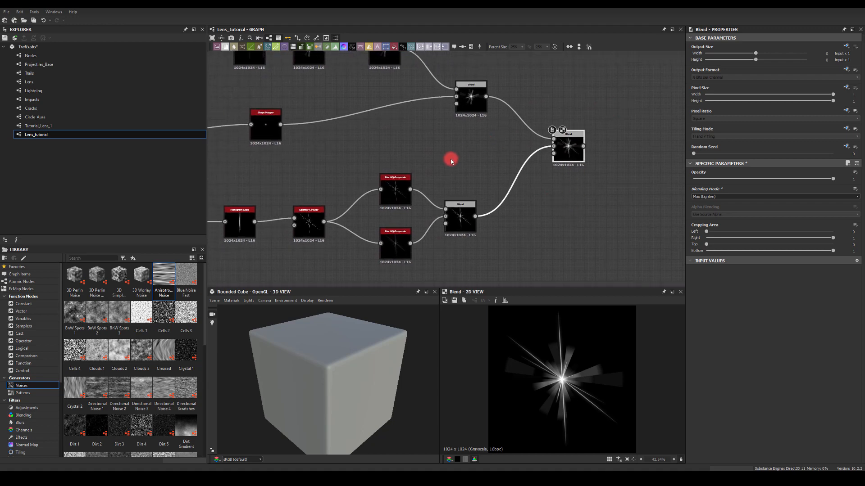
{"action": "middle_click_drag", "start_coordinate": [450, 160], "coordinate": [521, 149]}
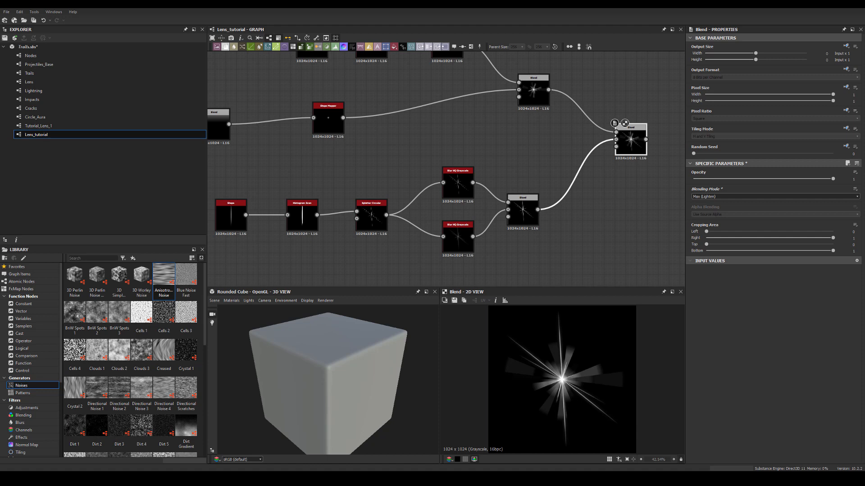
{"action": "middle_click_drag", "start_coordinate": [609, 207], "coordinate": [593, 206]}
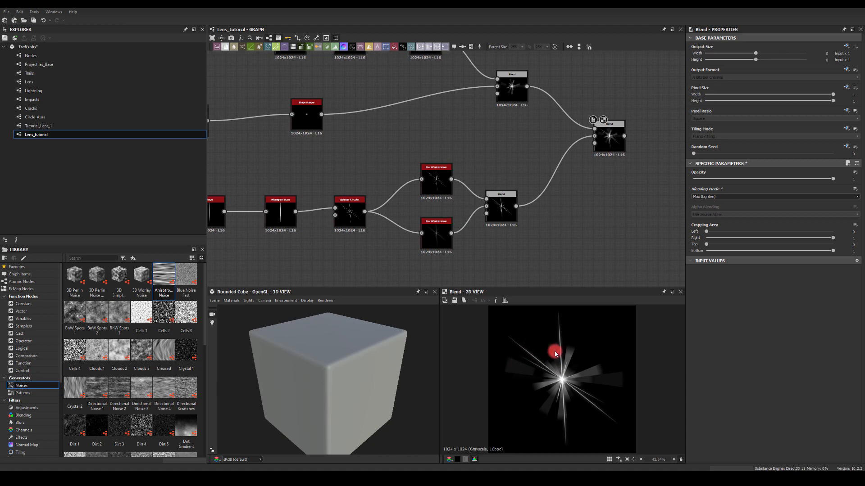
- Set the central glow's Shape Mapper Width to 1, keeping its Radius at 0, and preview the burst and glow Blend
{"action": "middle_click_drag", "start_coordinate": [371, 124], "coordinate": [401, 162]}
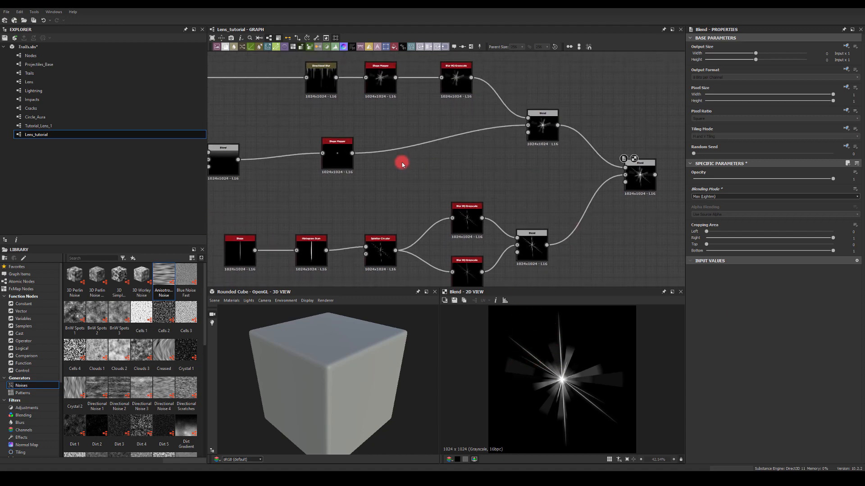
{"action": "left_click", "coordinate": [340, 162]}
{"action": "middle_click_drag", "start_coordinate": [398, 212], "coordinate": [403, 211]}
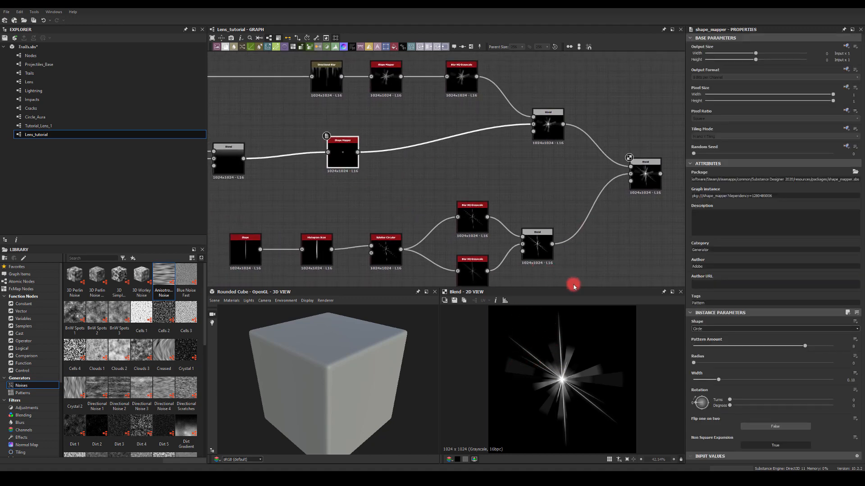
{"action": "double_click", "coordinate": [343, 151]}
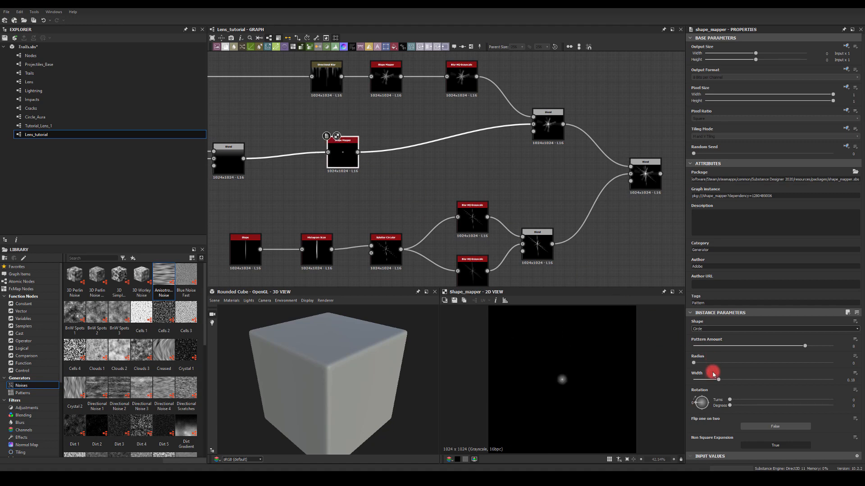
{"action": "left_click_drag", "start_coordinate": [718, 381], "coordinate": [842, 380]}
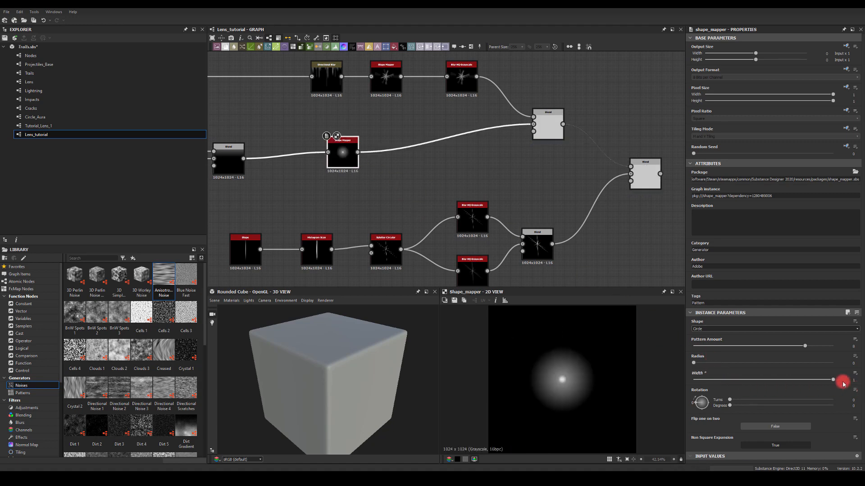
{"action": "double_click", "coordinate": [546, 132]}
{"action": "middle_click_drag", "start_coordinate": [530, 173], "coordinate": [511, 167]}
{"action": "left_click", "coordinate": [325, 148]}
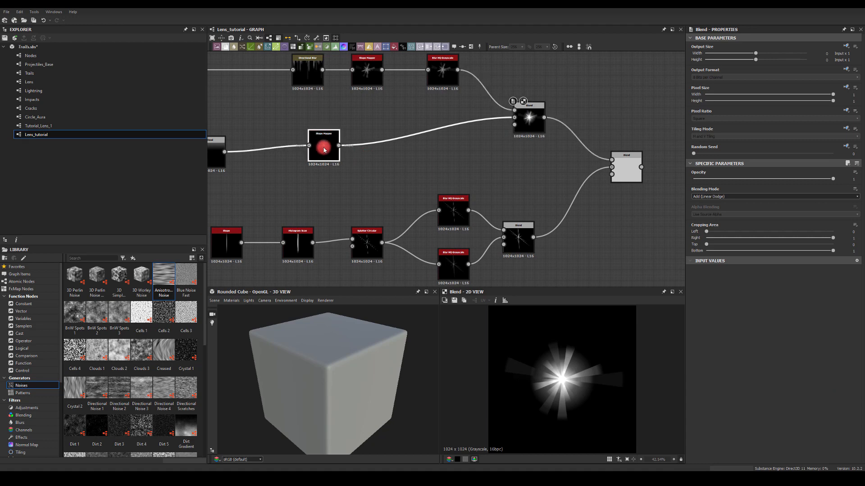
{"action": "left_click", "coordinate": [834, 381]}
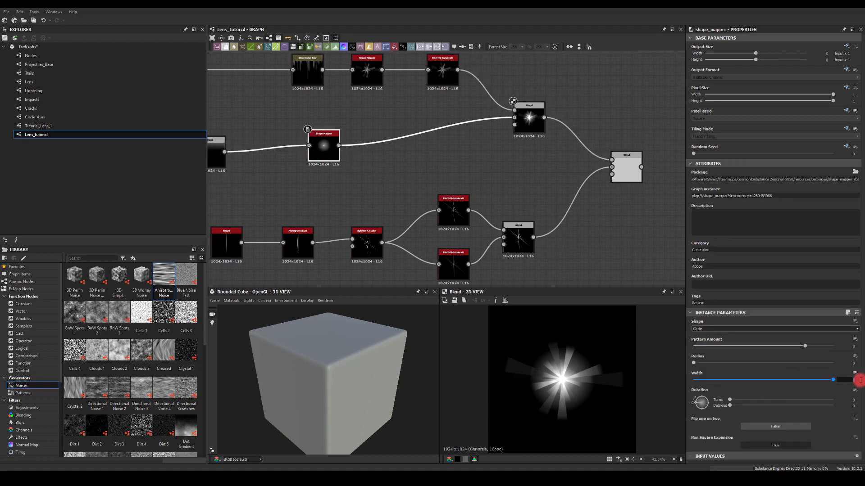
{"action": "mouse_move", "coordinate": [694, 363]}
{"action": "left_mouse_down"}
{"action": "mouse_move", "coordinate": [725, 366]}
{"action": "mouse_move", "coordinate": [677, 364]}
{"action": "left_mouse_up"}
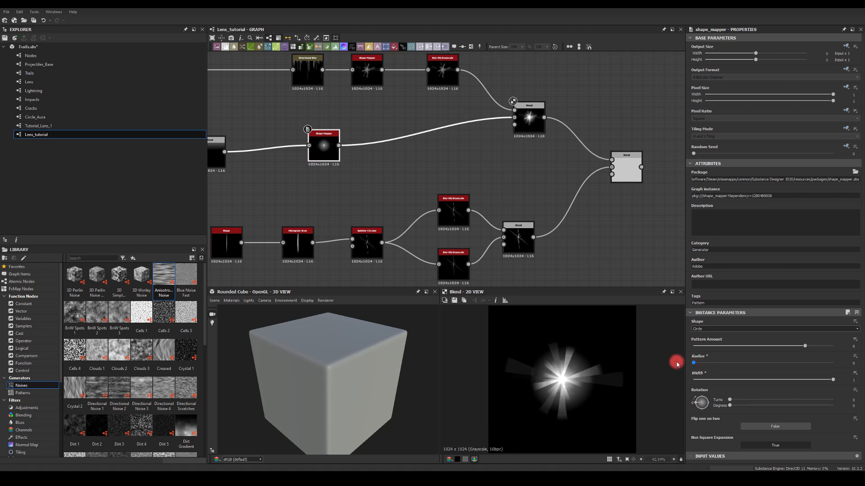
- Compare the burst and glow Blend with the final Blend in the 2D view
{"action": "left_click", "coordinate": [527, 119]}
{"action": "left_click_drag", "start_coordinate": [806, 176], "coordinate": [844, 189]}
{"action": "left_click", "coordinate": [626, 167]}
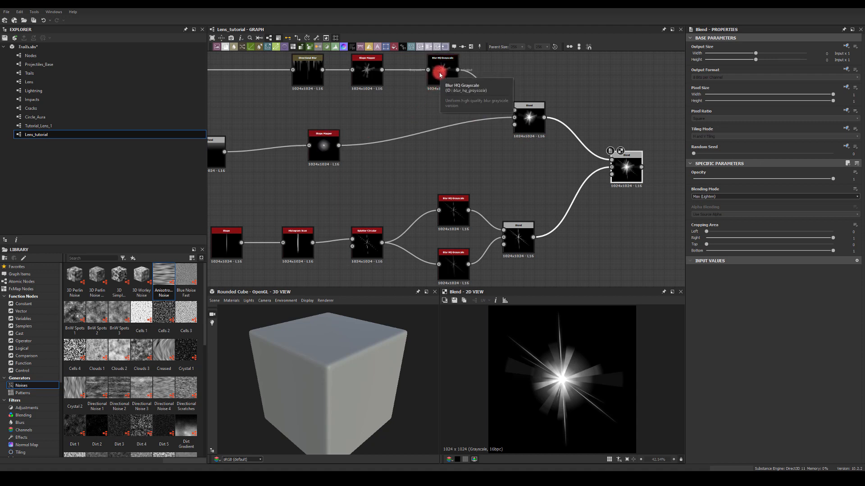
{"action": "left_click_drag", "start_coordinate": [457, 69], "coordinate": [514, 110]}
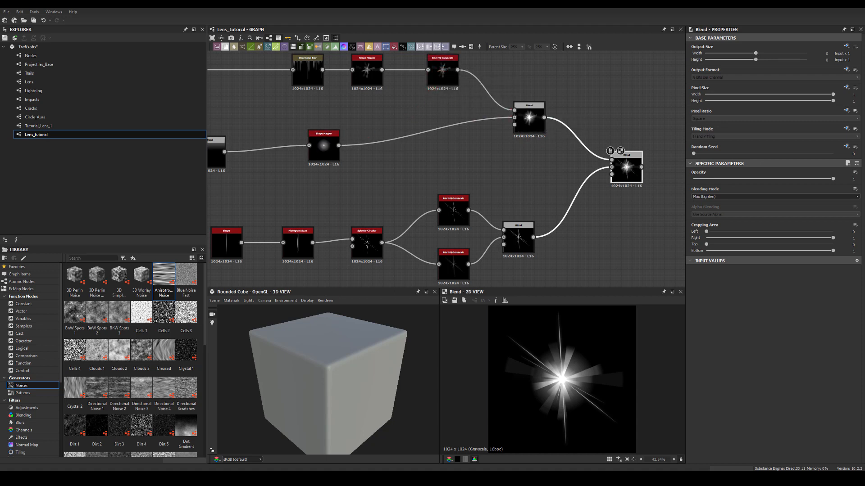
- Lower the burst and glow Blend's opacity to 0.35 in Add (Linear Dodge) mode and the final Blend's opacity to 0.53
{"action": "left_click", "coordinate": [525, 119]}
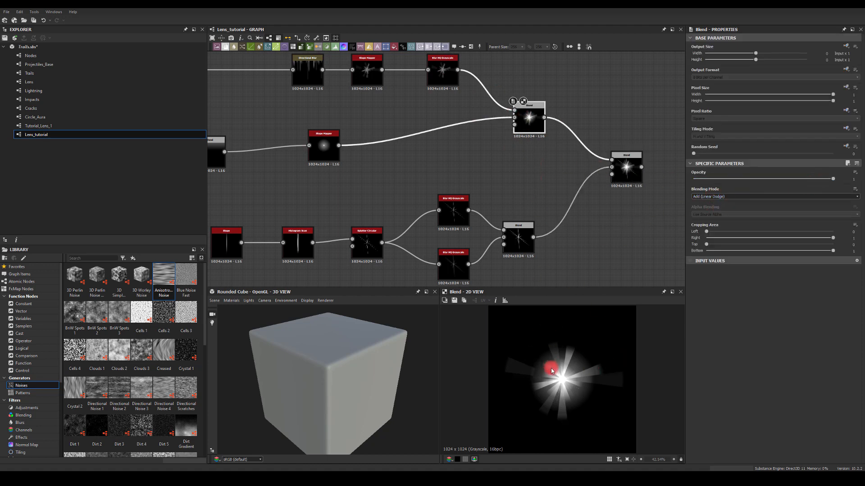
{"action": "left_click_drag", "start_coordinate": [789, 177], "coordinate": [734, 180]}
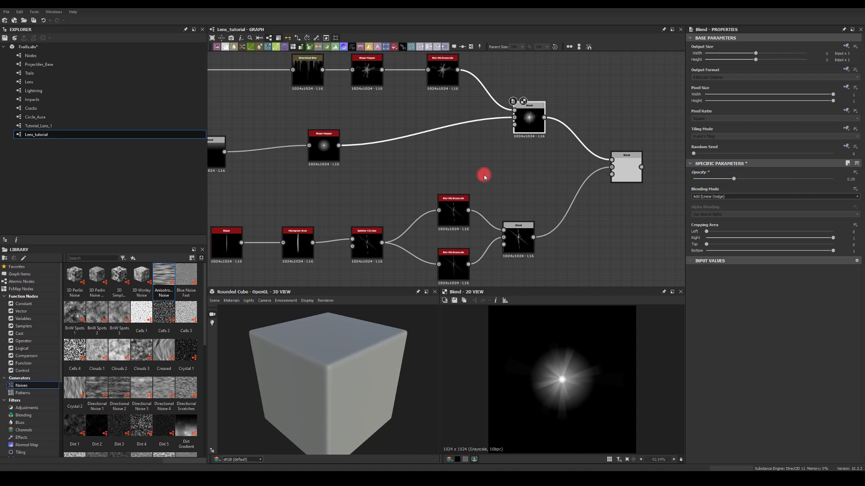
{"action": "left_click", "coordinate": [324, 145]}
{"action": "left_click", "coordinate": [525, 119]}
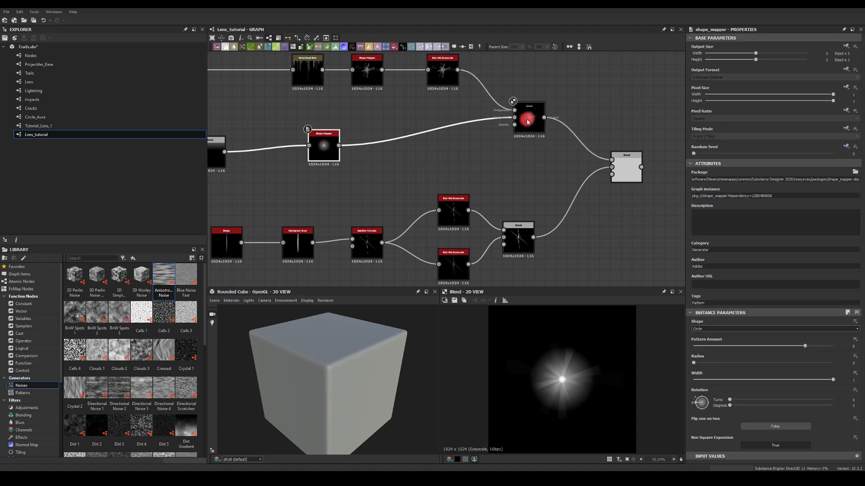
{"action": "left_click", "coordinate": [717, 196]}
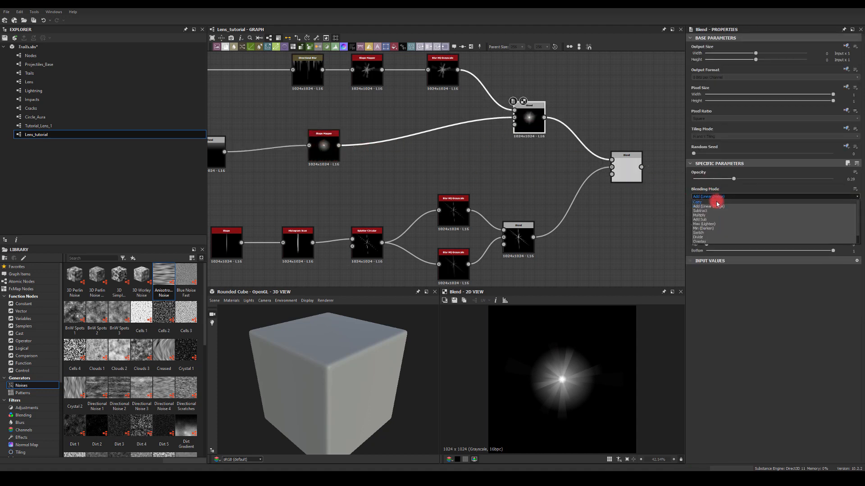
{"action": "left_click", "coordinate": [717, 203]}
{"action": "left_click", "coordinate": [716, 197]}
{"action": "left_click", "coordinate": [715, 207]}
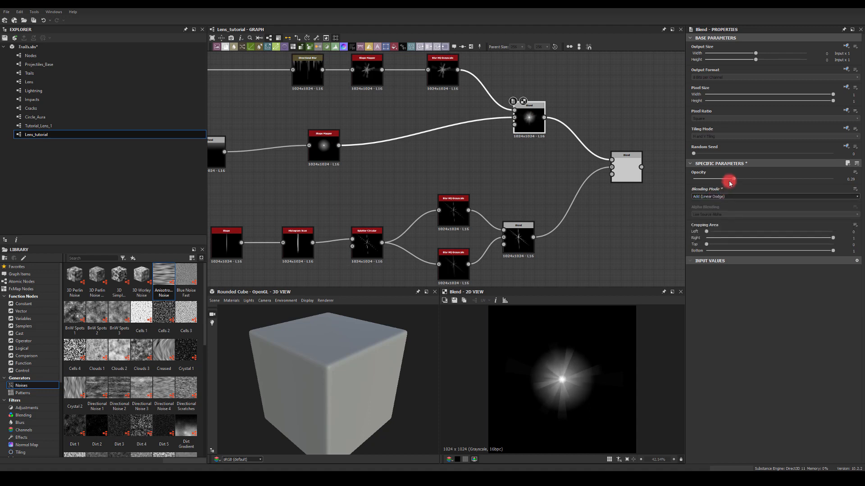
{"action": "mouse_move", "coordinate": [733, 180]}
{"action": "left_mouse_down"}
{"action": "mouse_move", "coordinate": [857, 183]}
{"action": "mouse_move", "coordinate": [690, 187]}
{"action": "mouse_move", "coordinate": [832, 176]}
{"action": "mouse_move", "coordinate": [743, 178]}
{"action": "mouse_move", "coordinate": [766, 179]}
{"action": "left_mouse_up"}
{"action": "left_click", "coordinate": [621, 170]}
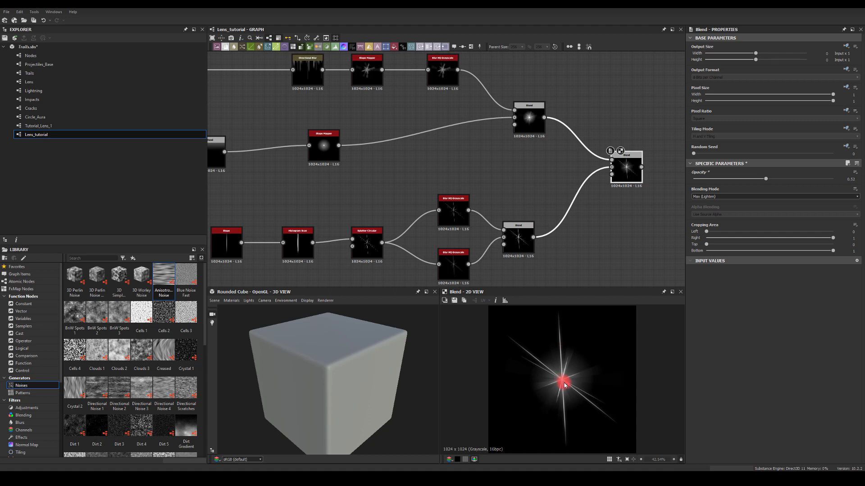
- Move the final Blend farther out and insert a Slope Blur Grayscale between it and the burst and glow Blend
{"action": "middle_click_drag", "start_coordinate": [512, 171], "coordinate": [402, 175]}
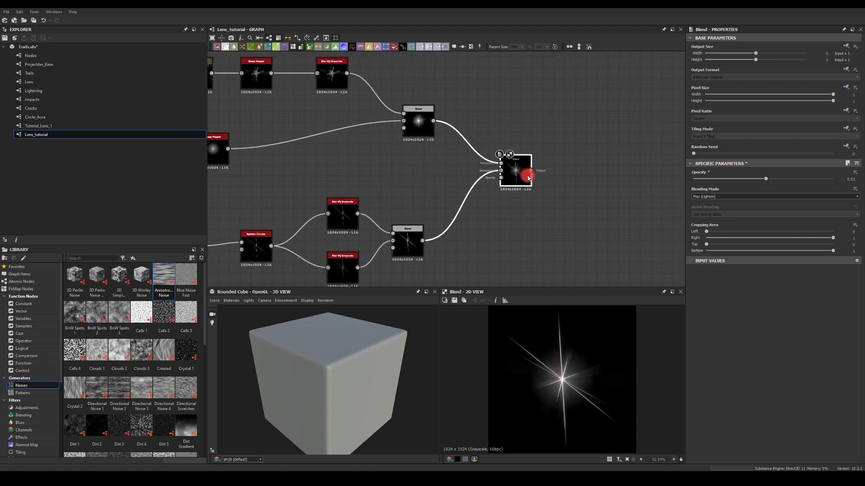
{"action": "left_click_drag", "start_coordinate": [517, 172], "coordinate": [593, 171]}
{"action": "left_click", "coordinate": [411, 124]}
{"action": "left_click_drag", "start_coordinate": [433, 121], "coordinate": [505, 100]}
{"action": "type", "text": "slope blur"}
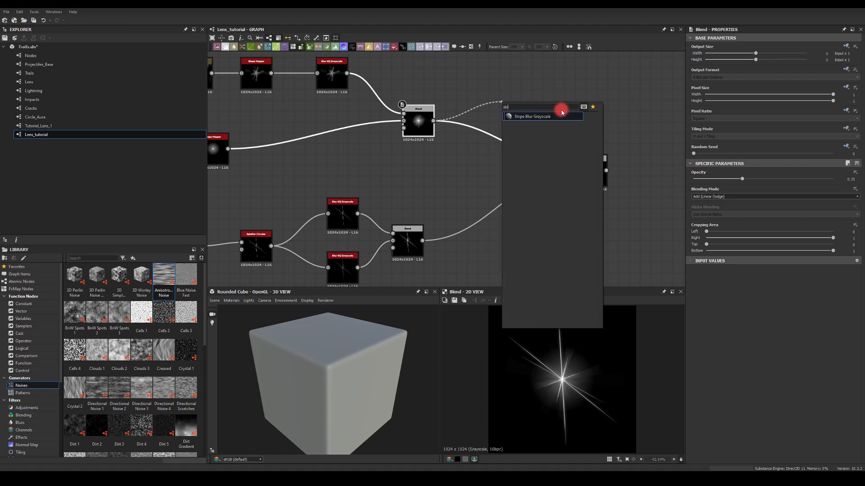
{"action": "left_click", "coordinate": [560, 112]}
{"action": "left_click_drag", "start_coordinate": [530, 106], "coordinate": [490, 159]}
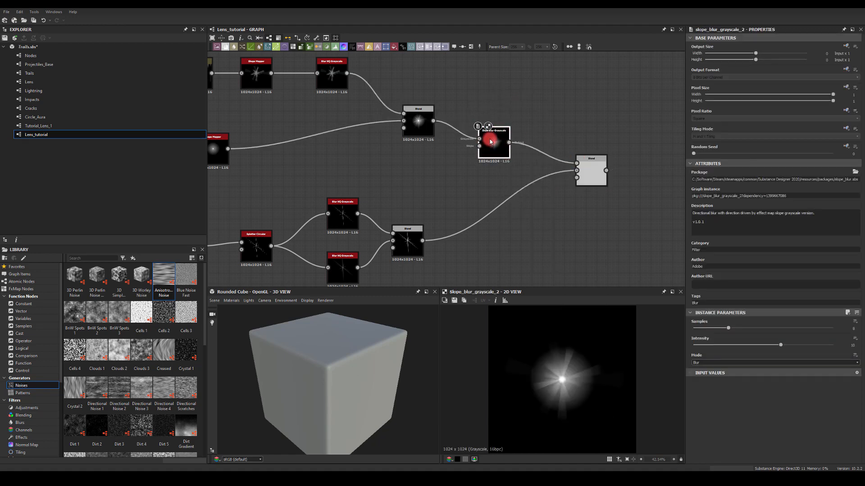
{"action": "left_click", "coordinate": [574, 373]}
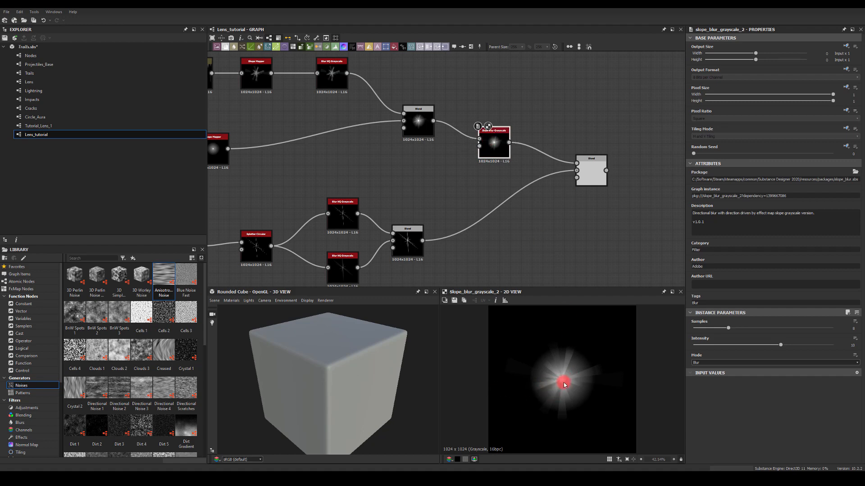
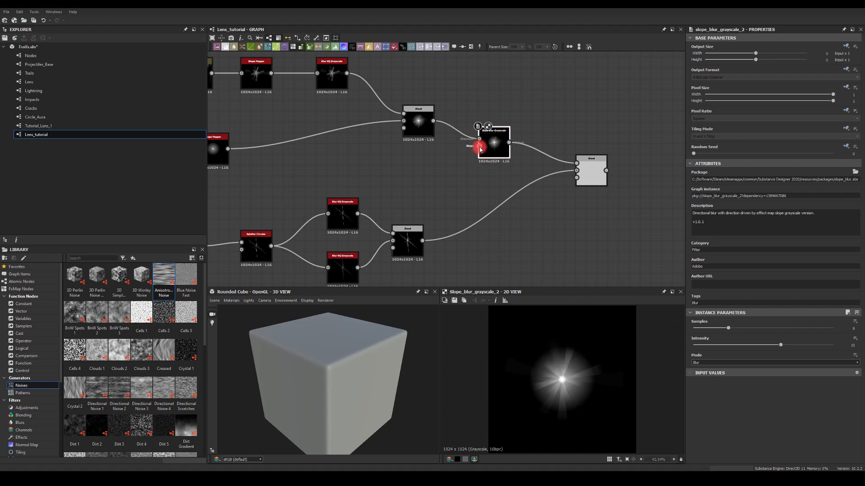
- Add a Shape node below the burst and glow Blend and connect it to the Slope Blur Grayscale's Slope input
{"action": "key", "text": "space"}
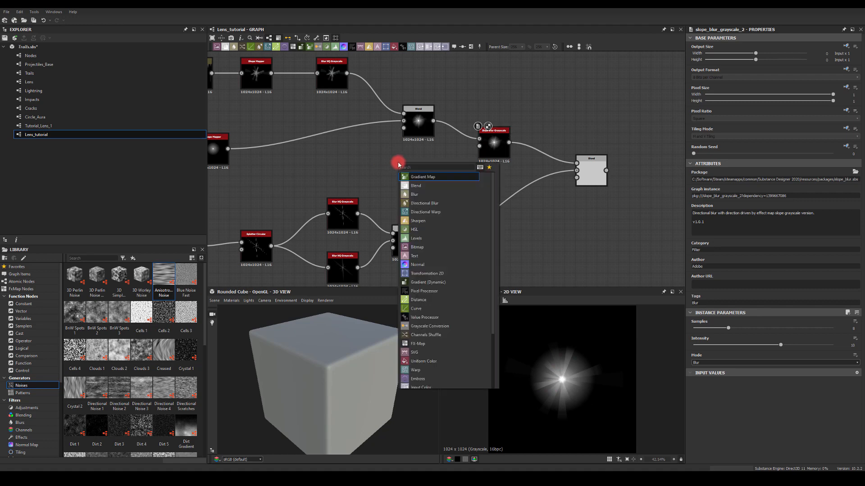
{"action": "type", "text": "sha"}
{"action": "left_click", "coordinate": [416, 186]}
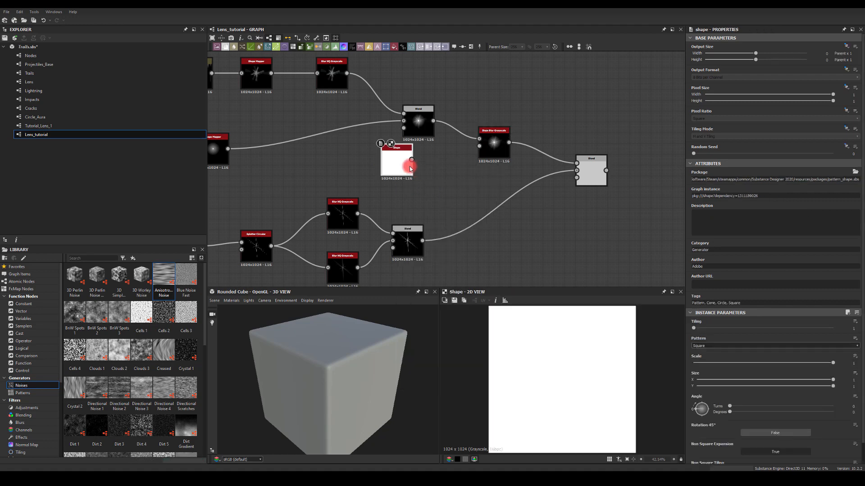
{"action": "left_click_drag", "start_coordinate": [409, 162], "coordinate": [479, 145]}
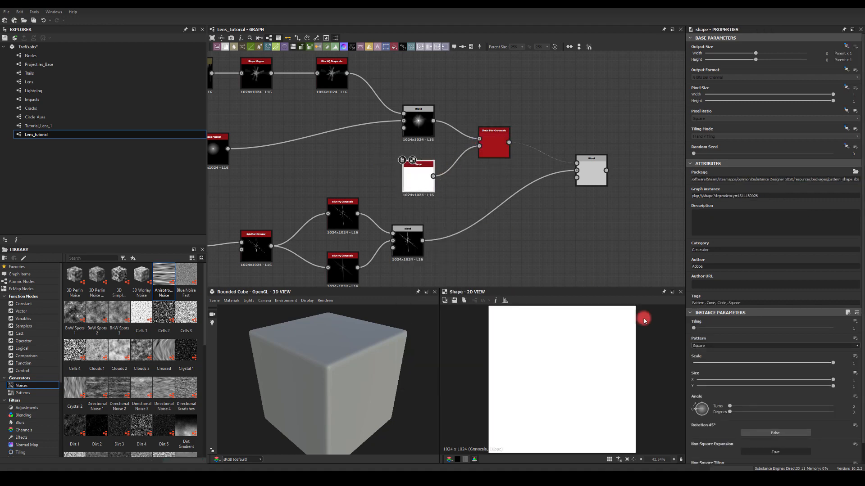
- Set the new Shape node's pattern to Paraboloid
{"action": "left_click", "coordinate": [701, 346]}
{"action": "left_click", "coordinate": [703, 370]}
{"action": "left_click", "coordinate": [700, 346]}
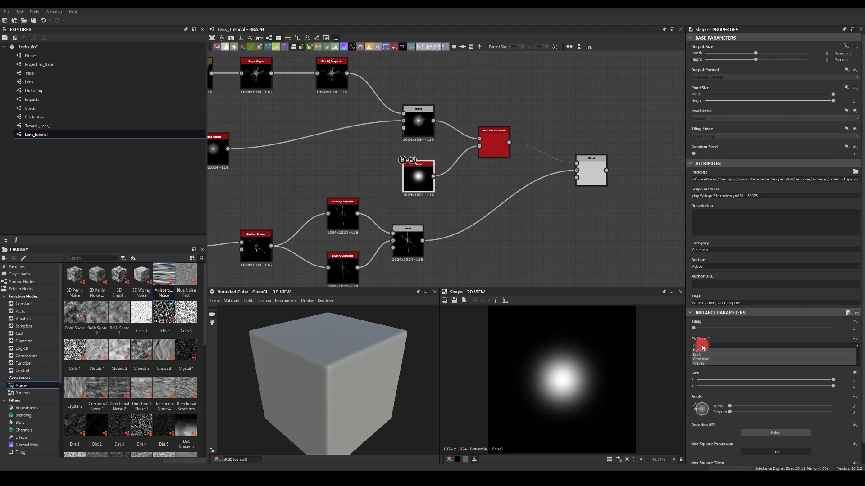
{"action": "left_click", "coordinate": [701, 363]}
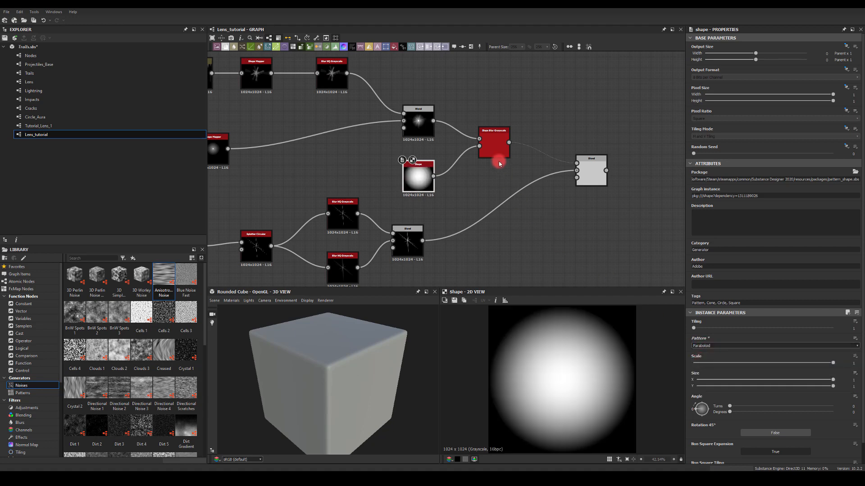
- Set the Slope Blur Grayscale's Samples to 32 and its Intensity to about 31.64
{"action": "left_click", "coordinate": [494, 137]}
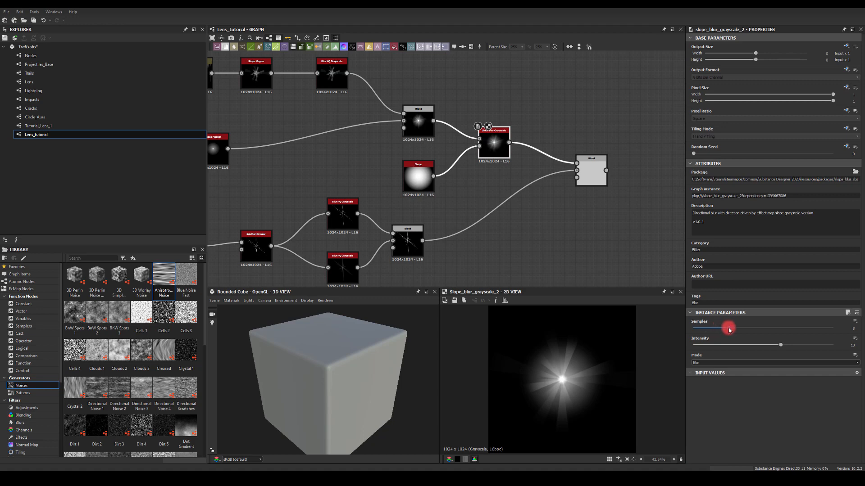
{"action": "left_click_drag", "start_coordinate": [729, 330], "coordinate": [851, 330]}
{"action": "left_click_drag", "start_coordinate": [779, 345], "coordinate": [851, 353]}
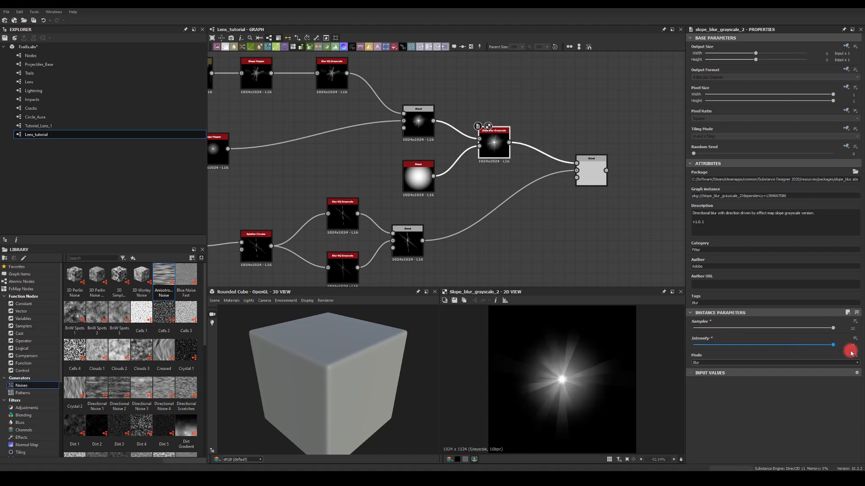
{"action": "left_click", "coordinate": [859, 346]}
{"action": "key", "text": "Return"}
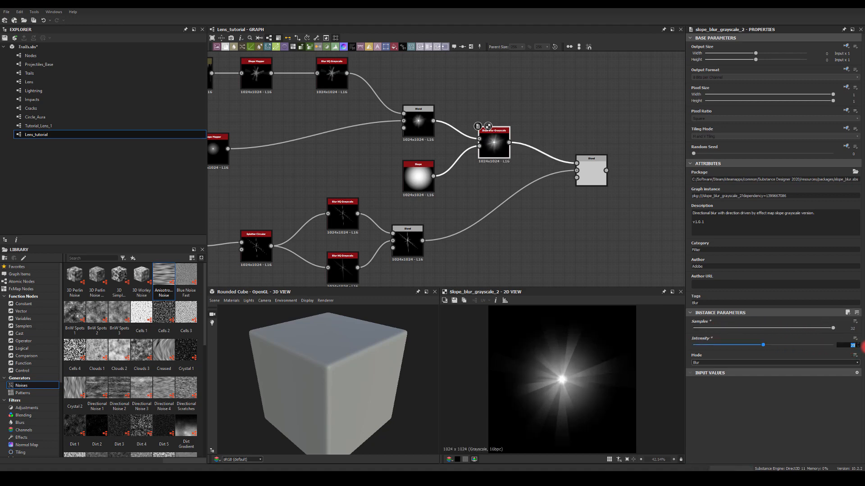
{"action": "type", "text": "50"}
{"action": "key", "text": "Return"}
{"action": "left_click_drag", "start_coordinate": [763, 347], "coordinate": [737, 348]}
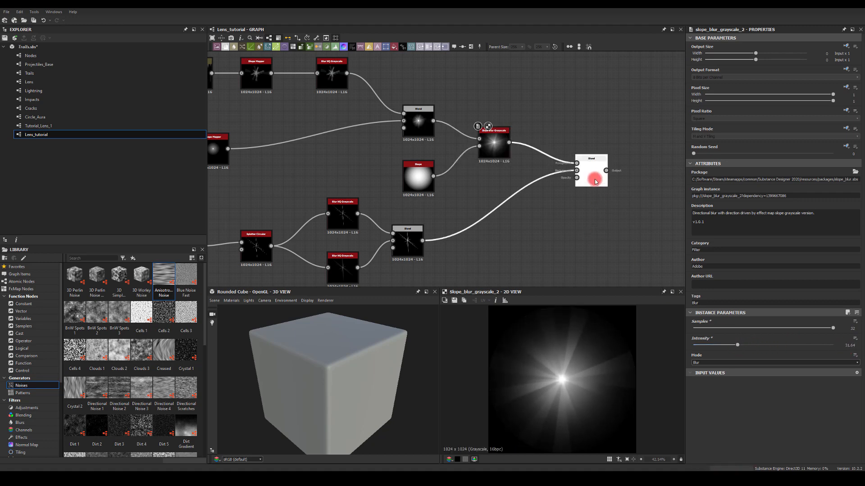
- Preview the final Blend and set the Splatter Circular's Size Y to 0.7 for the scattered rays
{"action": "left_click", "coordinate": [593, 179]}
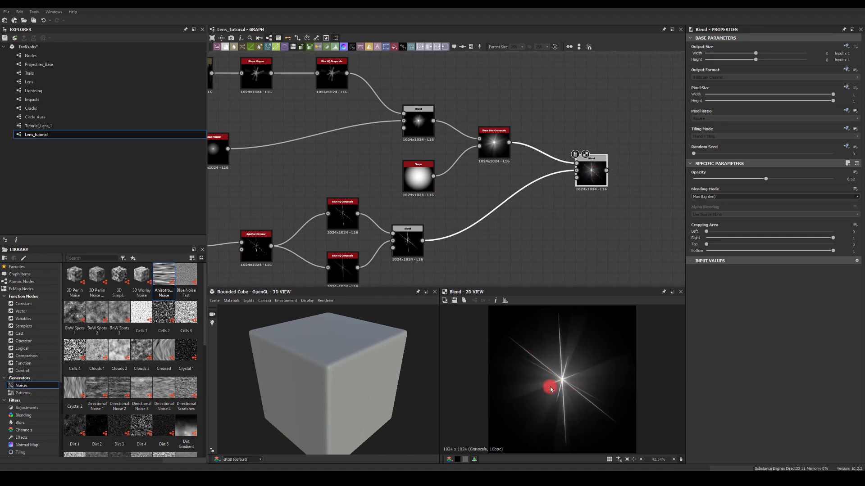
{"action": "middle_click_drag", "start_coordinate": [523, 210], "coordinate": [631, 174]}
{"action": "middle_click_drag", "start_coordinate": [590, 213], "coordinate": [587, 210]}
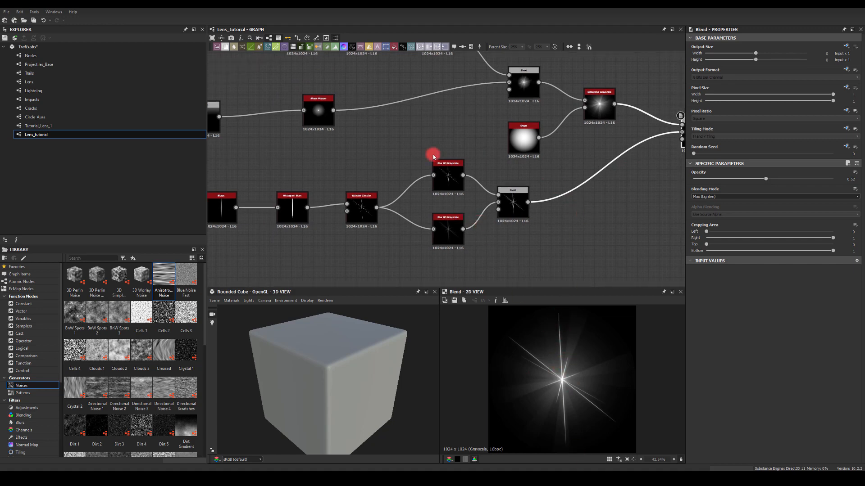
{"action": "middle_click_drag", "start_coordinate": [386, 143], "coordinate": [442, 123]}
{"action": "left_click", "coordinate": [415, 188]}
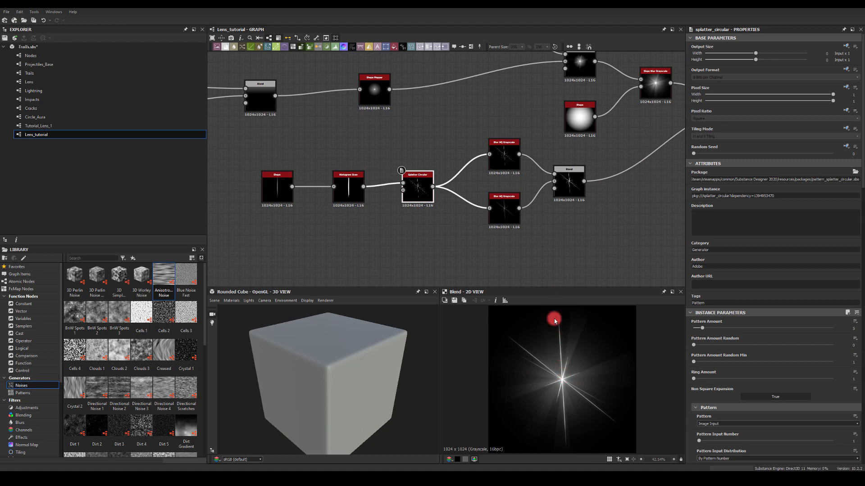
{"action": "scroll", "coordinate": [751, 344], "scroll_direction": "down", "scroll_amount": 3}
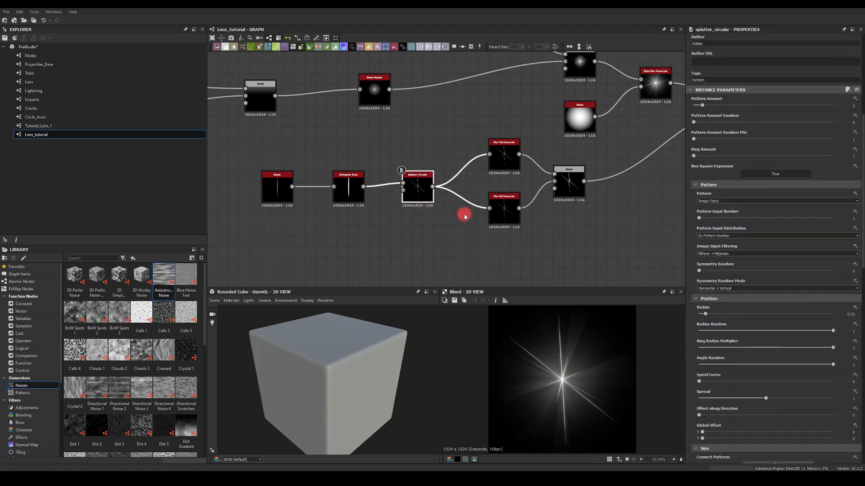
{"action": "scroll", "coordinate": [739, 349], "scroll_direction": "down", "scroll_amount": 1}
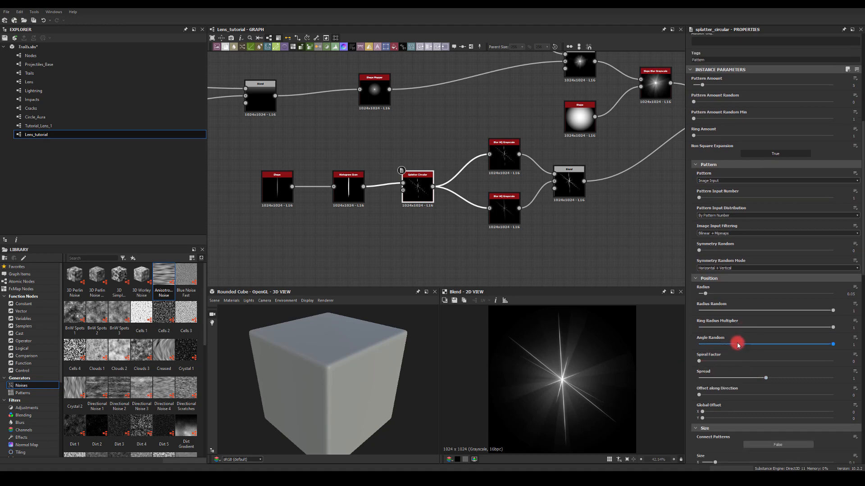
{"action": "scroll", "coordinate": [738, 346], "scroll_direction": "down", "scroll_amount": 3}
{"action": "mouse_move", "coordinate": [804, 350]}
{"action": "left_mouse_down"}
{"action": "mouse_move", "coordinate": [747, 348]}
{"action": "mouse_move", "coordinate": [794, 355]}
{"action": "left_mouse_up"}
- Add a new Blend node fed by the output of the Blend that combines burst and rays
{"action": "middle_click_drag", "start_coordinate": [578, 217], "coordinate": [386, 242]}
{"action": "scroll", "coordinate": [419, 227], "scroll_direction": "down", "scroll_amount": 2}
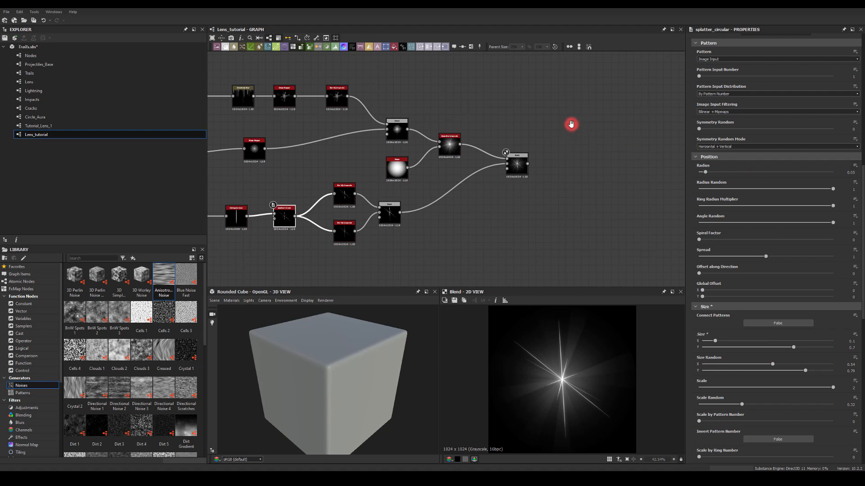
{"action": "middle_click_drag", "start_coordinate": [571, 124], "coordinate": [561, 122]}
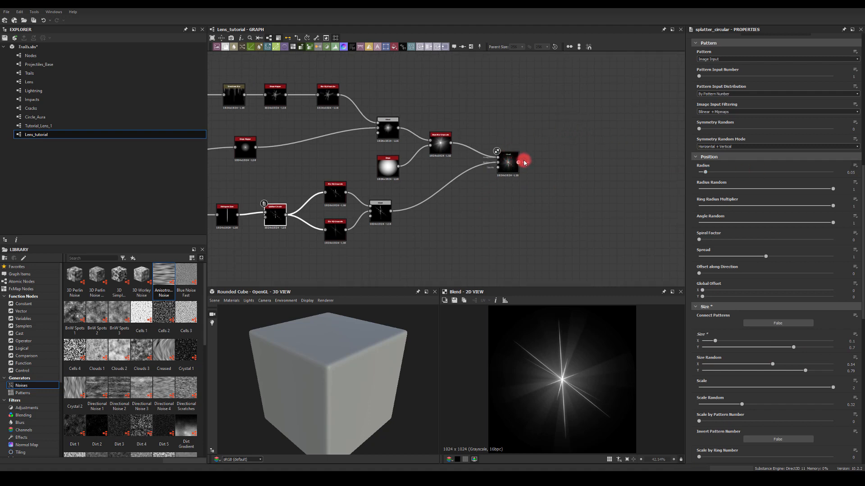
{"action": "left_click_drag", "start_coordinate": [524, 163], "coordinate": [579, 135]}
{"action": "type", "text": "bl"}
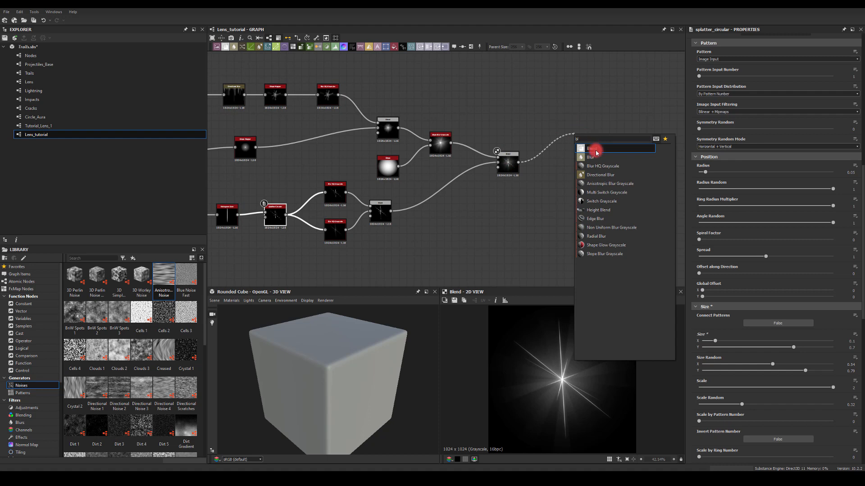
{"action": "left_click", "coordinate": [596, 153]}
- Add a Shape node above the graph's last nodes and set its pattern to Waves
{"action": "key", "text": "space"}
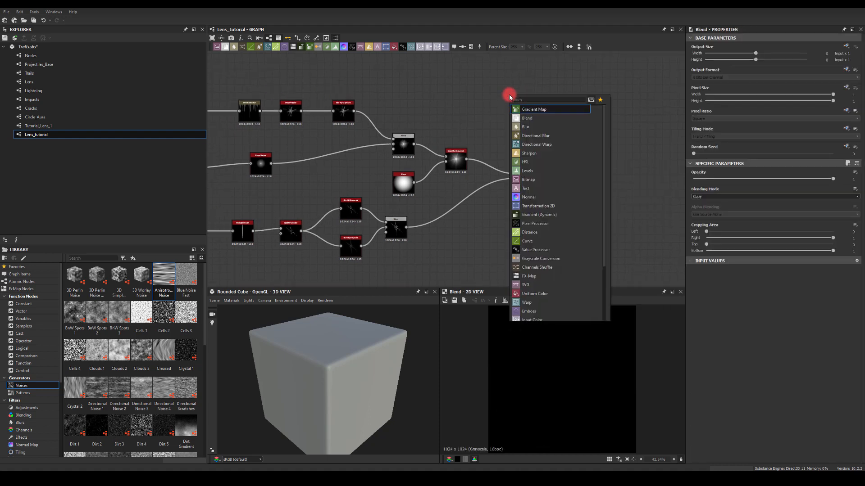
{"action": "type", "text": "sha"}
{"action": "left_click", "coordinate": [526, 118]}
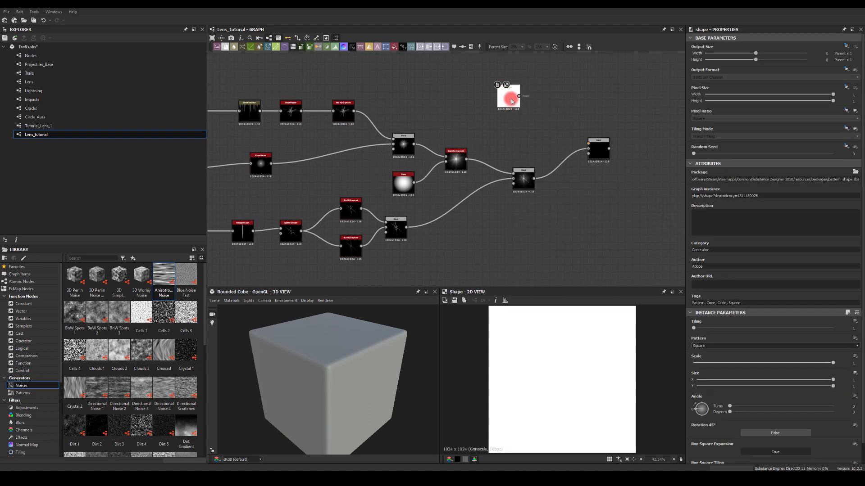
{"action": "left_click", "coordinate": [705, 345]}
{"action": "left_click", "coordinate": [709, 380]}
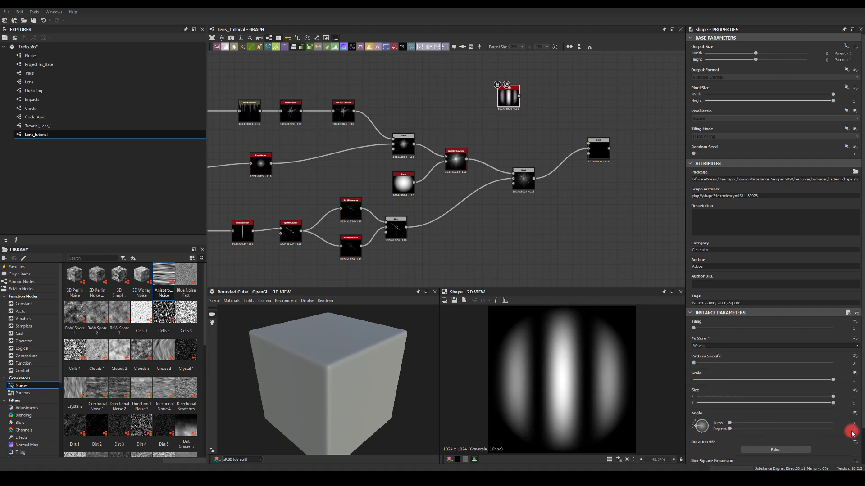
- Rotate the Waves Shape by 90 degrees and reduce its Size X to 0.03 for a thin horizontal streak
{"action": "type", "text": "90"}
{"action": "key", "text": "Return"}
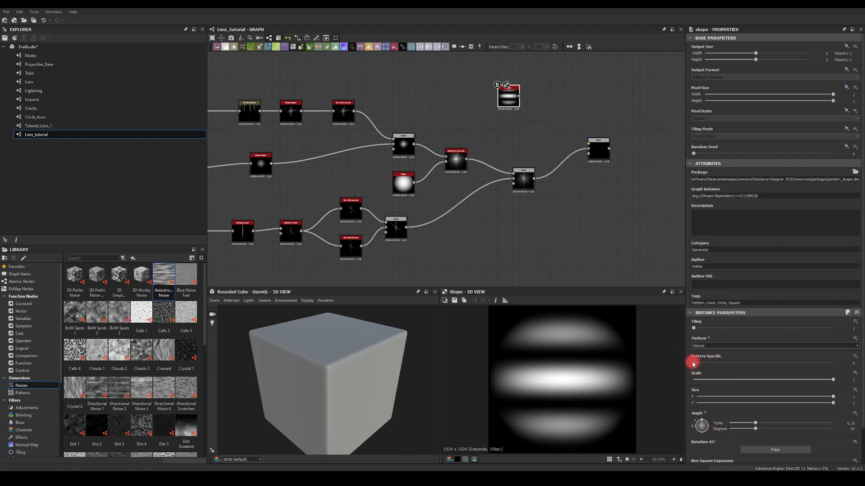
{"action": "left_click_drag", "start_coordinate": [814, 385], "coordinate": [702, 396]}
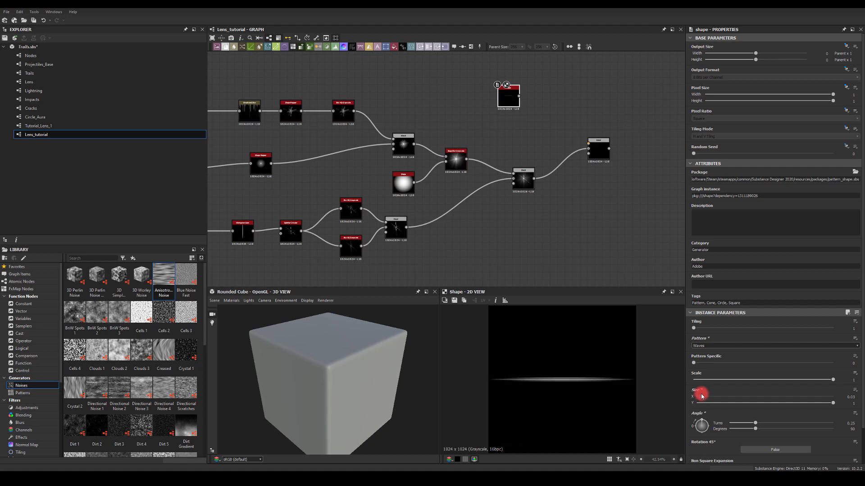
- Connect the Waves Shape to the new Blend's Foreground input and set the blending mode to Max (Lighten)
{"action": "left_click_drag", "start_coordinate": [523, 108], "coordinate": [588, 144]}
{"action": "left_click", "coordinate": [600, 149]}
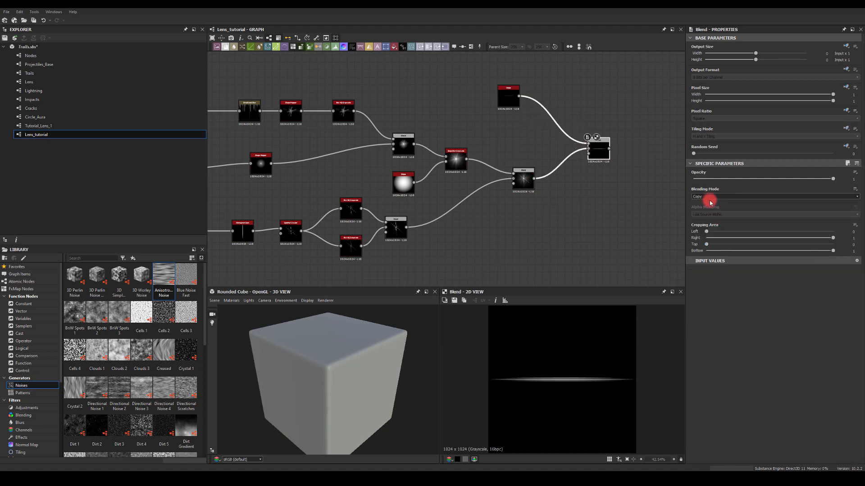
{"action": "left_click", "coordinate": [708, 197]}
{"action": "left_click", "coordinate": [708, 199]}
{"action": "left_click", "coordinate": [709, 196]}
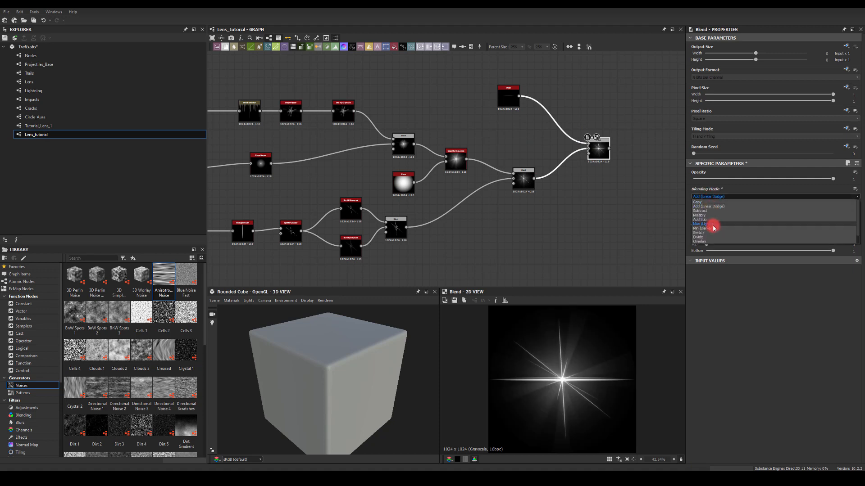
{"action": "left_click", "coordinate": [711, 225]}
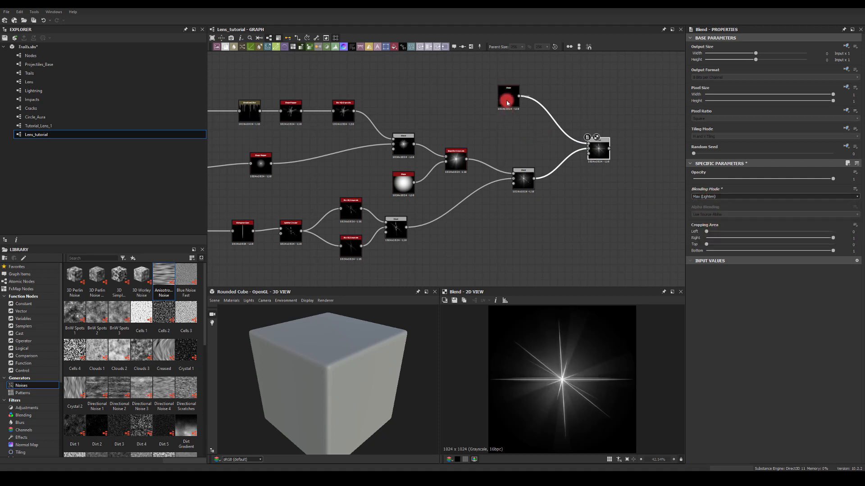
- Insert a Blur HQ Grayscale node between the Waves Shape and the last Blend
{"action": "left_click_drag", "start_coordinate": [508, 97], "coordinate": [589, 144]}
{"action": "type", "text": "bl"}
{"action": "left_click", "coordinate": [527, 136]}
{"action": "left_click", "coordinate": [510, 108]}
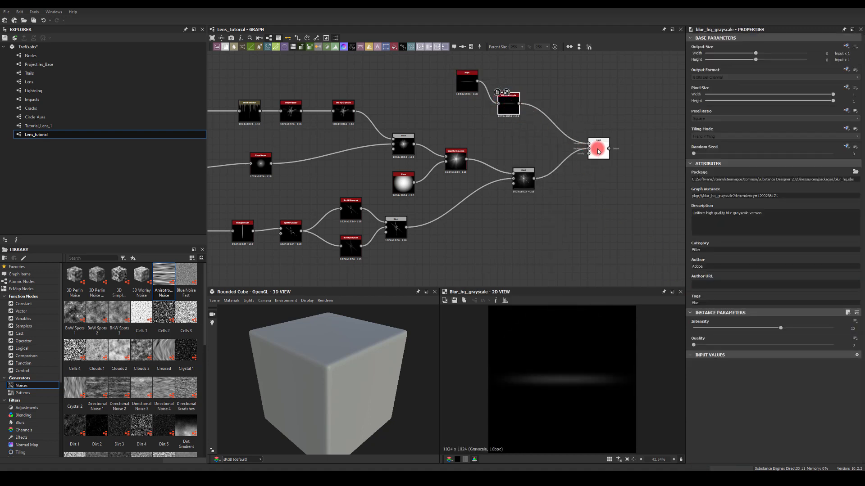
- Preview the last Blend and set the streak's Blur HQ Grayscale to Intensity about 3.4 and Quality 1
{"action": "double_click", "coordinate": [597, 150]}
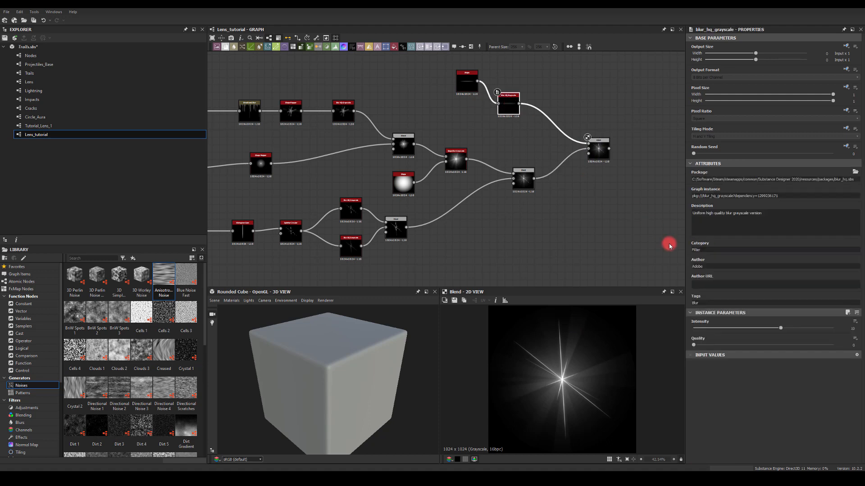
{"action": "left_click_drag", "start_coordinate": [780, 330], "coordinate": [755, 345]}
{"action": "left_click", "coordinate": [696, 345]}
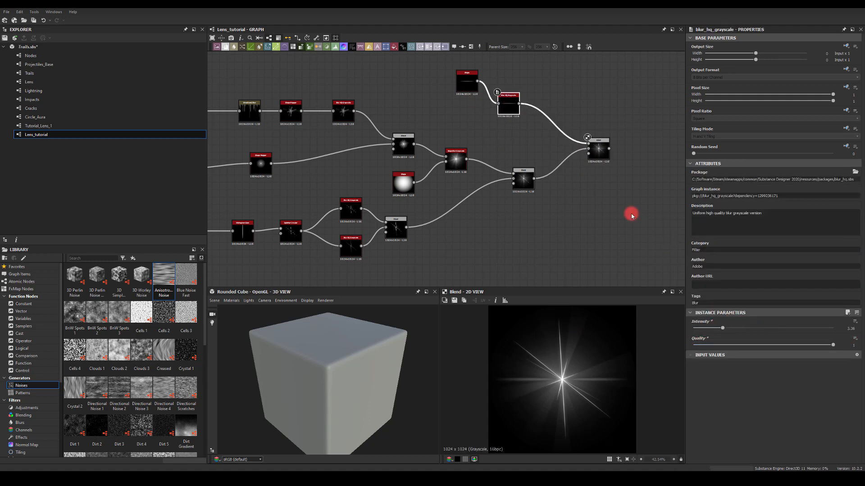
- Set the last Blend's mode to Add (Linear Dodge) and the streak blur's Intensity to about 1.5
{"action": "left_click", "coordinate": [598, 147]}
{"action": "left_click", "coordinate": [705, 196]}
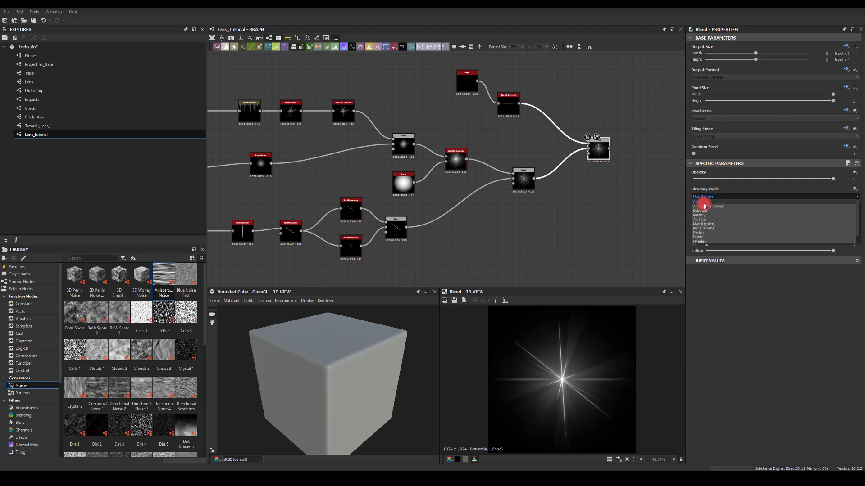
{"action": "left_click", "coordinate": [701, 204]}
{"action": "left_click", "coordinate": [506, 101]}
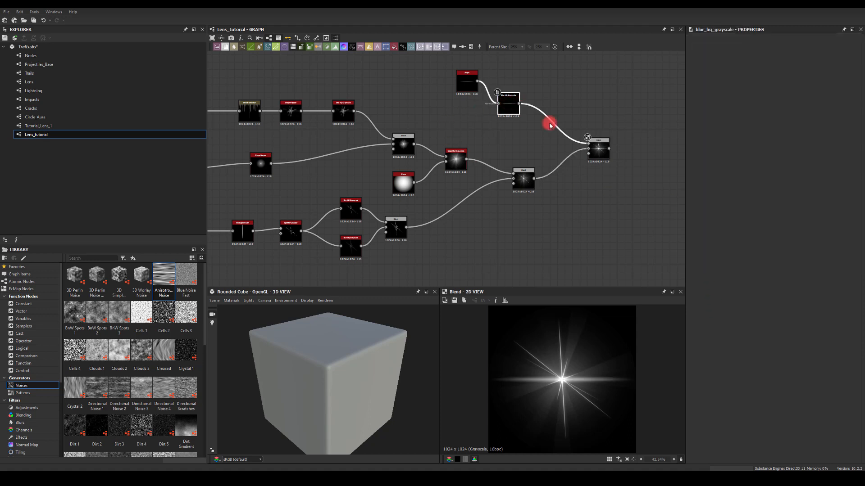
{"action": "mouse_move", "coordinate": [720, 330]}
{"action": "left_mouse_down"}
{"action": "mouse_move", "coordinate": [687, 329]}
{"action": "mouse_move", "coordinate": [704, 330]}
{"action": "left_mouse_up"}
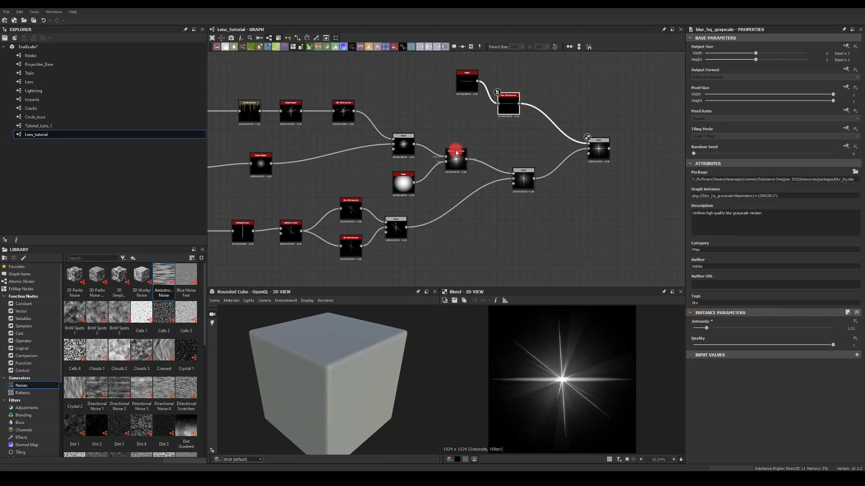
- Set the Waves Shape's Size to 0.02 in X and 0.79 in Y, and the last Blend's Opacity to about 0.49
{"action": "left_click", "coordinate": [466, 80]}
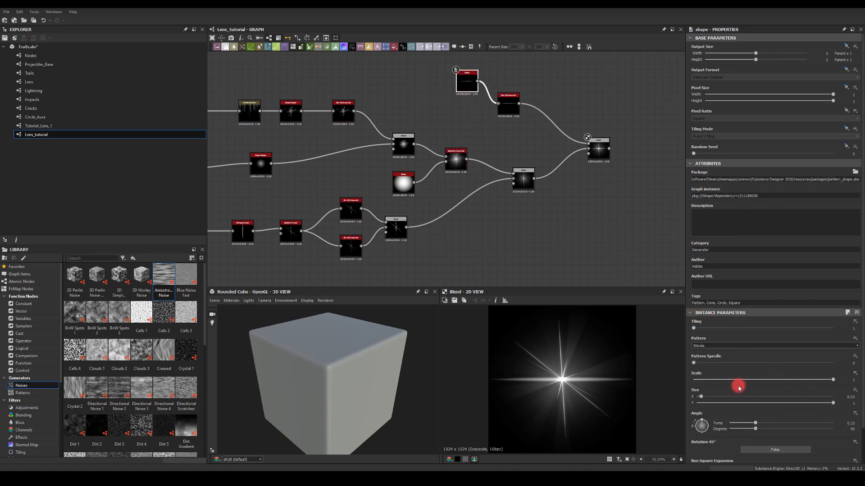
{"action": "left_click_drag", "start_coordinate": [700, 398], "coordinate": [699, 399]}
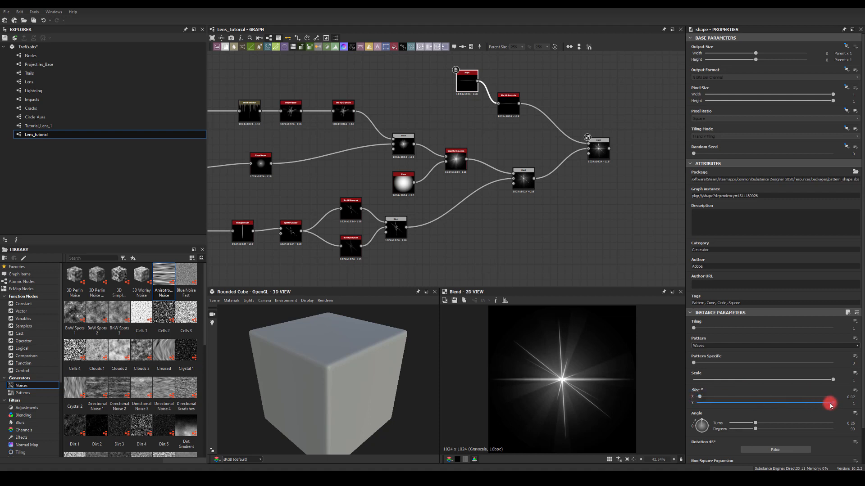
{"action": "left_click_drag", "start_coordinate": [831, 405], "coordinate": [804, 403]}
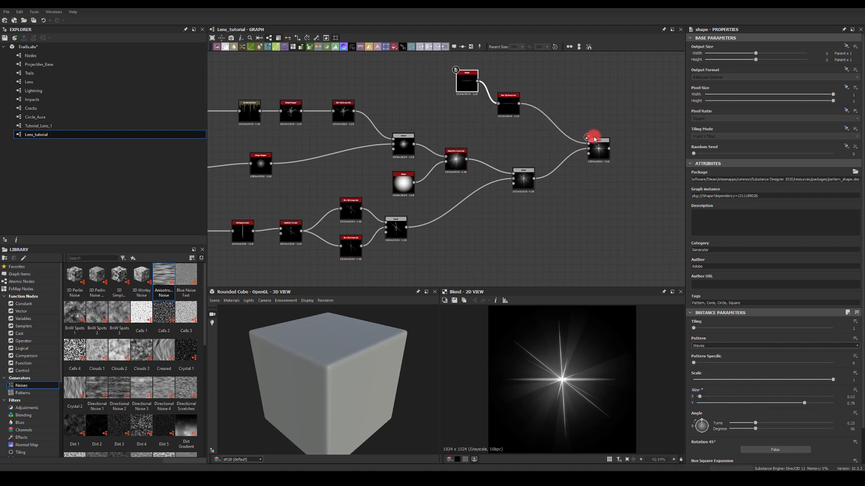
{"action": "left_click", "coordinate": [594, 138]}
{"action": "left_click_drag", "start_coordinate": [808, 184], "coordinate": [761, 182]}
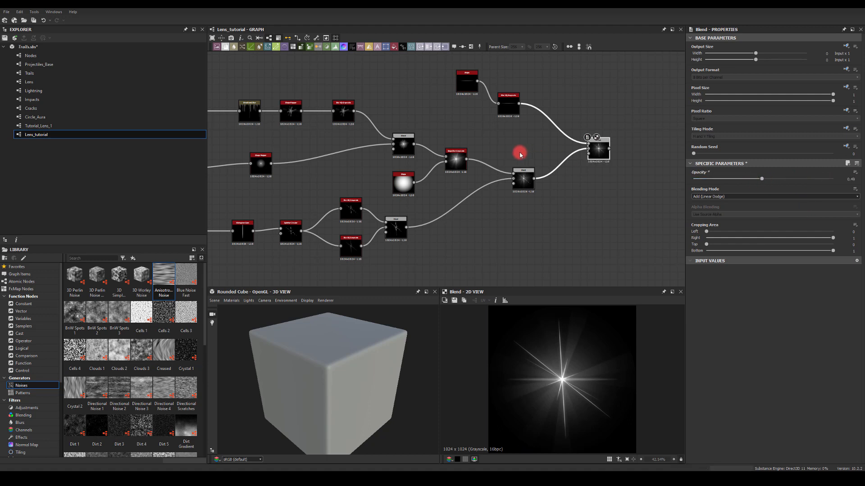
- Try a Pattern Specific value of 0.1 on the Waves Shape and an Intensity of 0 on its blur
{"action": "left_click", "coordinate": [454, 80]}
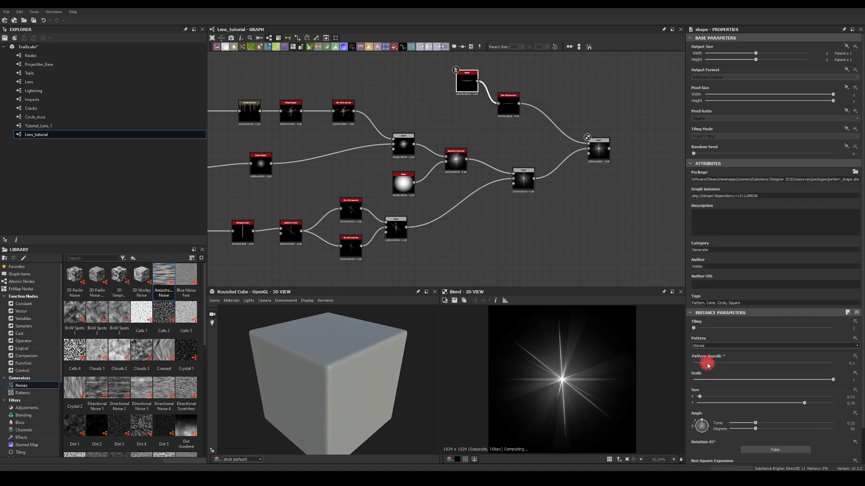
{"action": "left_click_drag", "start_coordinate": [499, 104], "coordinate": [555, 178]}
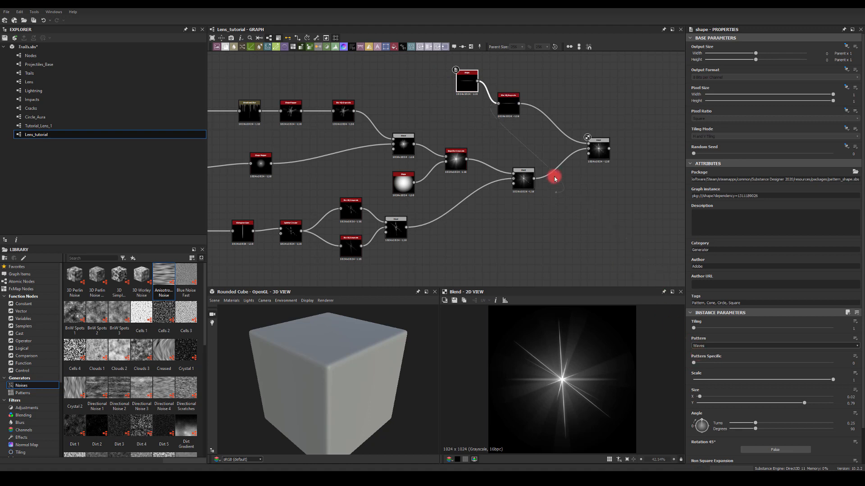
{"action": "left_click", "coordinate": [512, 113]}
{"action": "left_click_drag", "start_coordinate": [706, 328], "coordinate": [678, 327]}
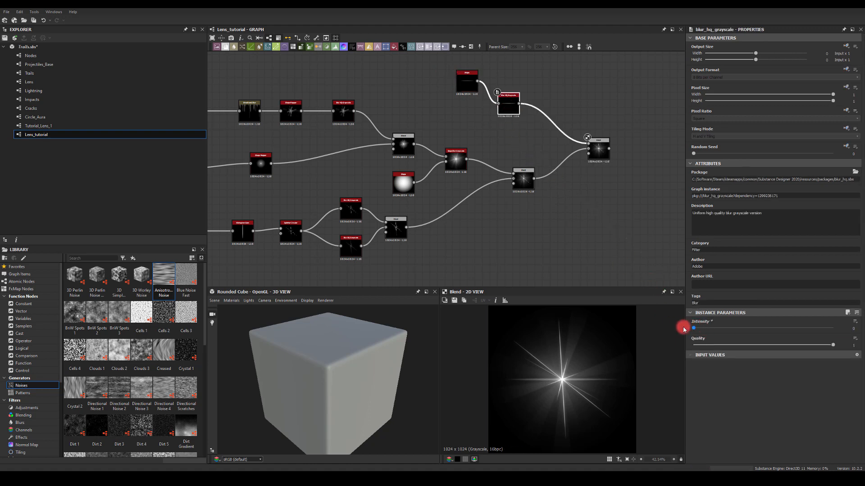
- Try a Size X of 0.04 on the Waves Shape with a blur Intensity of about 1.2
{"action": "left_click", "coordinate": [461, 81]}
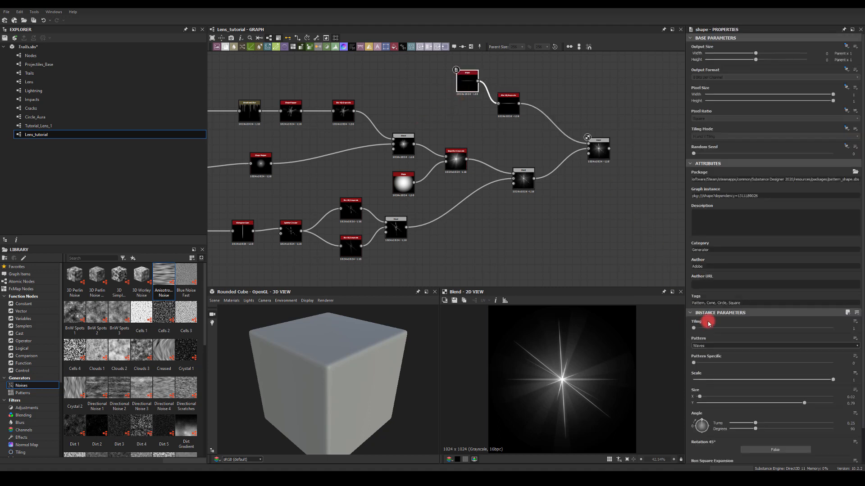
{"action": "left_click_drag", "start_coordinate": [710, 397], "coordinate": [703, 396]}
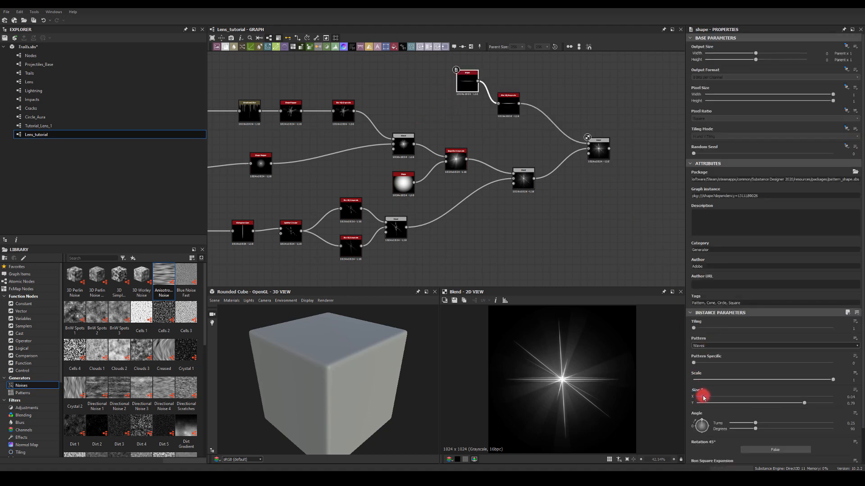
{"action": "left_click", "coordinate": [507, 103]}
{"action": "left_click_drag", "start_coordinate": [694, 332], "coordinate": [713, 328]}
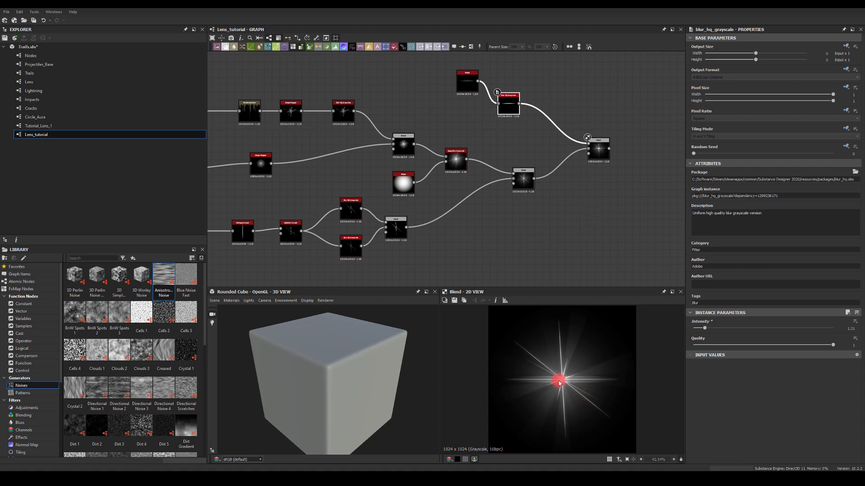
- Set the Waves Shape's Size X to 0.03 and its Blur HQ Grayscale's Intensity to about 5.41
{"action": "left_click", "coordinate": [468, 82]}
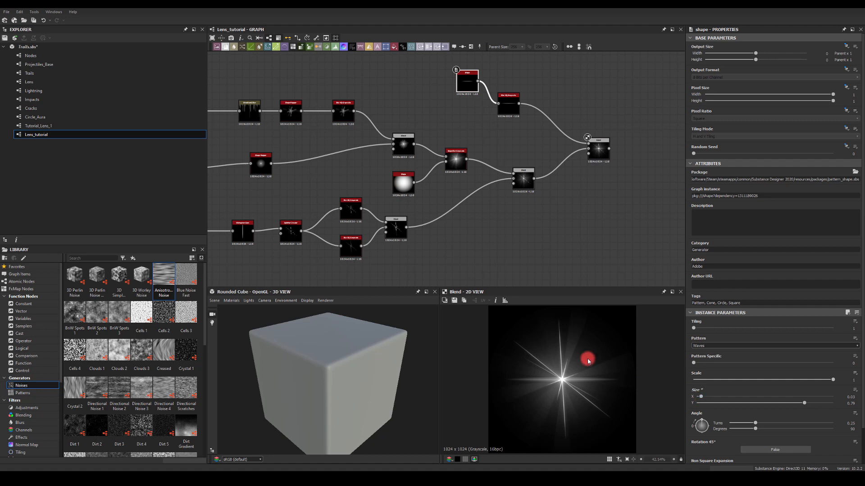
{"action": "left_click", "coordinate": [508, 104]}
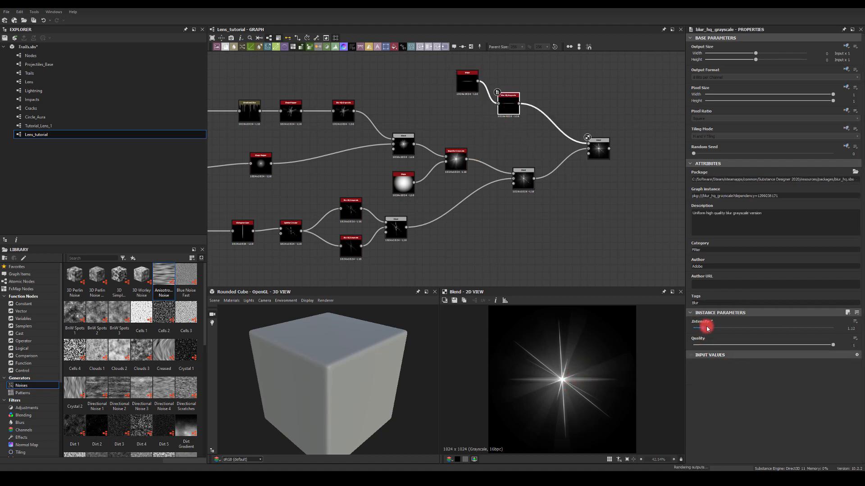
{"action": "left_click_drag", "start_coordinate": [707, 328], "coordinate": [743, 330]}
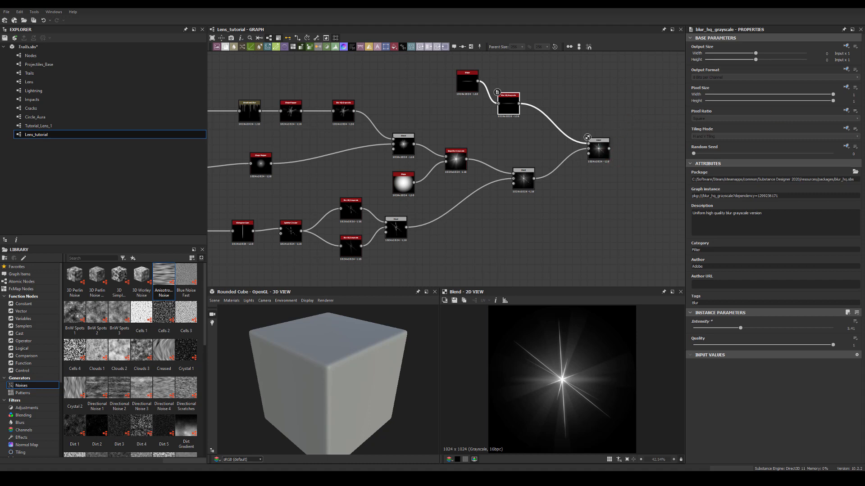
- Add a Warp node fed by the Blend that combines the glowing burst with the scattered rays
{"action": "middle_click_drag", "start_coordinate": [594, 204], "coordinate": [540, 178]}
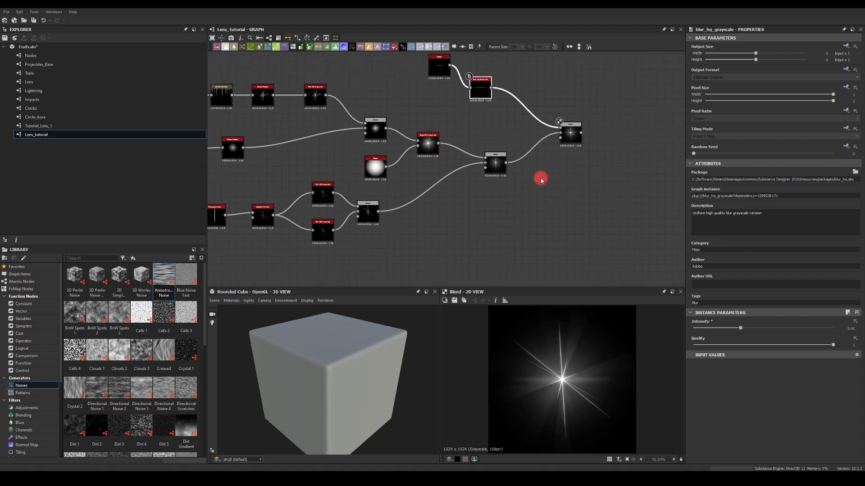
{"action": "left_click_drag", "start_coordinate": [507, 165], "coordinate": [594, 218]}
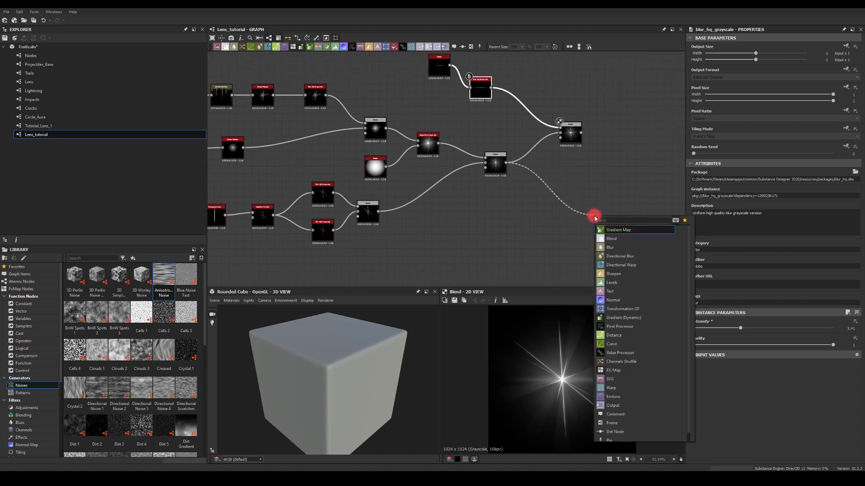
{"action": "type", "text": "wa"}
{"action": "left_click", "coordinate": [608, 230]}
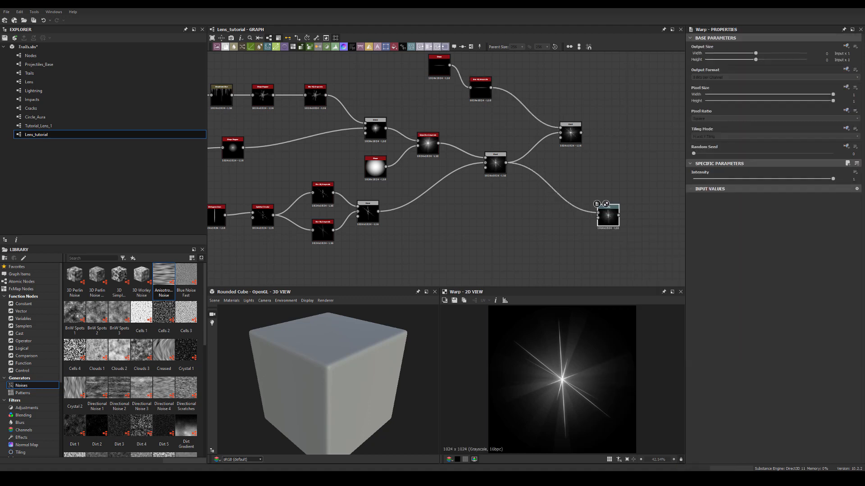
- Add a Perlin Noise node, connect it to the Warp's second input, and place it below and before the Warp
{"action": "key", "text": "space"}
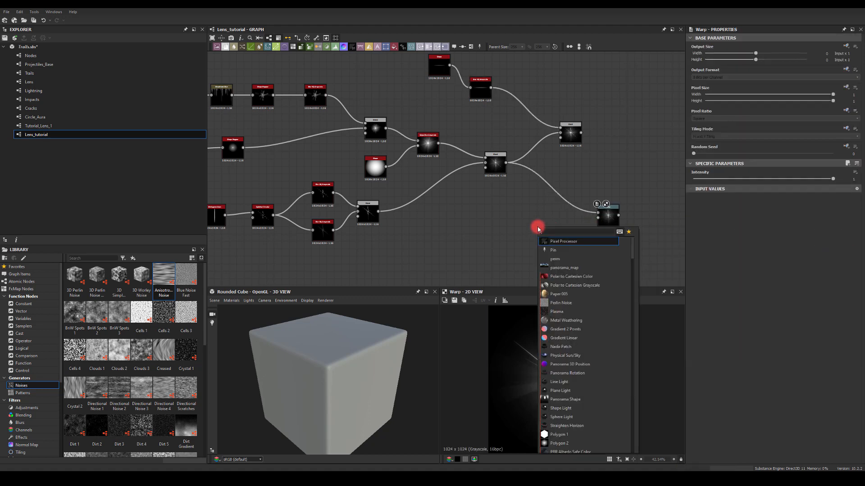
{"action": "type", "text": "PERLI"}
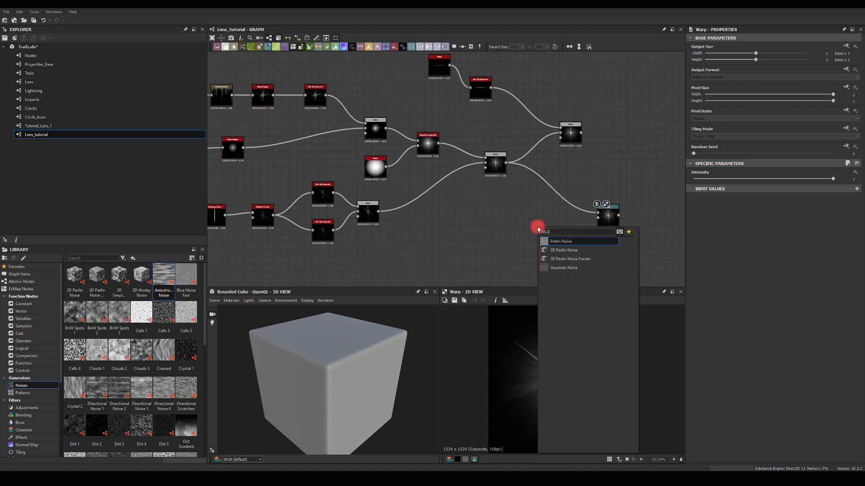
{"action": "left_click", "coordinate": [556, 246]}
{"action": "left_click_drag", "start_coordinate": [551, 230], "coordinate": [608, 217]}
{"action": "left_click_drag", "start_coordinate": [540, 230], "coordinate": [525, 249]}
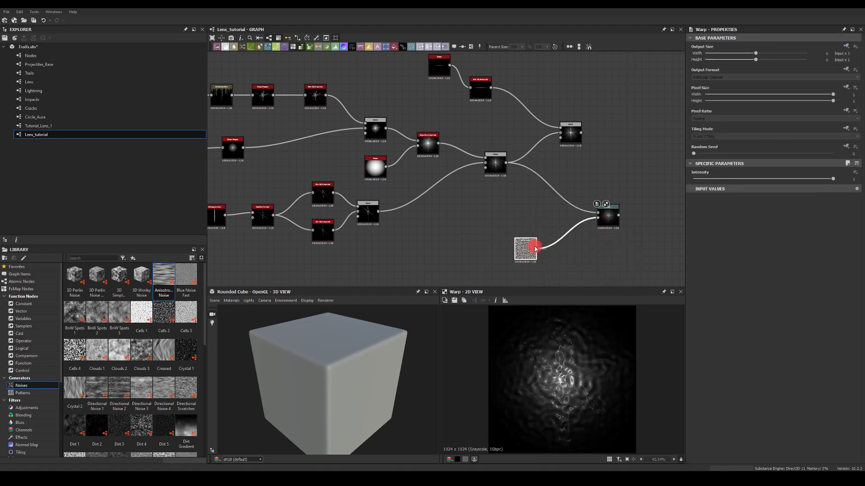
- Set the Perlin Noise's Scale to 6 and Disorder to about 0.44, and the Warp's Intensity to 10
{"action": "left_click_drag", "start_coordinate": [704, 328], "coordinate": [755, 345]}
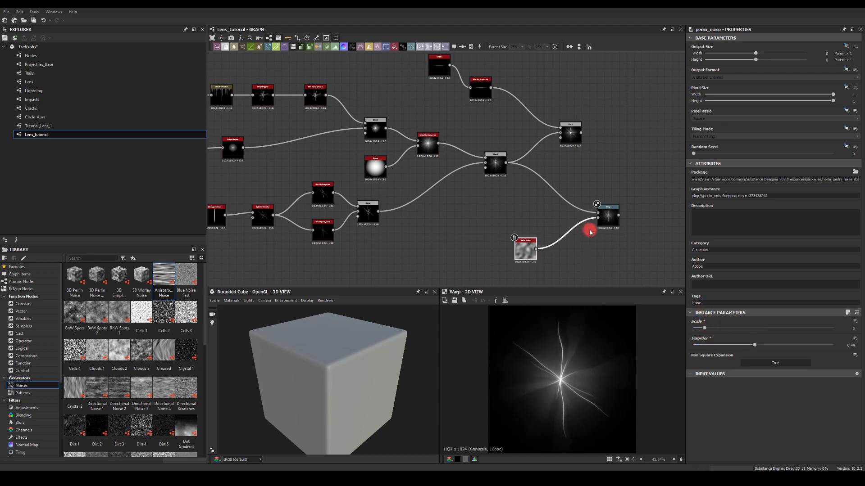
{"action": "left_click", "coordinate": [603, 222]}
{"action": "left_click_drag", "start_coordinate": [849, 179], "coordinate": [862, 180]}
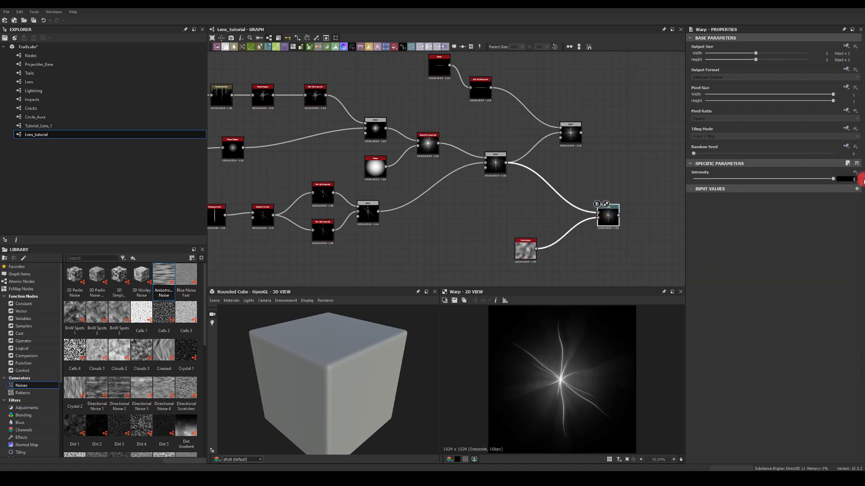
{"action": "type", "text": "10"}
{"action": "key", "text": "Return"}
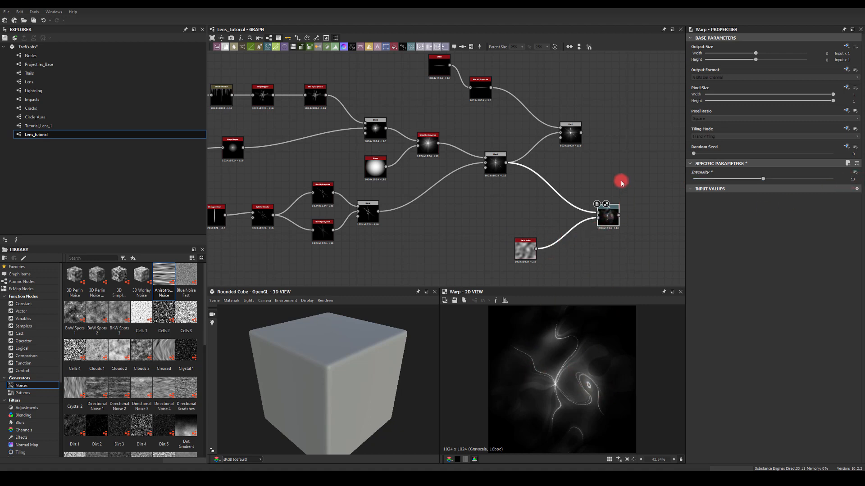
- Add a Blend node fed by the Warp's output
{"action": "middle_click_drag", "start_coordinate": [621, 182], "coordinate": [485, 159]}
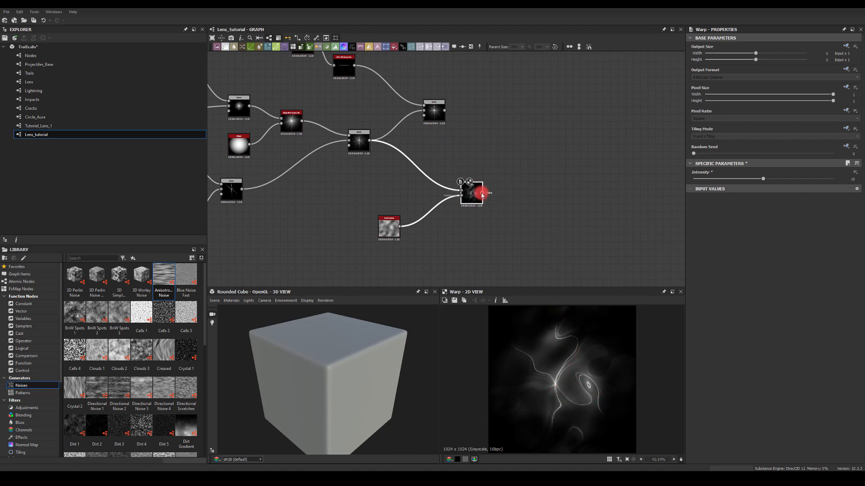
{"action": "left_click_drag", "start_coordinate": [482, 192], "coordinate": [533, 162]}
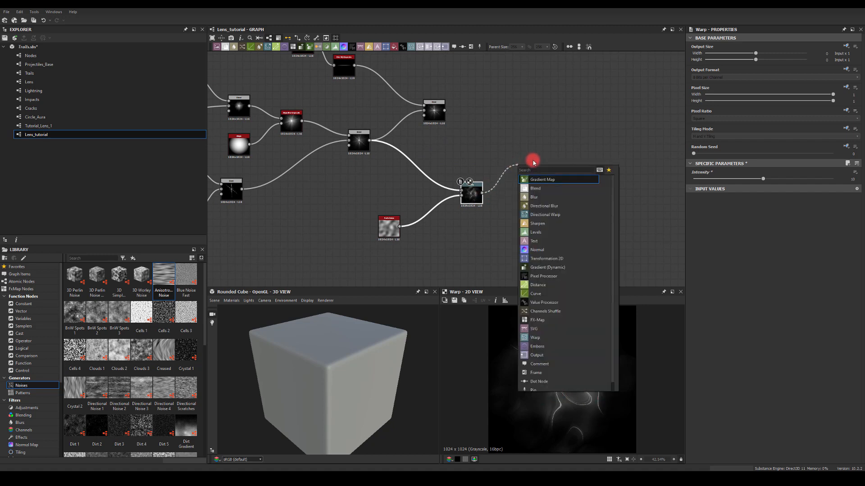
{"action": "type", "text": "ble"}
{"action": "key", "text": "Return"}
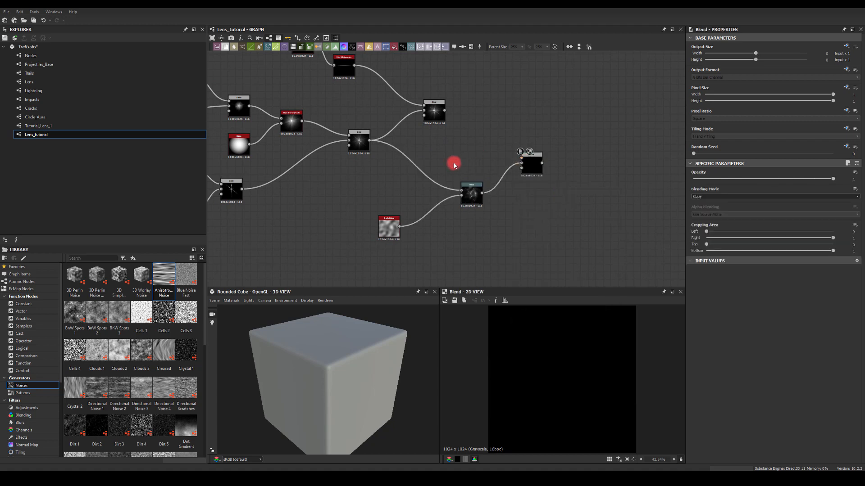
- Add a Shape node and connect it to the foreground input of the Blend after the Warp
{"action": "key", "text": "space"}
{"action": "type", "text": "sha"}
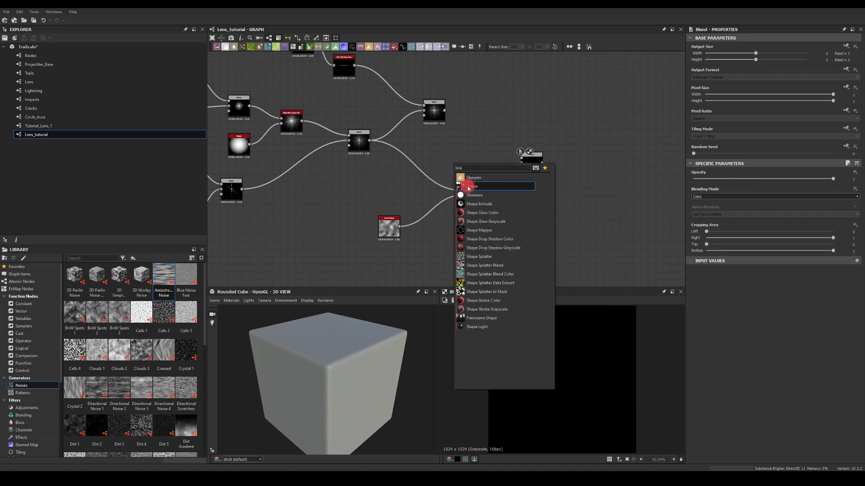
{"action": "left_click", "coordinate": [469, 188]}
{"action": "left_click_drag", "start_coordinate": [467, 163], "coordinate": [521, 158]}
{"action": "left_click", "coordinate": [533, 164]}
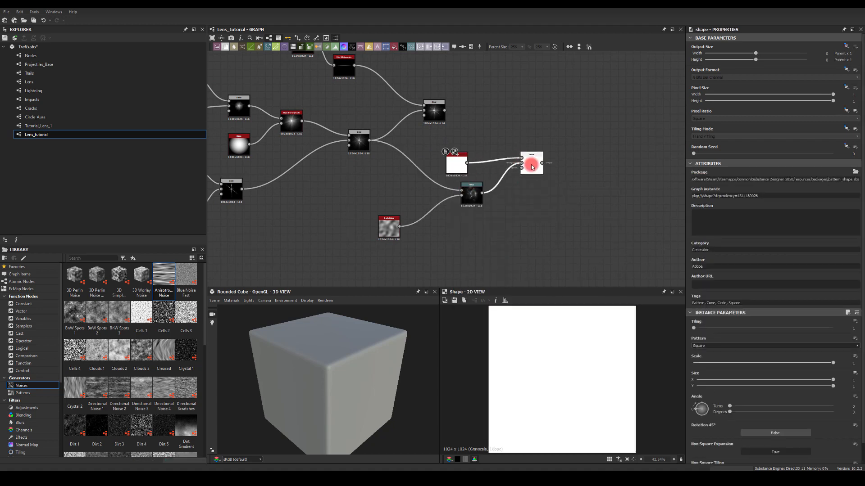
- Swap the Blend's inputs so the Warp feeds its foreground and the new Shape feeds its background
{"action": "left_click", "coordinate": [457, 163]}
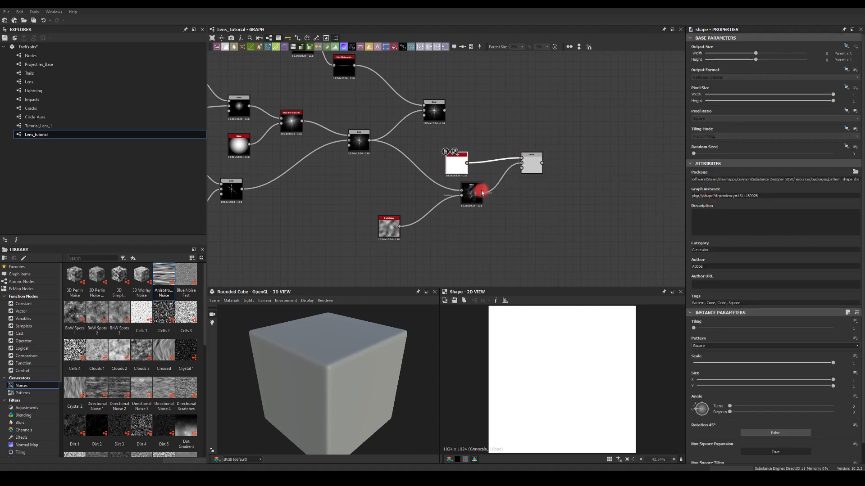
{"action": "left_click_drag", "start_coordinate": [481, 193], "coordinate": [521, 158]}
{"action": "left_click_drag", "start_coordinate": [467, 163], "coordinate": [521, 163]}
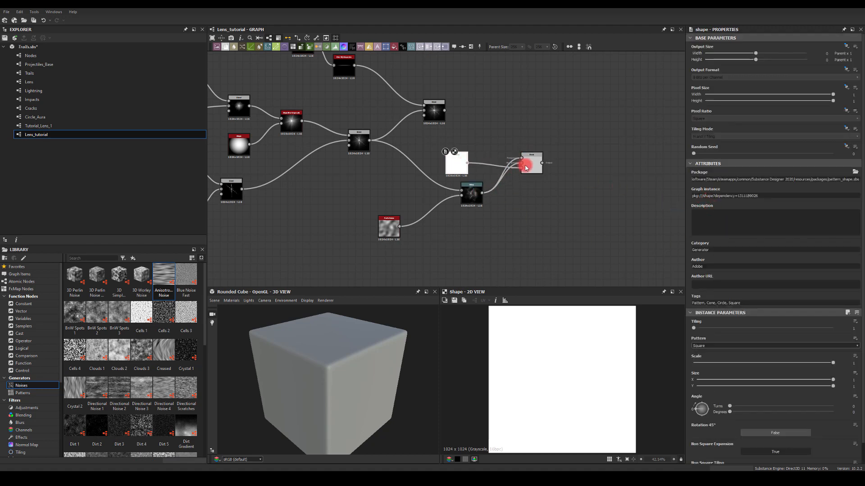
{"action": "left_click", "coordinate": [528, 166]}
{"action": "left_click", "coordinate": [462, 167]}
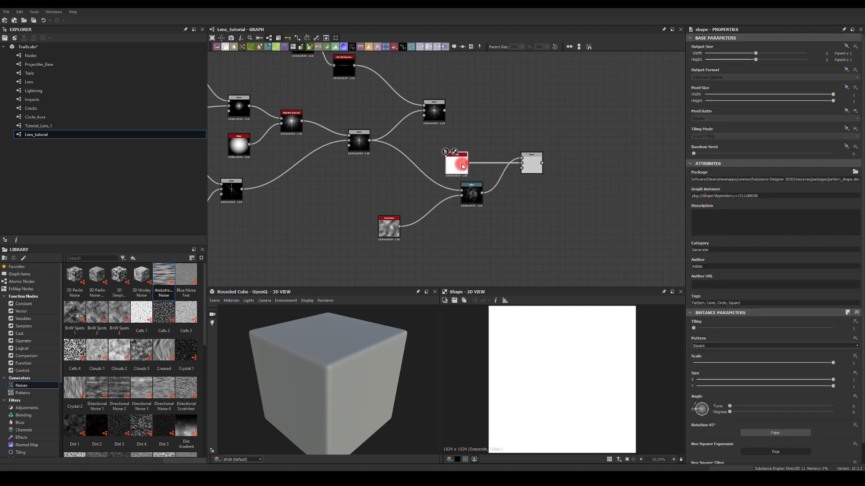
- Set the new Shape's Pattern to Paraboloid and its Blend's Blending Mode to Multiply
{"action": "left_click", "coordinate": [703, 345]}
{"action": "left_click", "coordinate": [702, 356]}
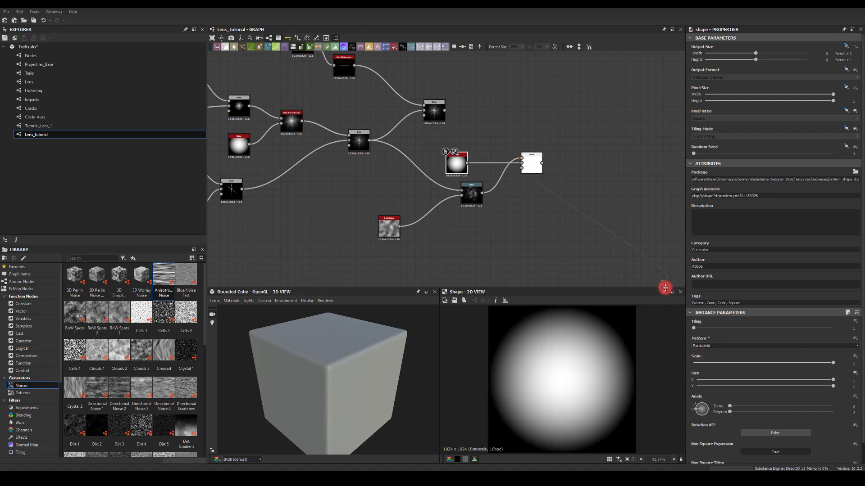
{"action": "left_click", "coordinate": [536, 165]}
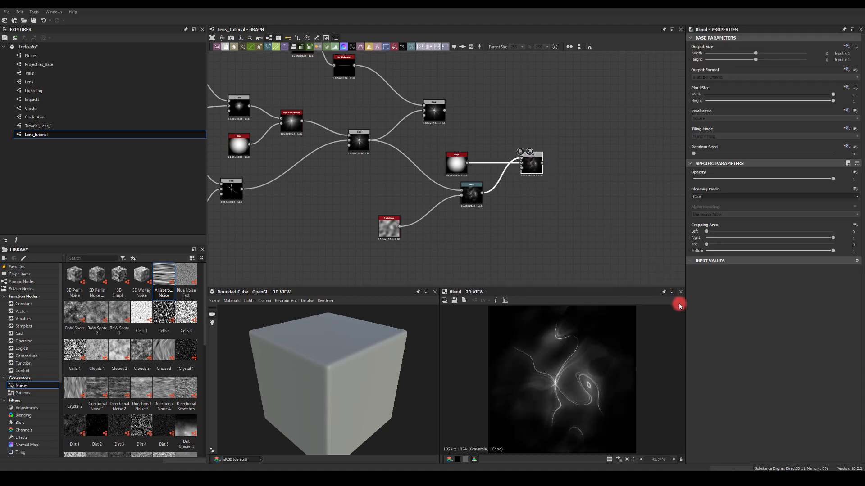
{"action": "left_click", "coordinate": [704, 198]}
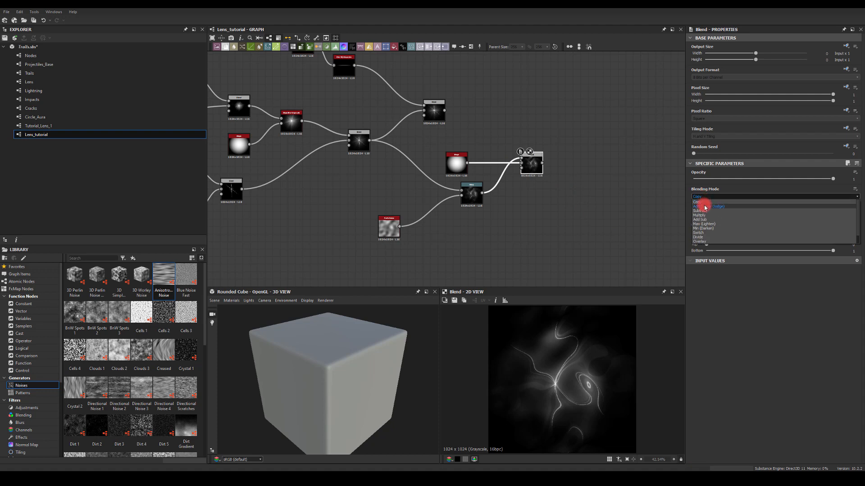
{"action": "left_click", "coordinate": [699, 215]}
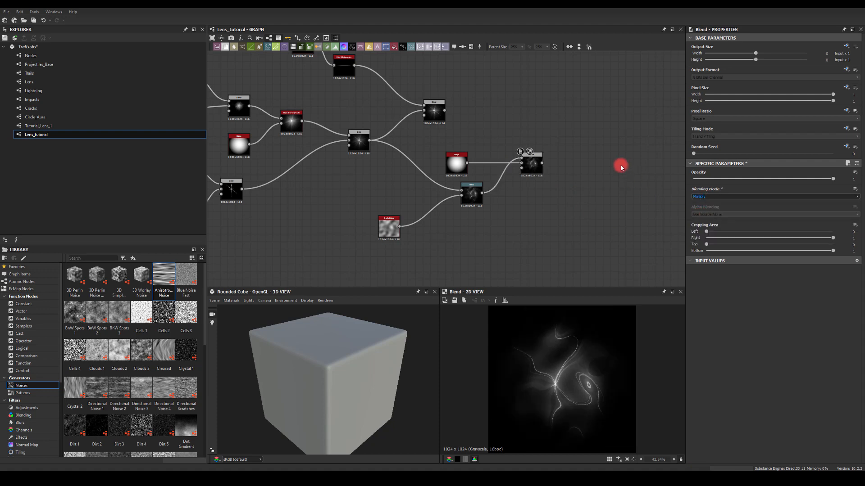
- Add a Blur HQ Grayscale after the Multiply Blend, with Quality 1 and Intensity about 0.58
{"action": "left_click_drag", "start_coordinate": [539, 204], "coordinate": [594, 208]}
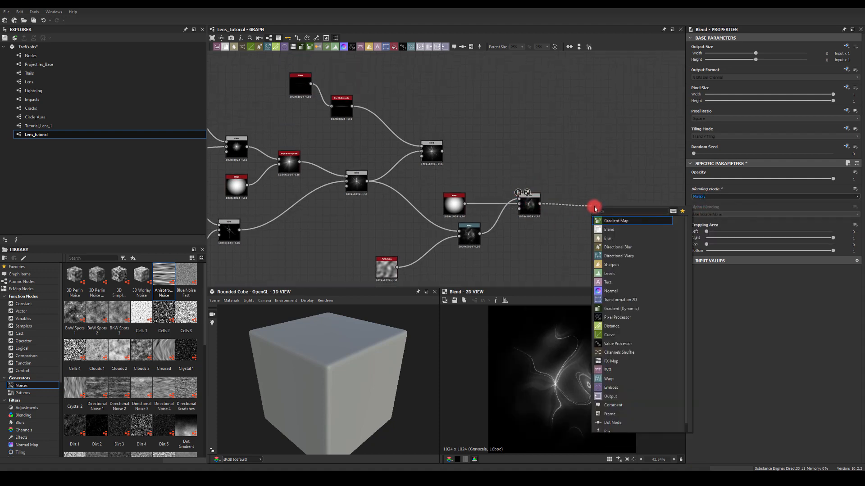
{"action": "type", "text": "bl"}
{"action": "left_click", "coordinate": [611, 238]}
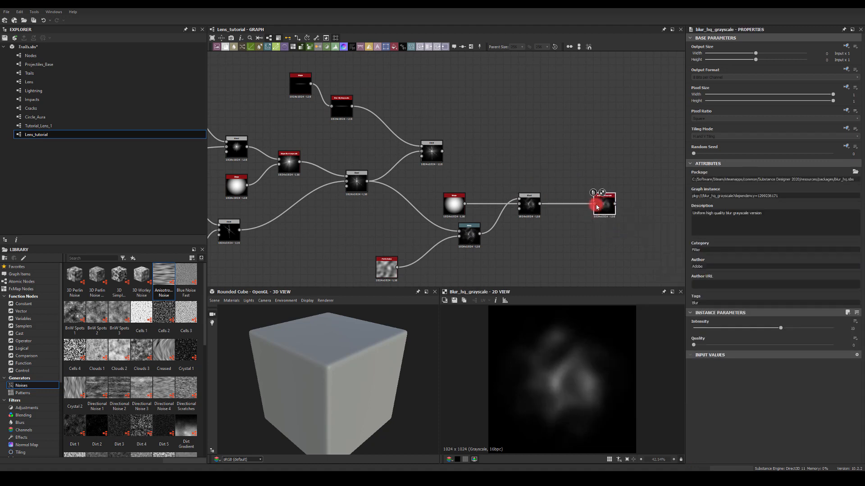
{"action": "left_click", "coordinate": [745, 328]}
{"action": "left_click_drag", "start_coordinate": [752, 329], "coordinate": [699, 330]}
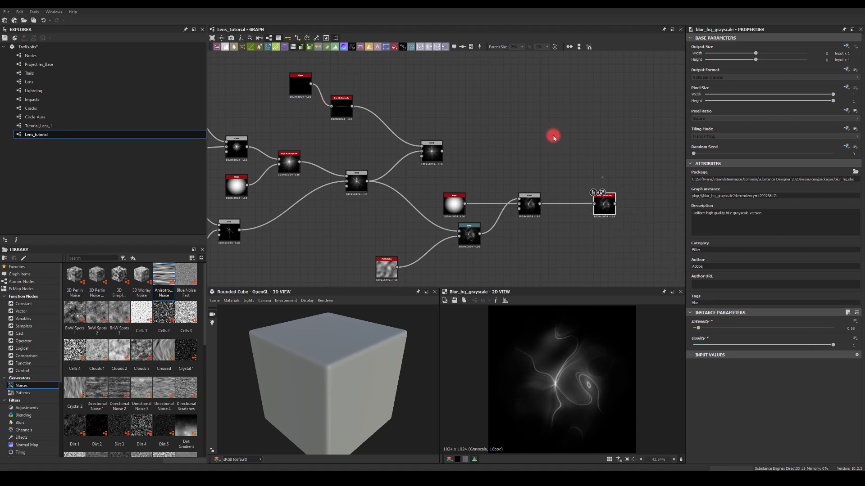
- Move the streak's Blend further along the graph and add a new Blend combining it with the blurred warp branch
{"action": "left_click_drag", "start_coordinate": [436, 148], "coordinate": [575, 109]}
{"action": "left_click_drag", "start_coordinate": [581, 114], "coordinate": [644, 147]}
{"action": "type", "text": "ble"}
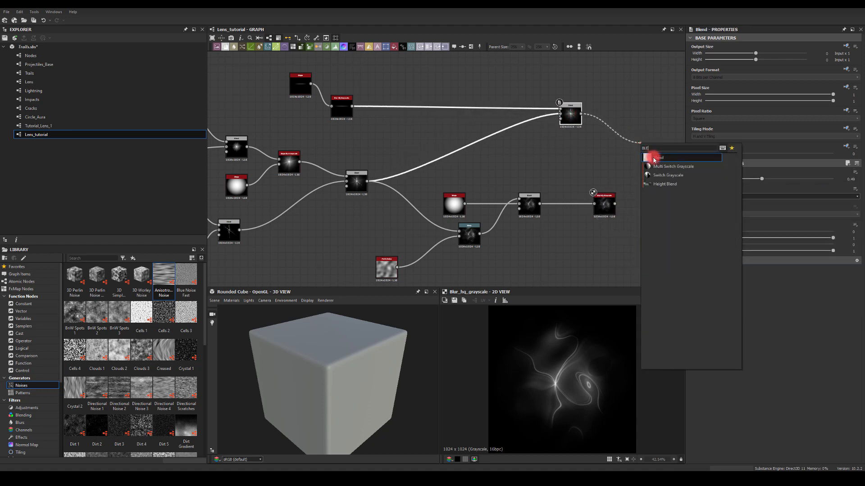
{"action": "left_click", "coordinate": [653, 158]}
{"action": "left_click_drag", "start_coordinate": [614, 204], "coordinate": [639, 142]}
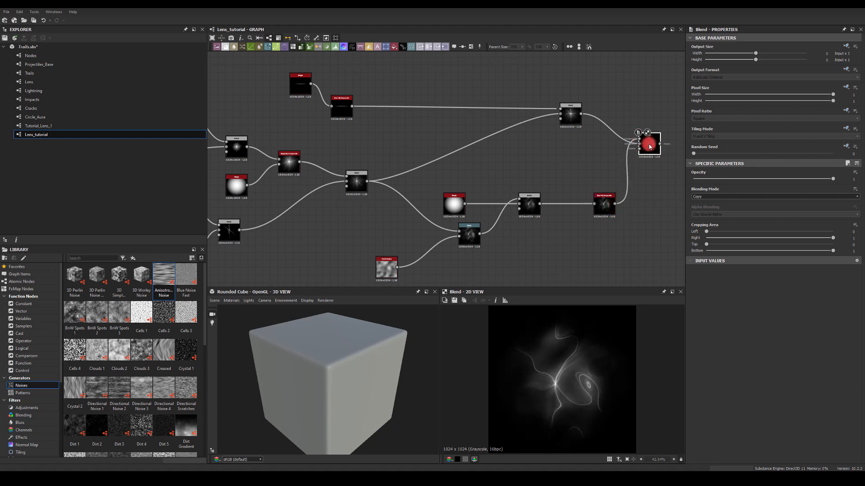
- Set the final Blend's Blending Mode to Max (Lighten) and its Opacity to about 0.14
{"action": "left_click", "coordinate": [702, 198]}
{"action": "left_click", "coordinate": [702, 208]}
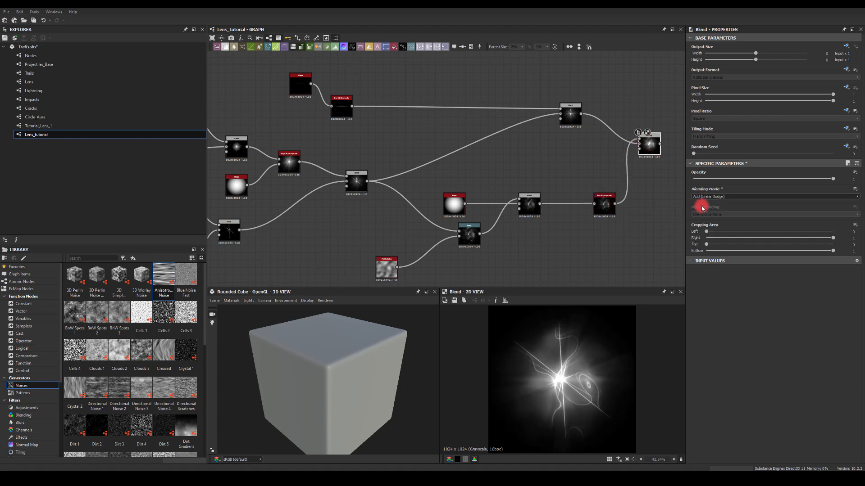
{"action": "left_click", "coordinate": [712, 197]}
{"action": "left_click", "coordinate": [700, 213]}
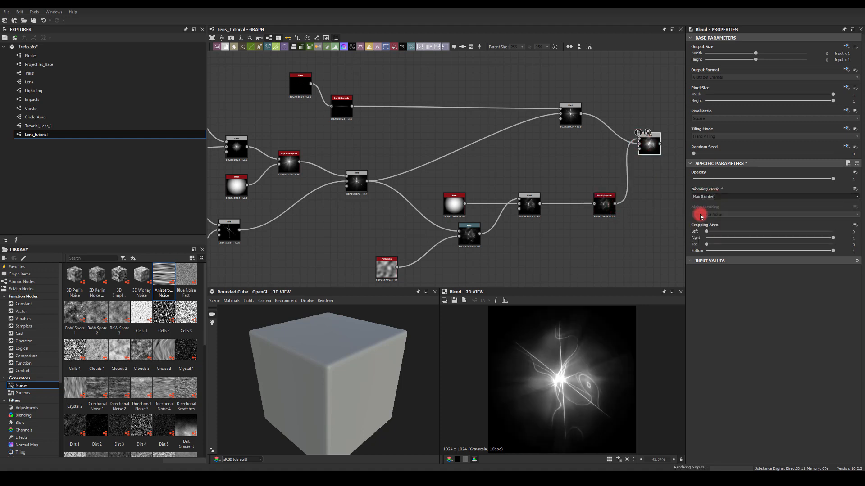
{"action": "left_click_drag", "start_coordinate": [753, 180], "coordinate": [677, 181]}
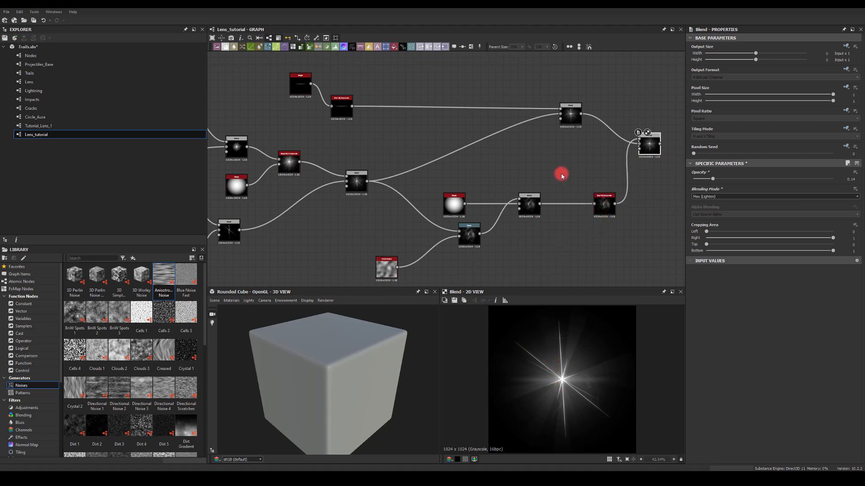
- Slightly raise the warp branch's blur Intensity and set the final Blend's Opacity to about 0.13
{"action": "middle_click_drag", "start_coordinate": [532, 169], "coordinate": [509, 165]}
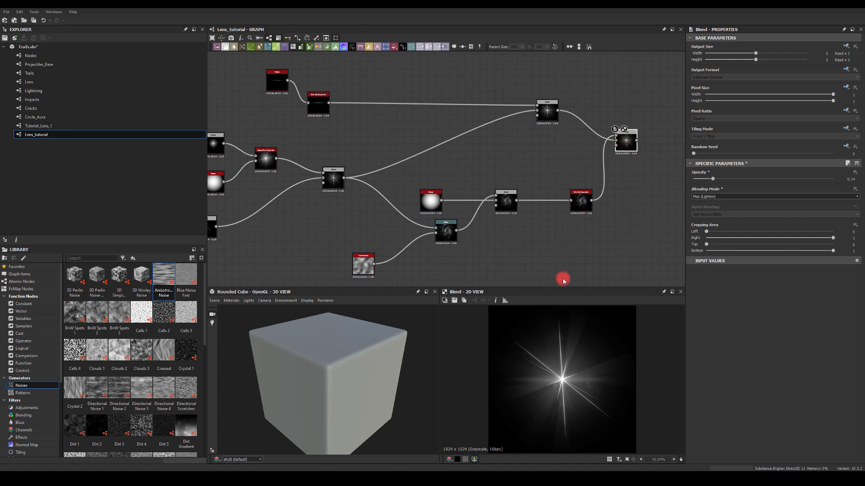
{"action": "scroll", "coordinate": [561, 346], "scroll_direction": "down", "scroll_amount": 1}
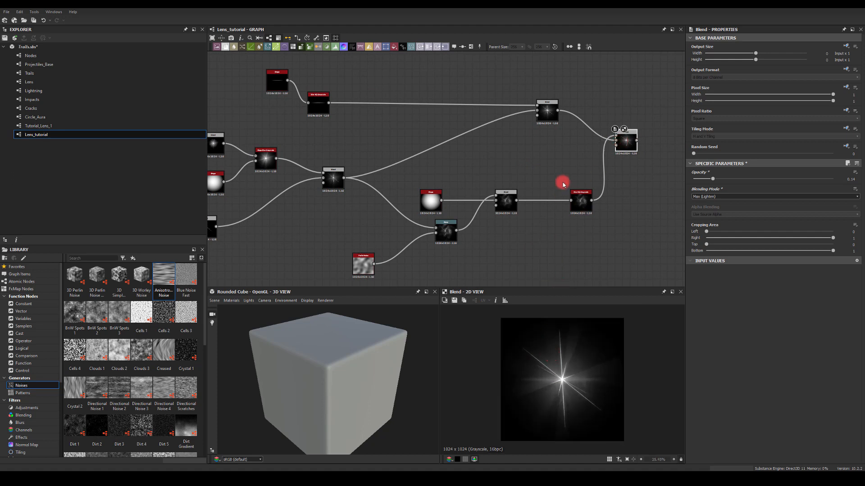
{"action": "left_click", "coordinate": [578, 201]}
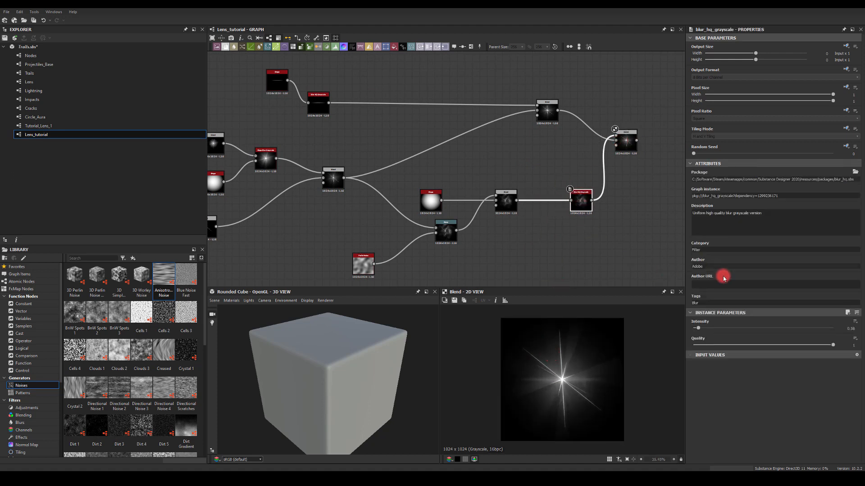
{"action": "mouse_move", "coordinate": [698, 329]}
{"action": "left_mouse_down"}
{"action": "mouse_move", "coordinate": [682, 332]}
{"action": "mouse_move", "coordinate": [748, 328]}
{"action": "mouse_move", "coordinate": [700, 329]}
{"action": "left_mouse_up"}
{"action": "left_click", "coordinate": [625, 140]}
{"action": "left_click", "coordinate": [713, 179]}
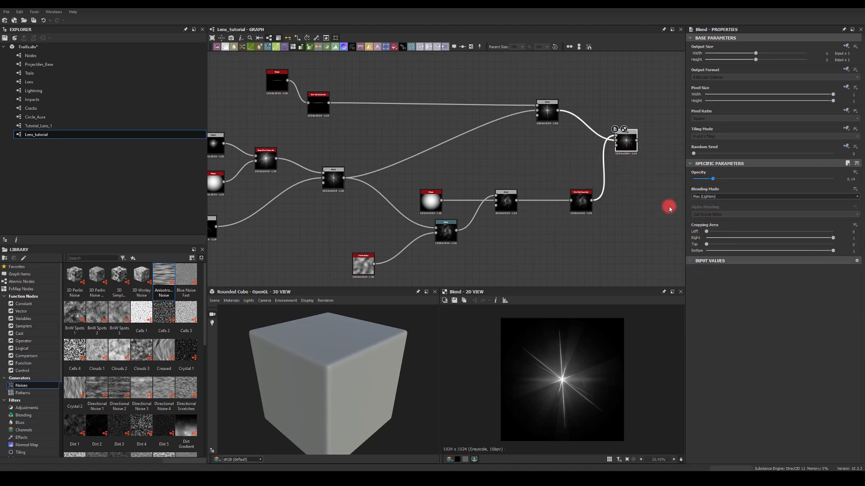
{"action": "mouse_move", "coordinate": [712, 179]}
{"action": "left_mouse_down"}
{"action": "mouse_move", "coordinate": [660, 176]}
{"action": "mouse_move", "coordinate": [723, 174]}
{"action": "mouse_move", "coordinate": [702, 174]}
{"action": "mouse_move", "coordinate": [712, 178]}
{"action": "left_mouse_up"}
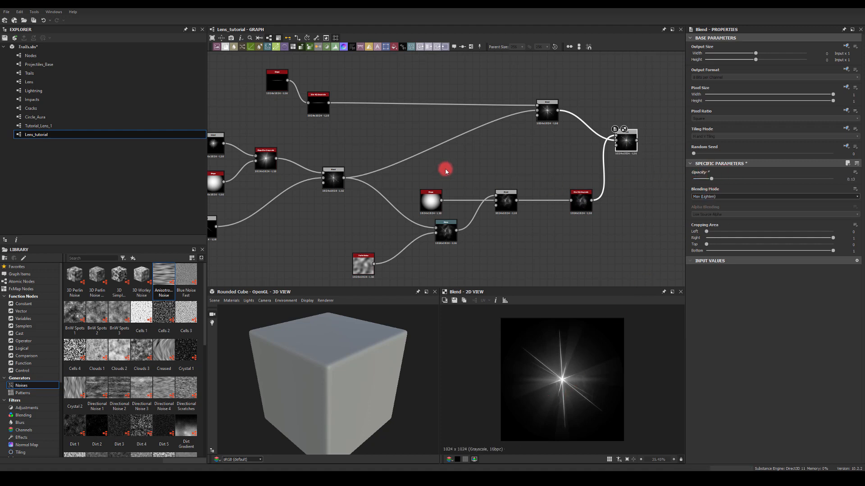
{"action": "middle_click_drag", "start_coordinate": [445, 168], "coordinate": [531, 168]}
{"action": "middle_click_drag", "start_coordinate": [302, 159], "coordinate": [532, 133]}
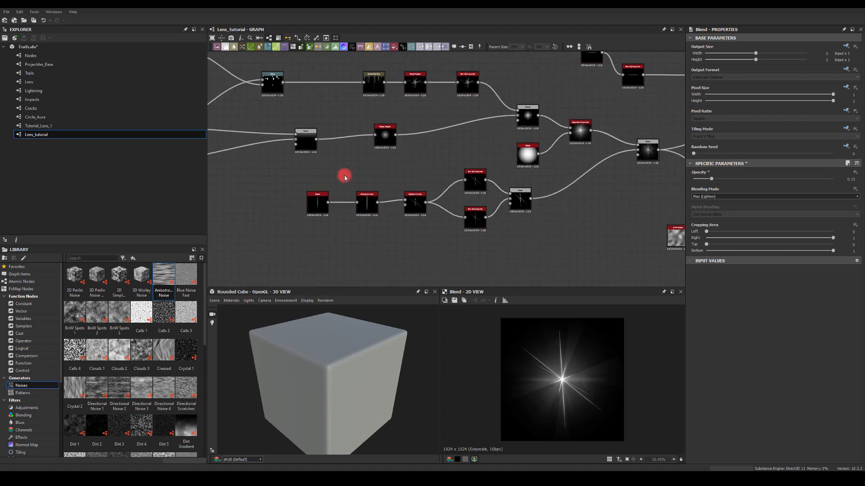
- Set the Pattern Amount of the Splatter Circular node in the rays branch to 4
{"action": "middle_click_drag", "start_coordinate": [372, 172], "coordinate": [390, 174]}
{"action": "left_click", "coordinate": [436, 203]}
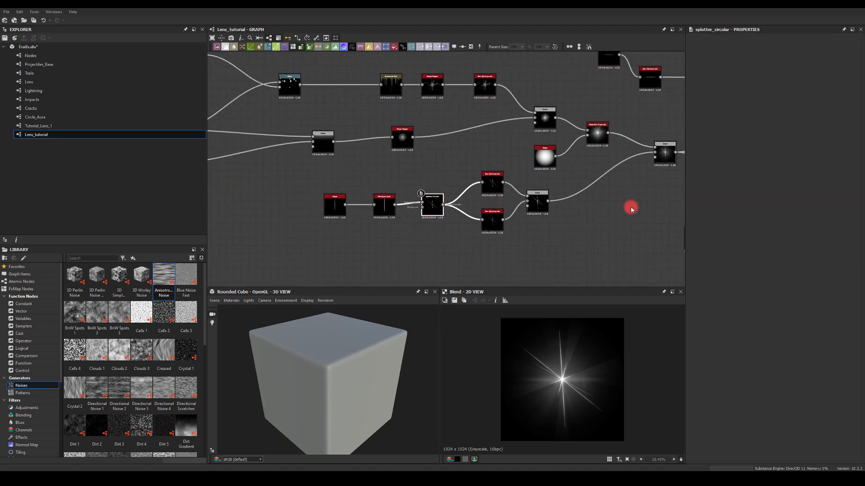
{"action": "mouse_move", "coordinate": [703, 330]}
{"action": "left_mouse_down"}
{"action": "mouse_move", "coordinate": [764, 329]}
{"action": "mouse_move", "coordinate": [699, 330]}
{"action": "left_mouse_up"}
- Lower the Y Amount of the Anisotropic Noise feeding the burst's warp to about 16
{"action": "middle_click_drag", "start_coordinate": [436, 160], "coordinate": [471, 185]}
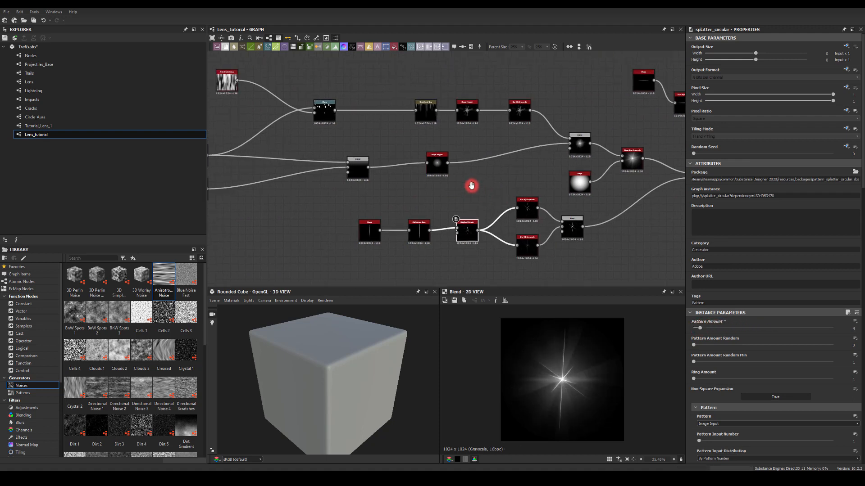
{"action": "middle_click_drag", "start_coordinate": [385, 136], "coordinate": [480, 146]}
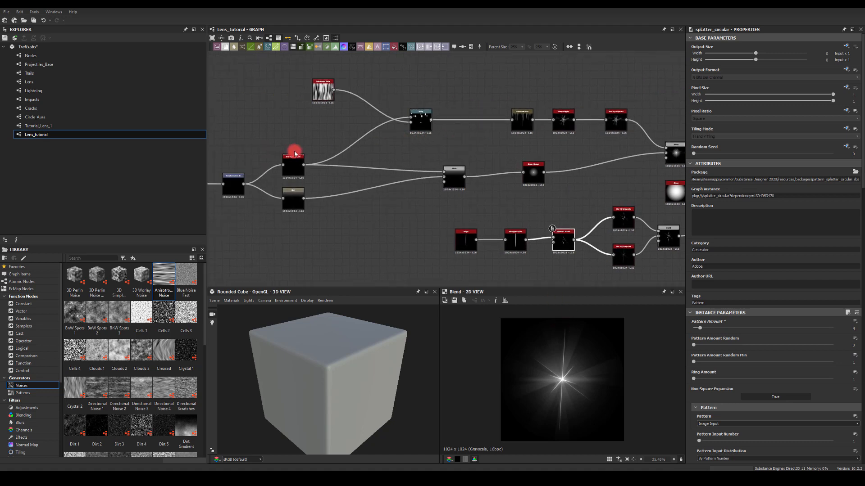
{"action": "left_click", "coordinate": [327, 93]}
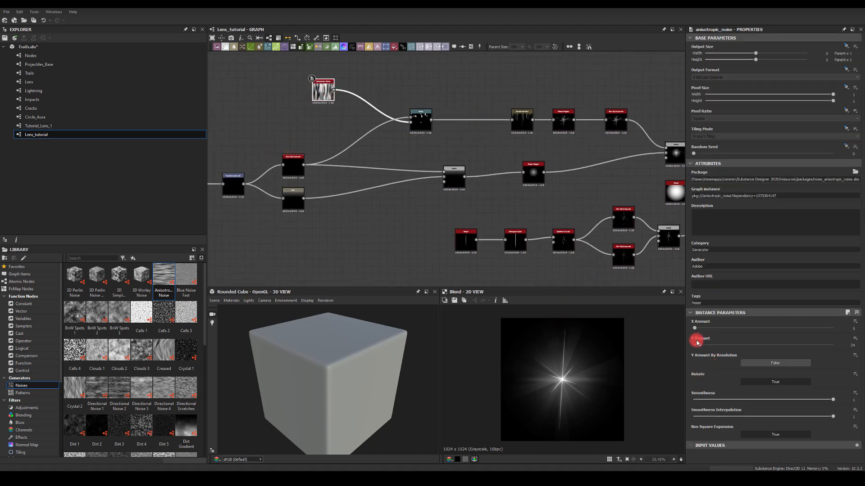
{"action": "mouse_move", "coordinate": [700, 345]}
{"action": "left_mouse_down"}
{"action": "mouse_move", "coordinate": [755, 348]}
{"action": "mouse_move", "coordinate": [697, 348]}
{"action": "left_mouse_up"}
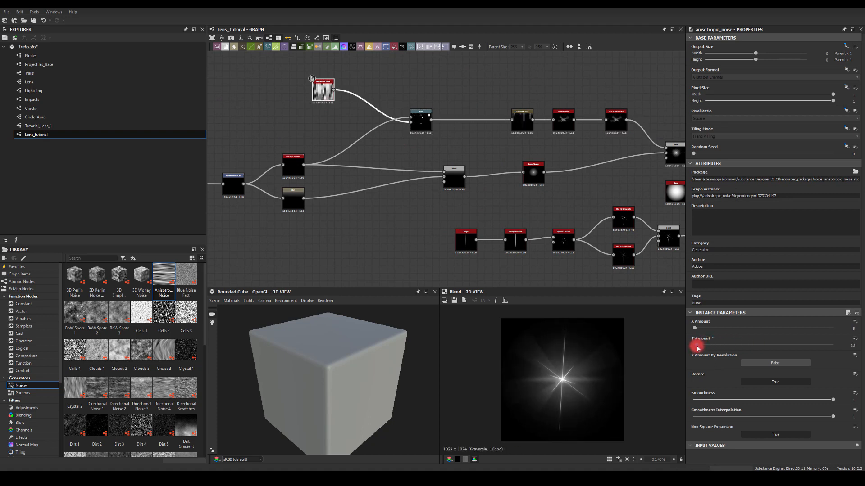
{"action": "middle_click_drag", "start_coordinate": [542, 231], "coordinate": [436, 162]}
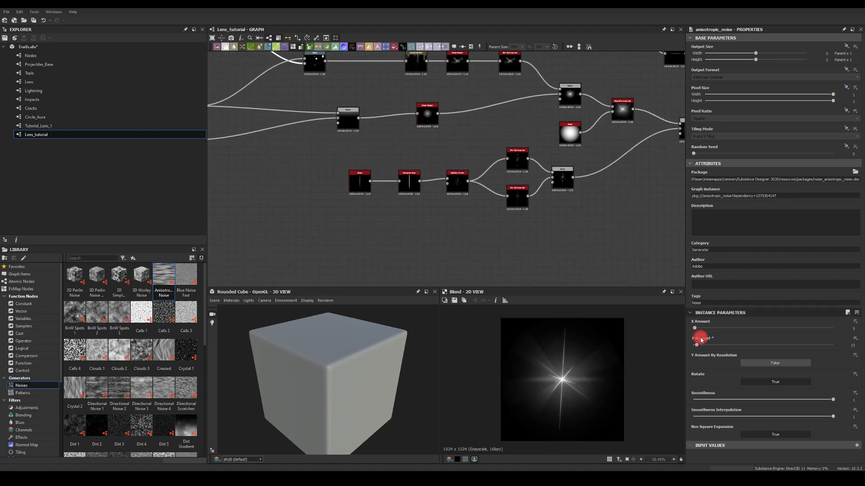
{"action": "left_click_drag", "start_coordinate": [699, 347], "coordinate": [702, 346]}
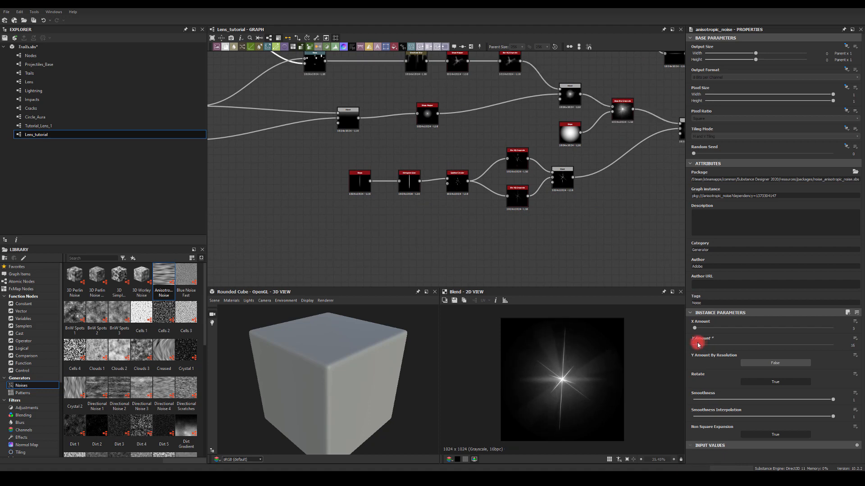
{"action": "middle_click_drag", "start_coordinate": [569, 224], "coordinate": [468, 179]}
{"action": "scroll", "coordinate": [575, 376], "scroll_direction": "up", "scroll_amount": 2}
{"action": "scroll", "coordinate": [584, 382], "scroll_direction": "down", "scroll_amount": 2}
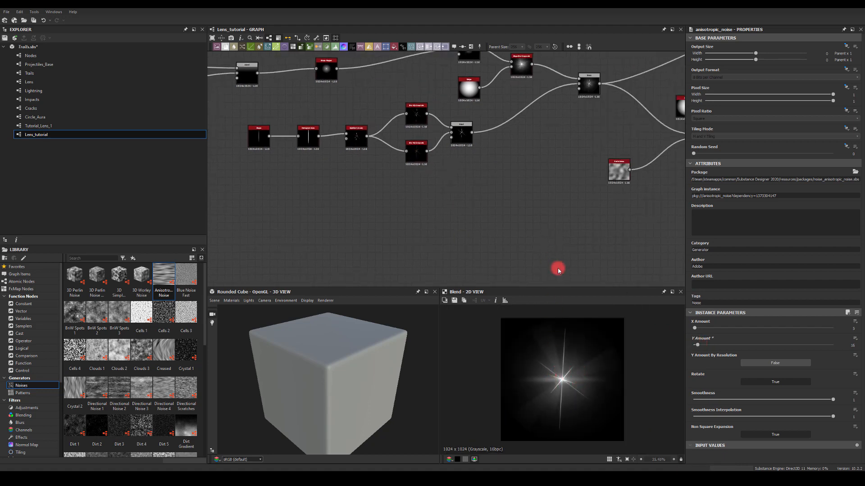
{"action": "middle_click_drag", "start_coordinate": [535, 201], "coordinate": [358, 212]}
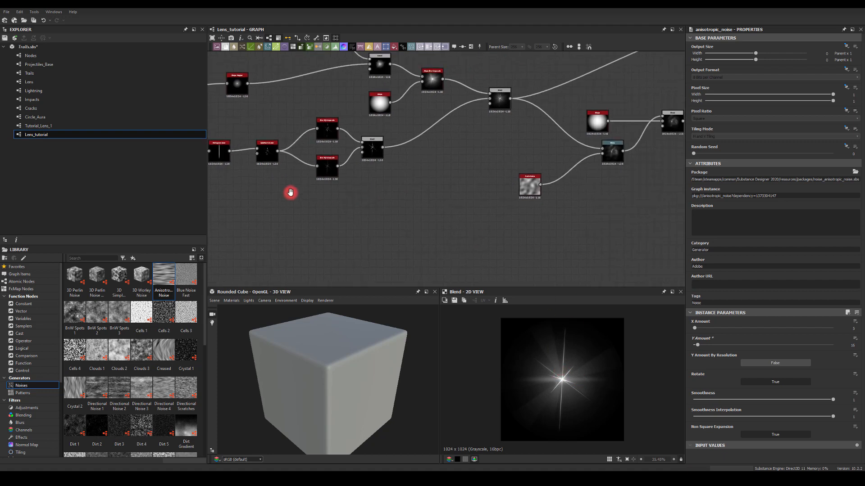
{"action": "middle_click_drag", "start_coordinate": [643, 256], "coordinate": [495, 220]}
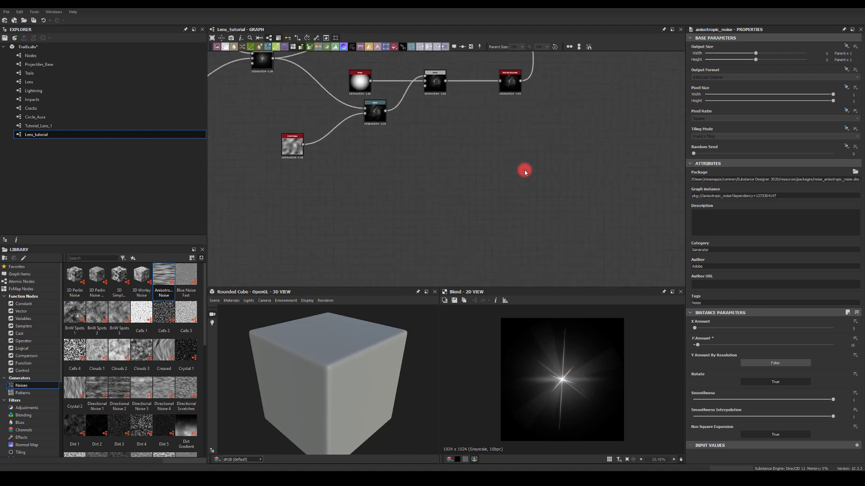
{"action": "middle_click_drag", "start_coordinate": [524, 169], "coordinate": [501, 185]}
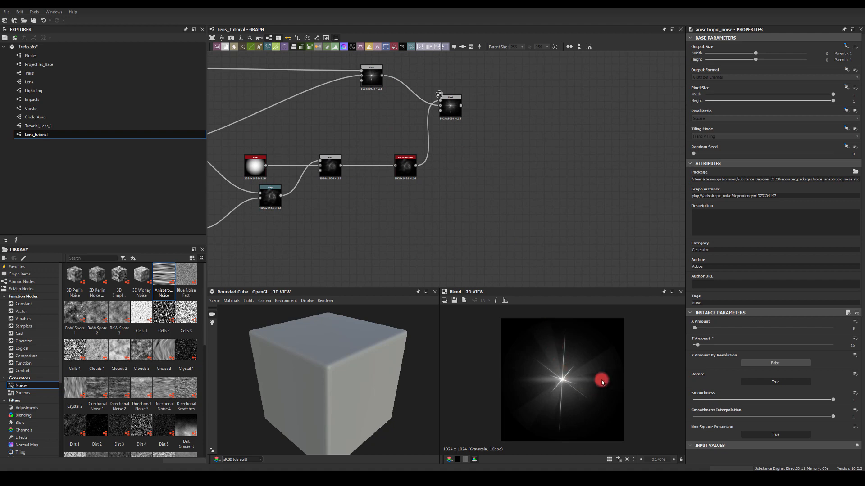